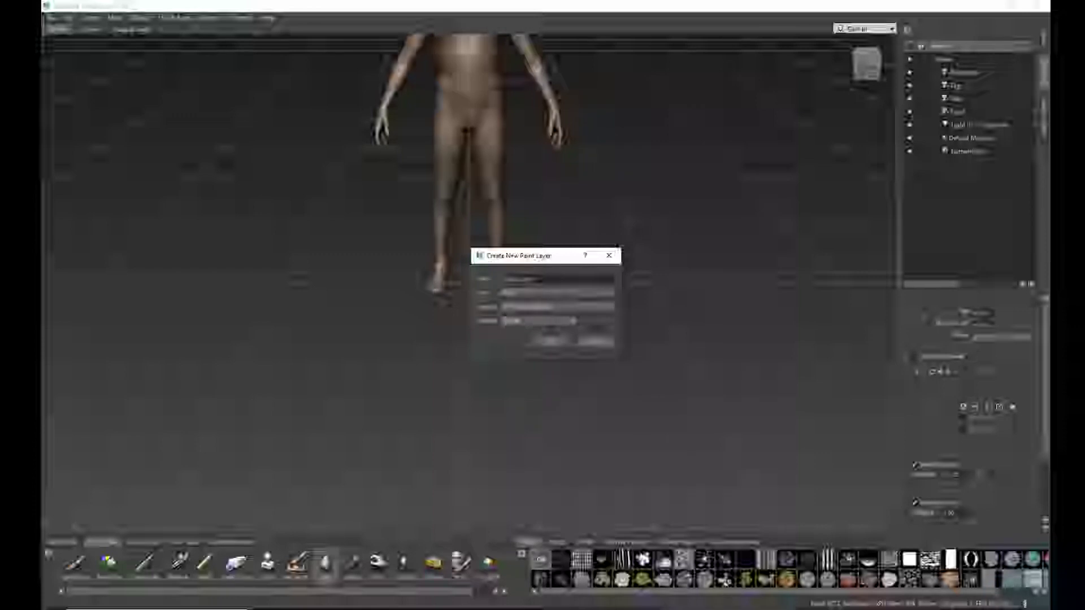
Step: Create a new paint layer for the human body with the dialog's current settings
click(554, 343)
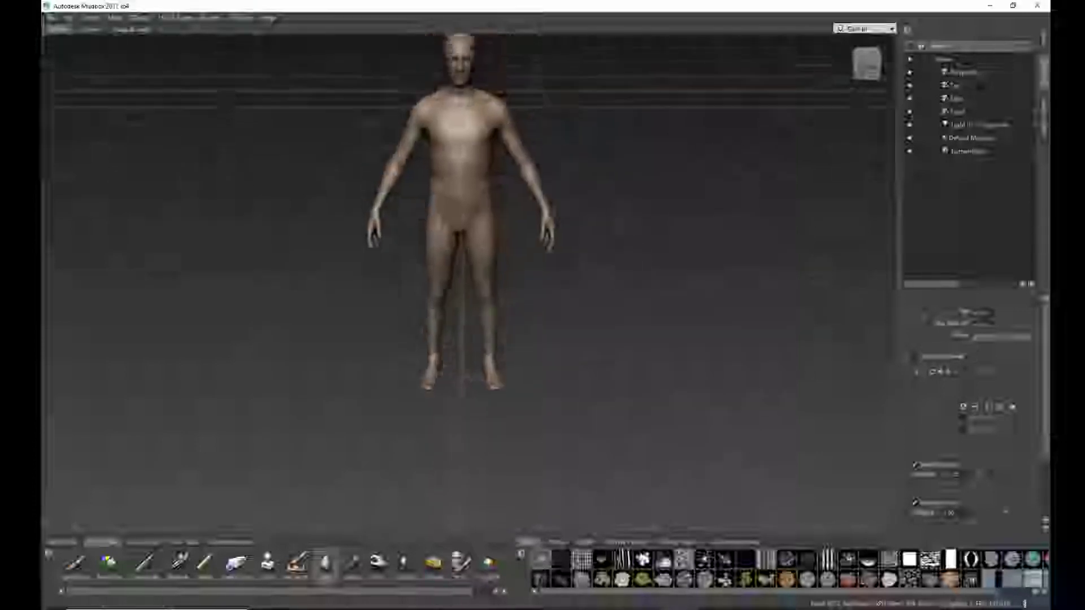
alt+middle_drag(463, 226, 479, 290)
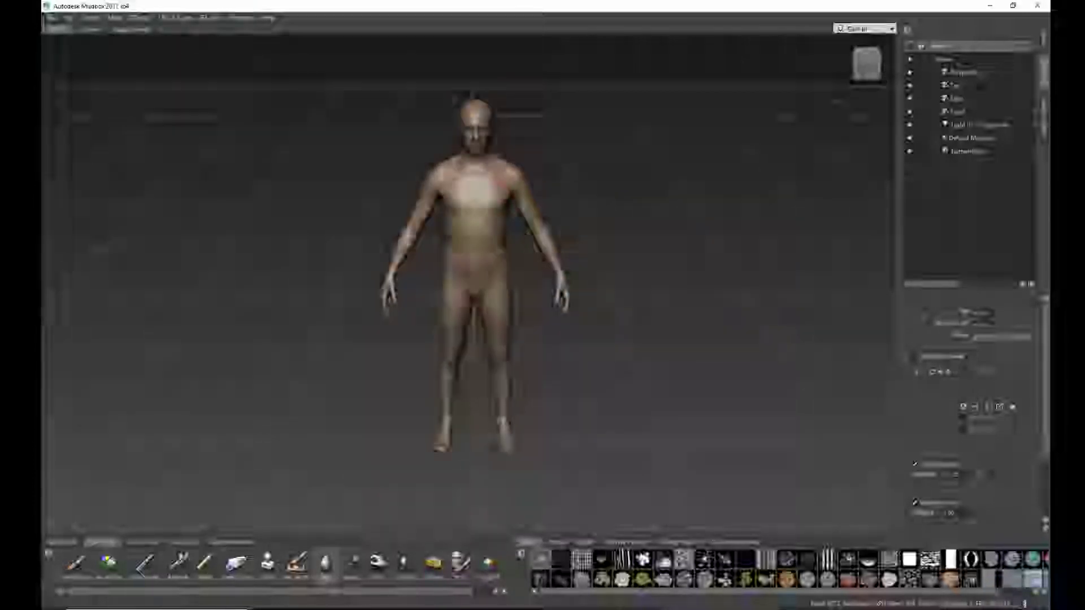
click(90, 18)
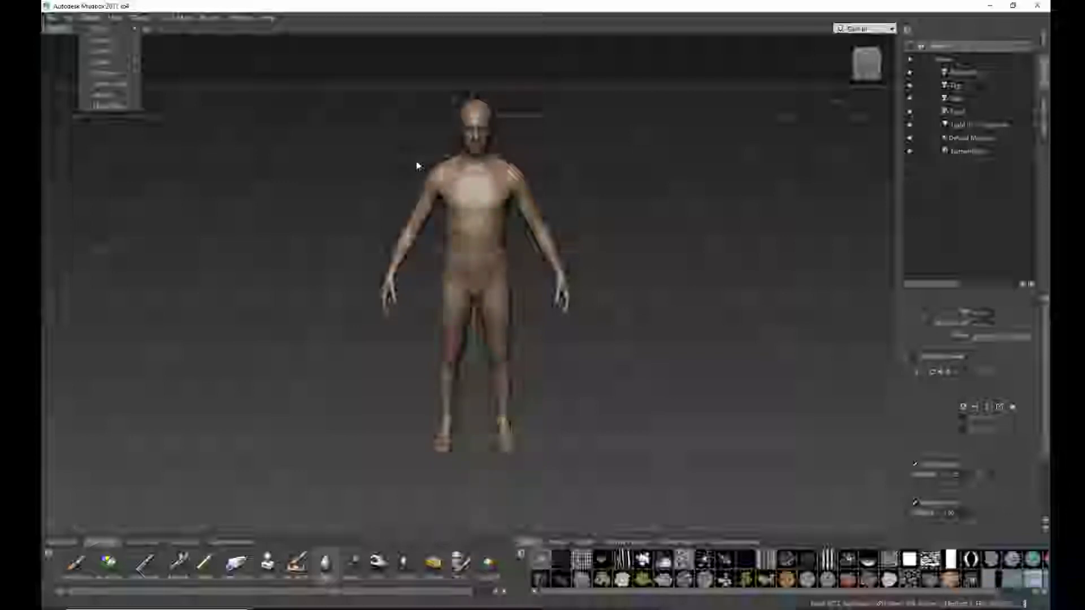
click(230, 18)
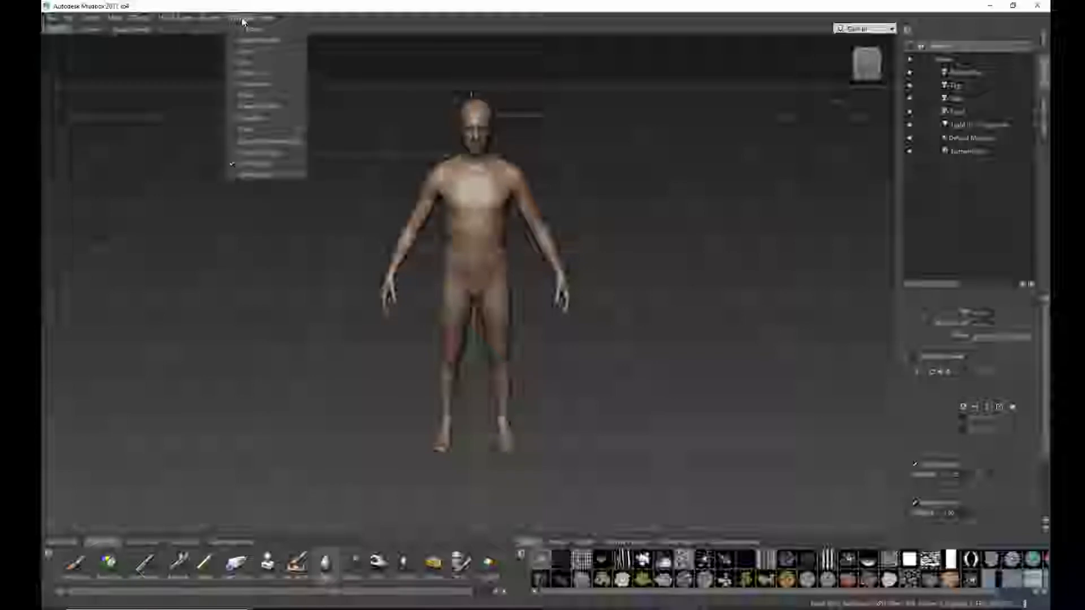
click(281, 77)
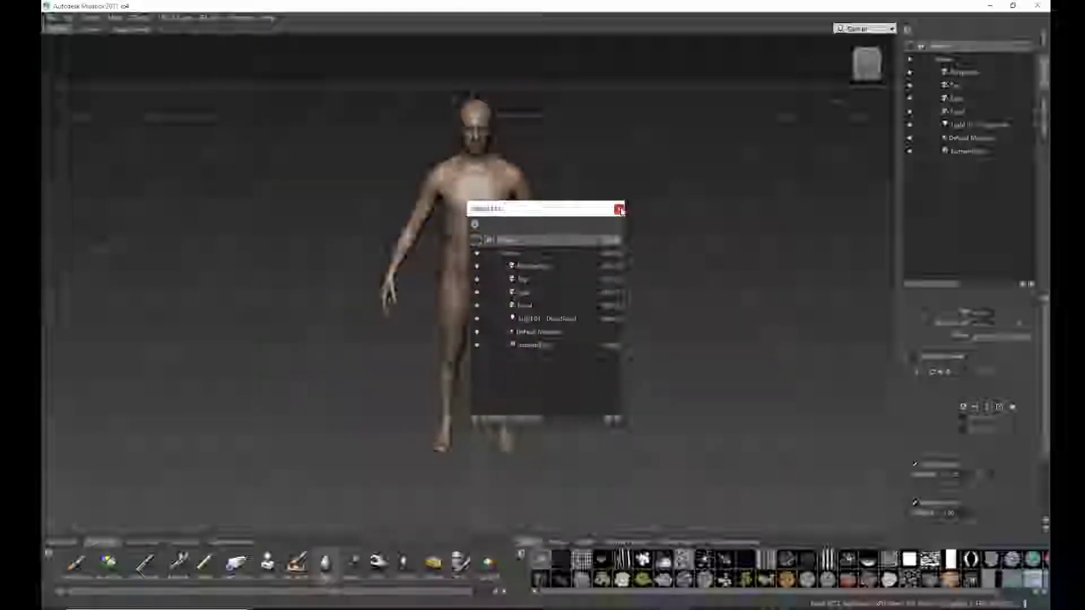
click(619, 210)
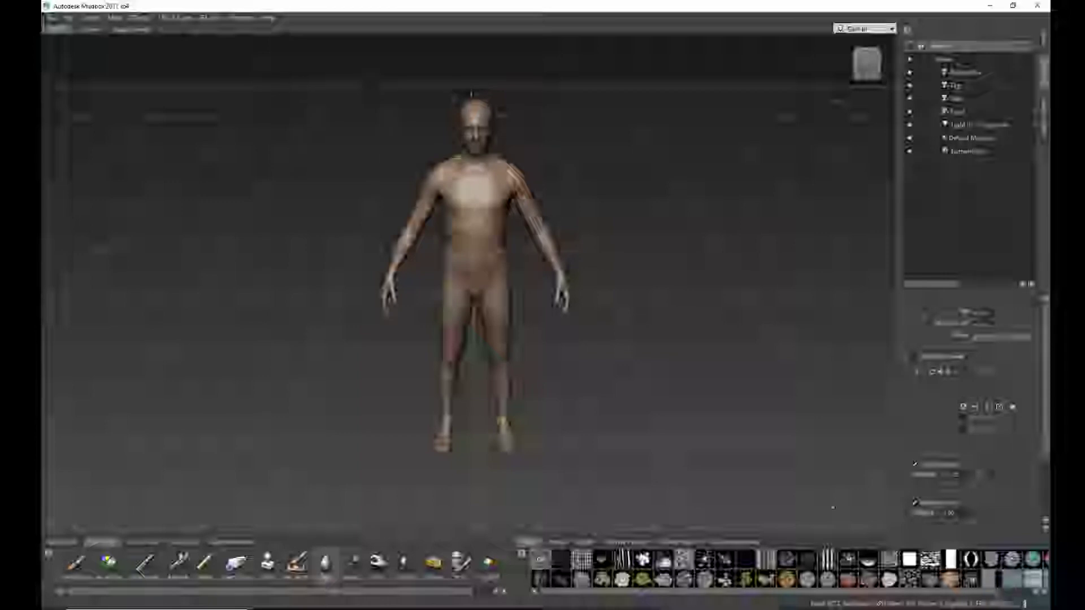
Step: Apply the reflective blue material preset to the human body
click(557, 543)
click(627, 542)
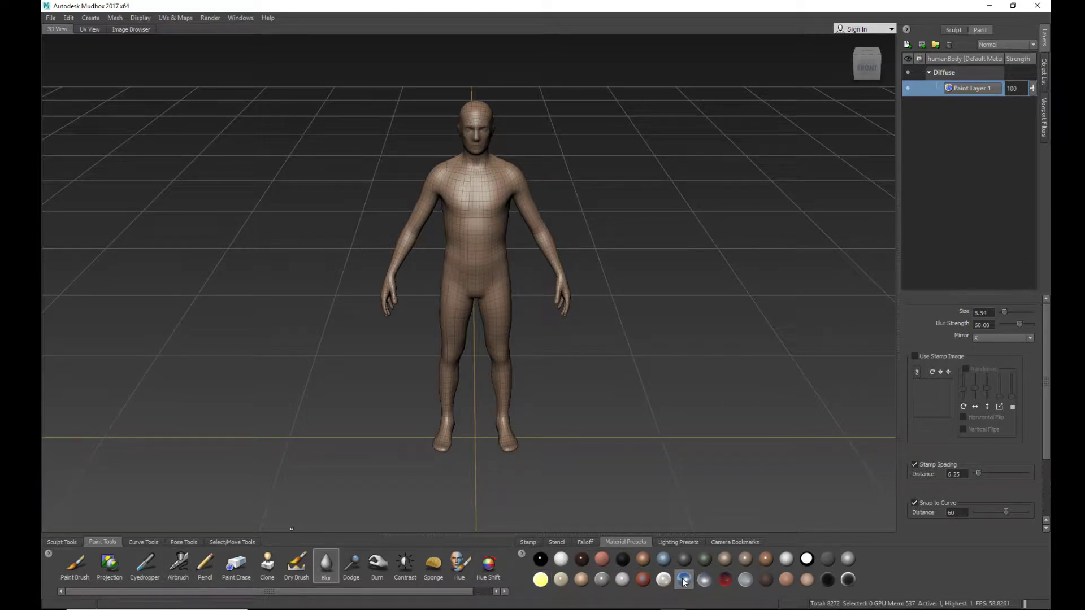
drag(683, 583, 494, 206)
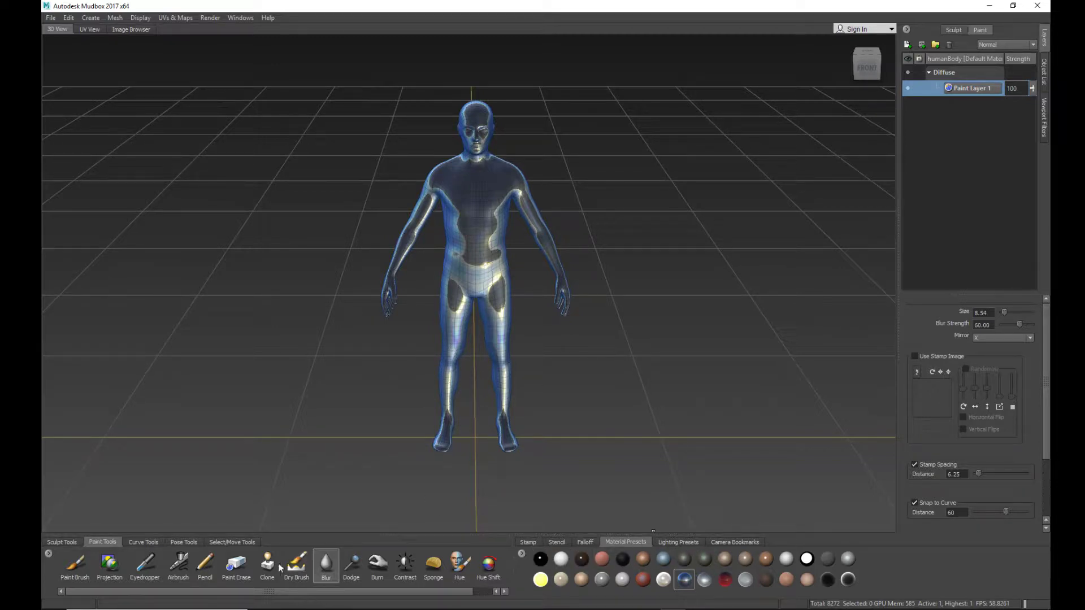
Step: Paint the body's torso and upper arms with the Paint Brush, using the green leafy plant stamp
click(75, 565)
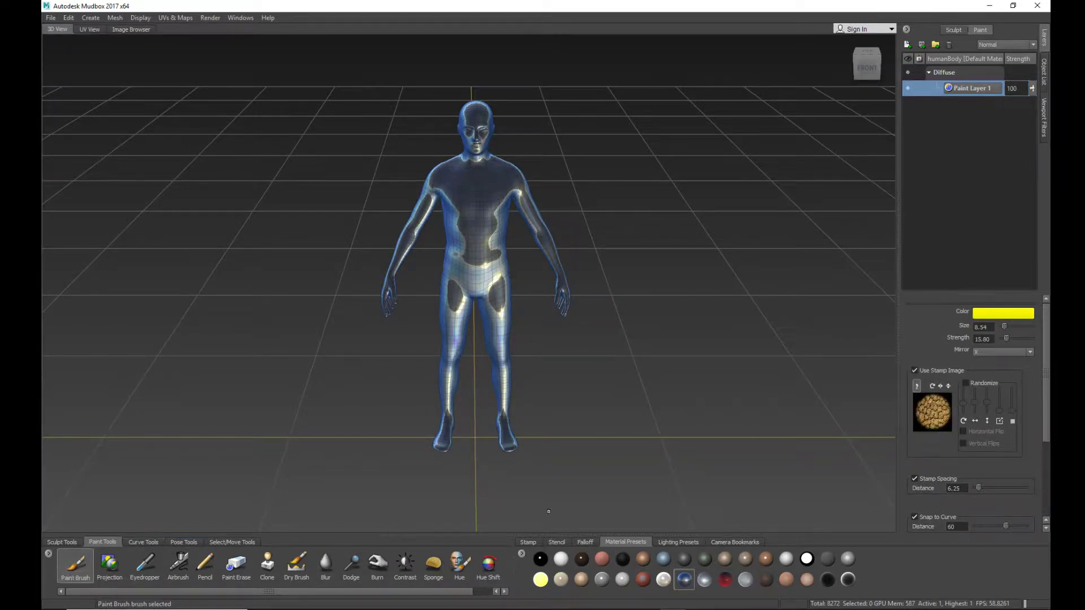
click(532, 542)
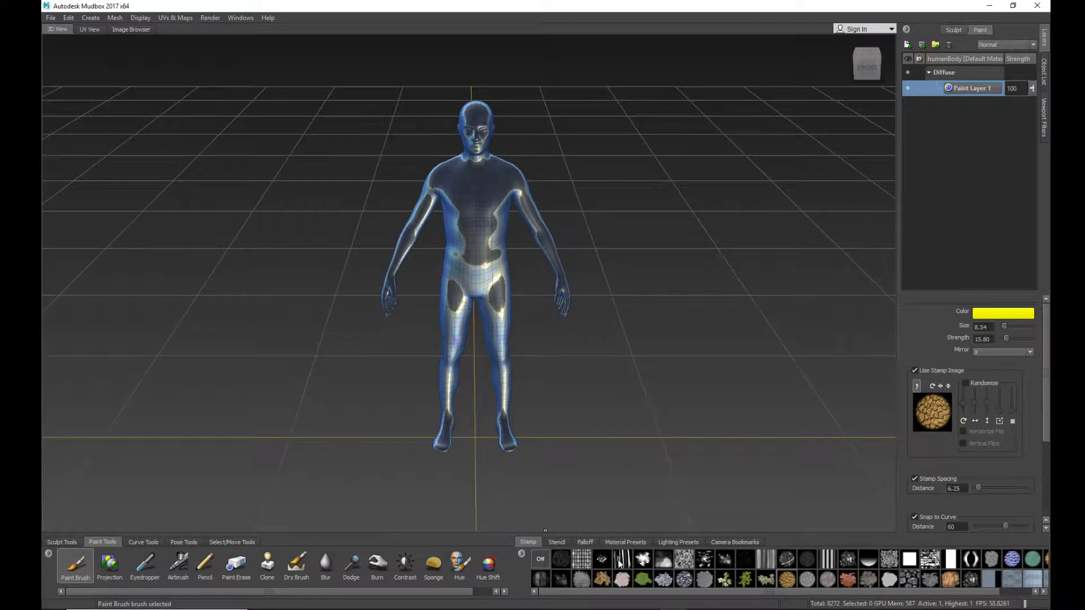
click(747, 580)
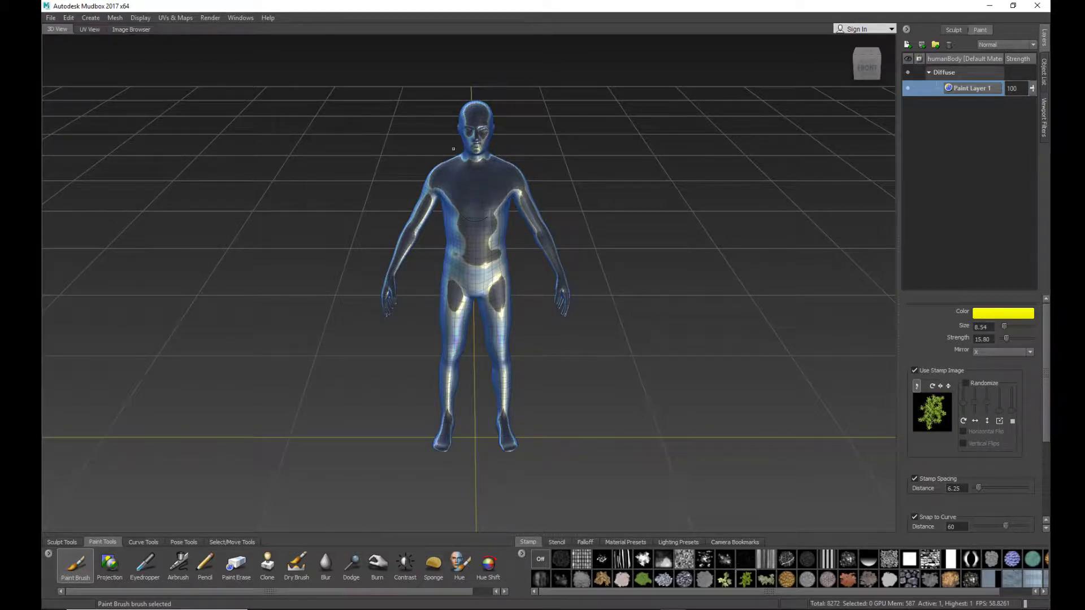
mouse_move(476, 180)
mouse_down()
mouse_move(476, 243)
mouse_move(477, 169)
mouse_move(497, 195)
mouse_move(489, 202)
mouse_move(480, 176)
mouse_move(499, 164)
mouse_move(529, 209)
mouse_move(503, 186)
mouse_move(492, 249)
mouse_move(452, 227)
mouse_move(486, 256)
mouse_move(440, 370)
mouse_up()
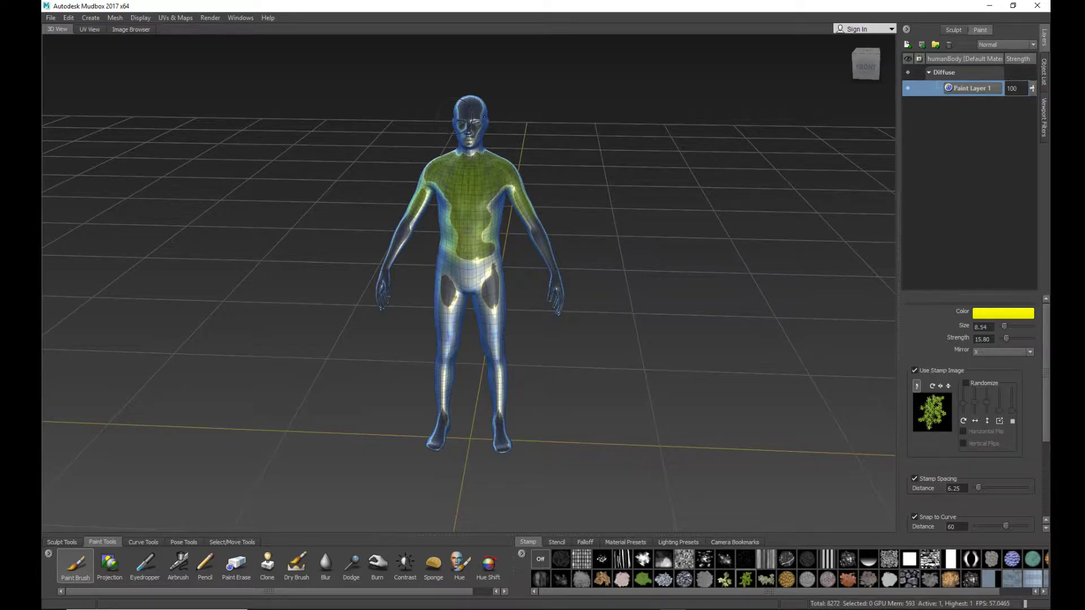
Step: Send the entire scene to Maya as a new scene, with the meshes at their current level
click(50, 18)
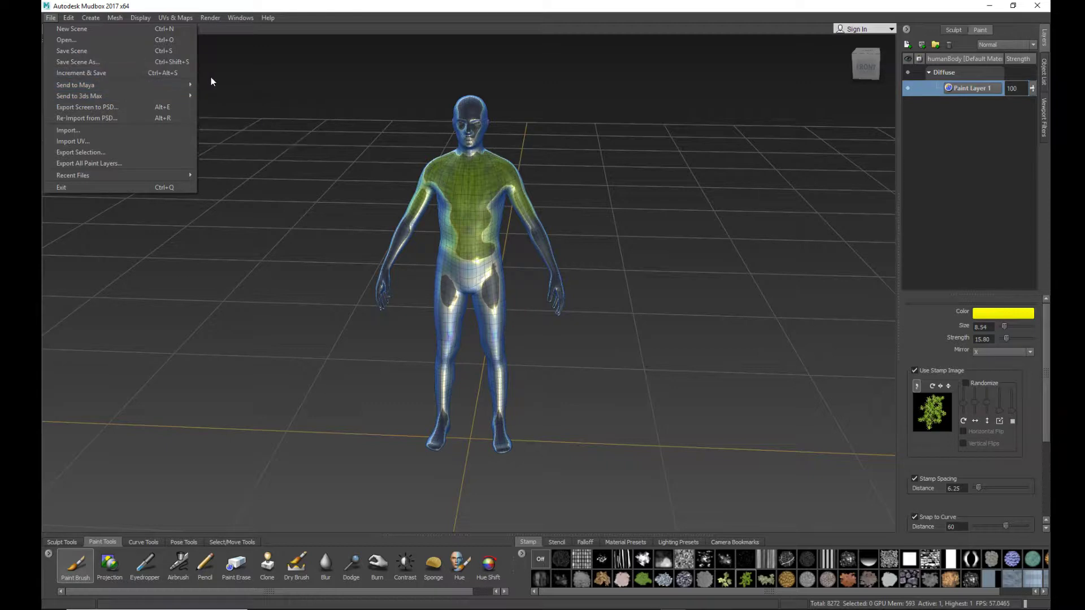
mouse_move(181, 87)
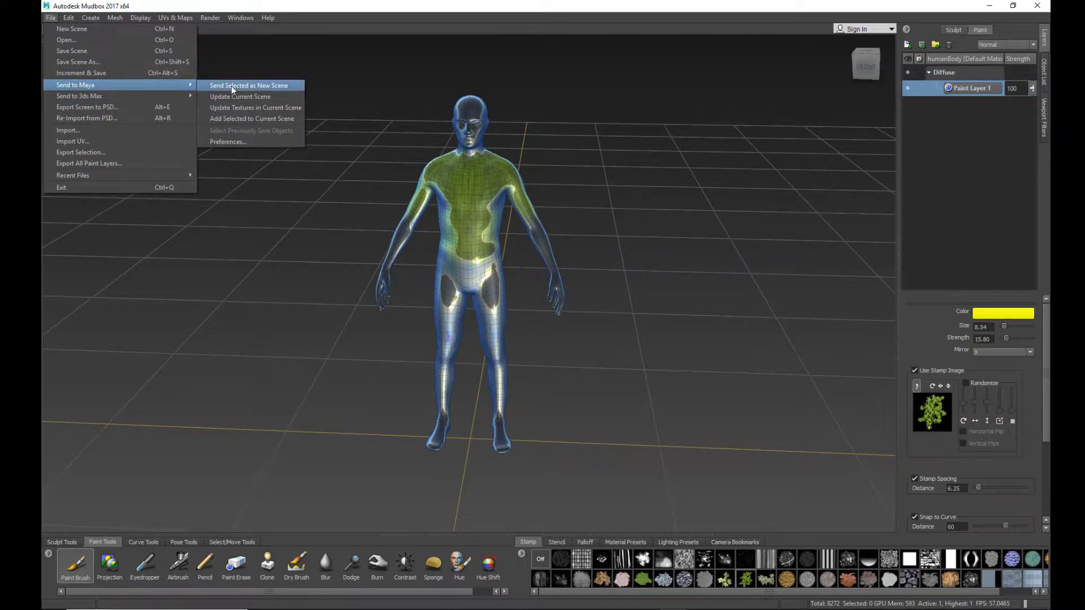
click(232, 86)
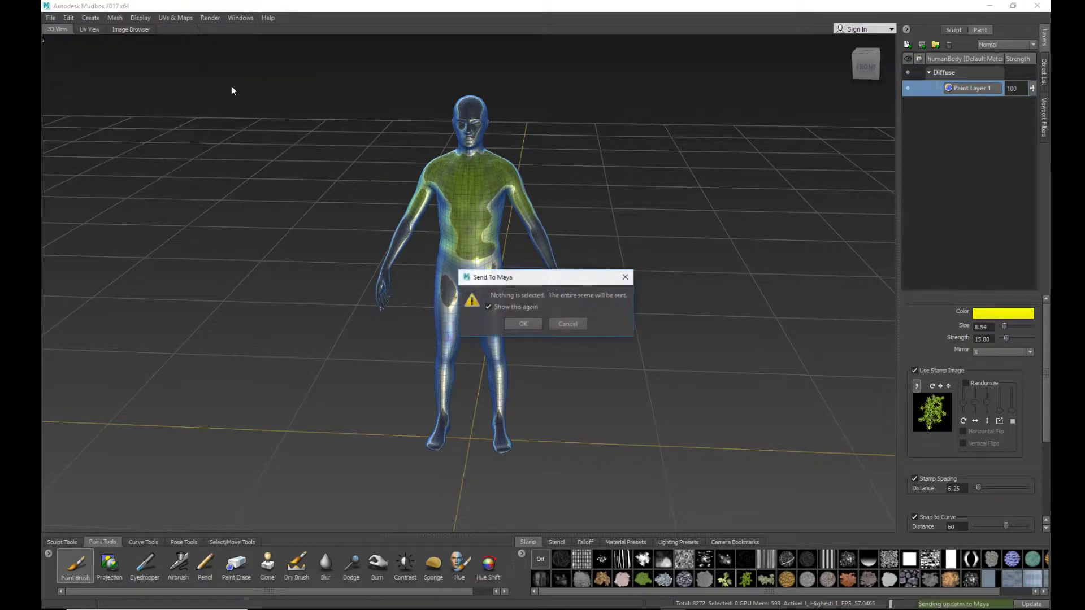
click(516, 324)
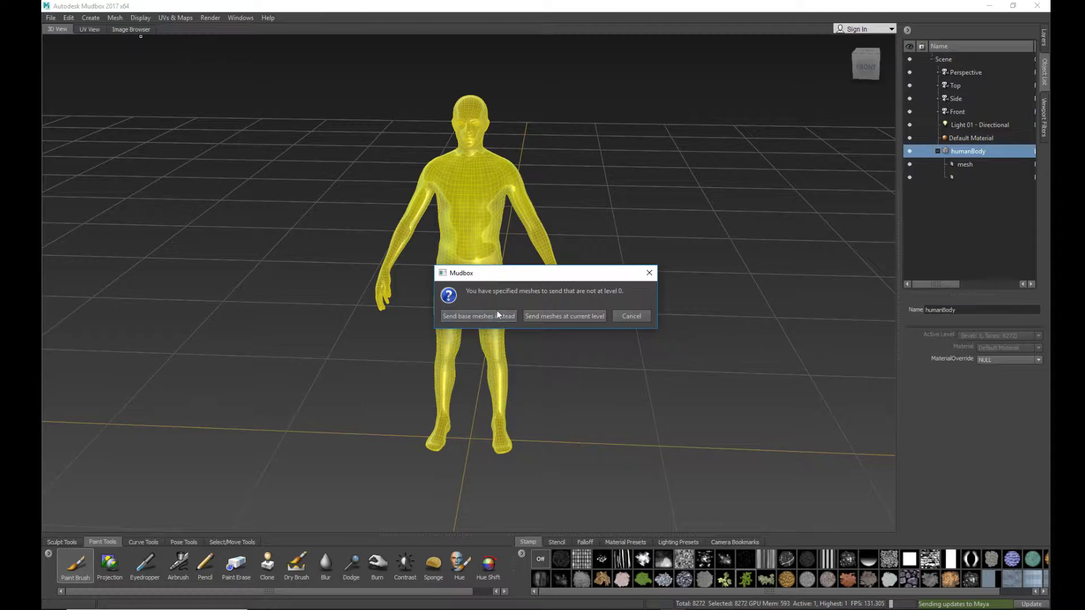
click(554, 317)
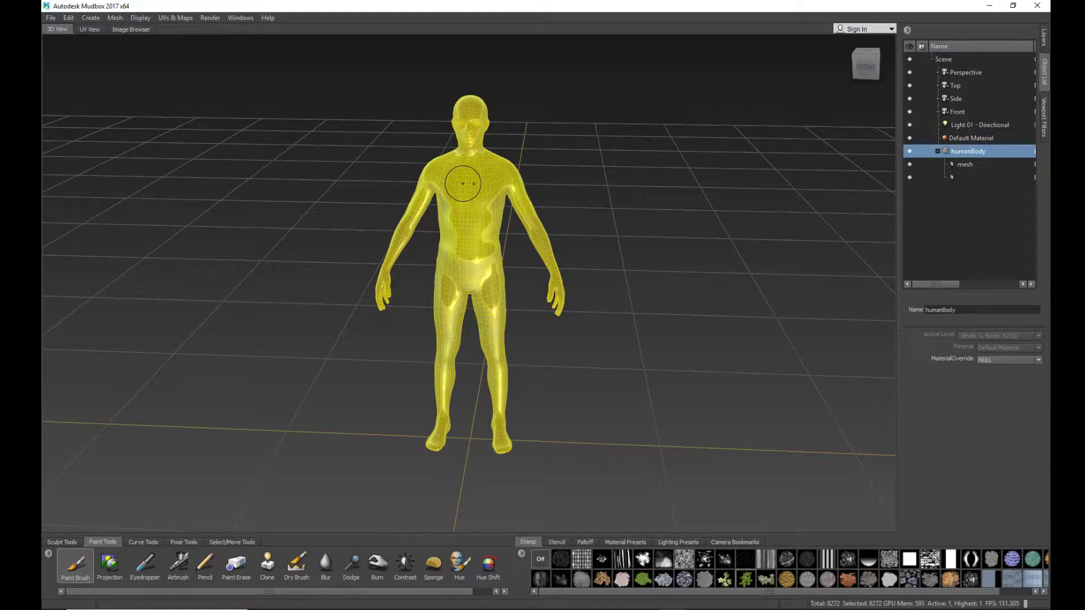
Step: Step through the humanBody mesh's subdivision levels to compare them
key(Page_Up)
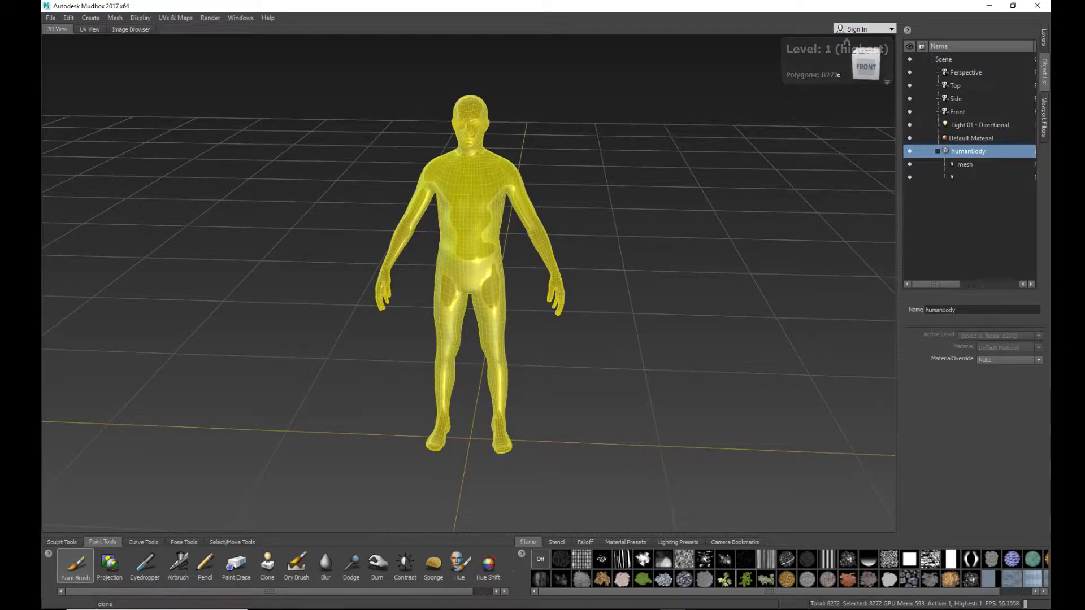
key(Page_Down)
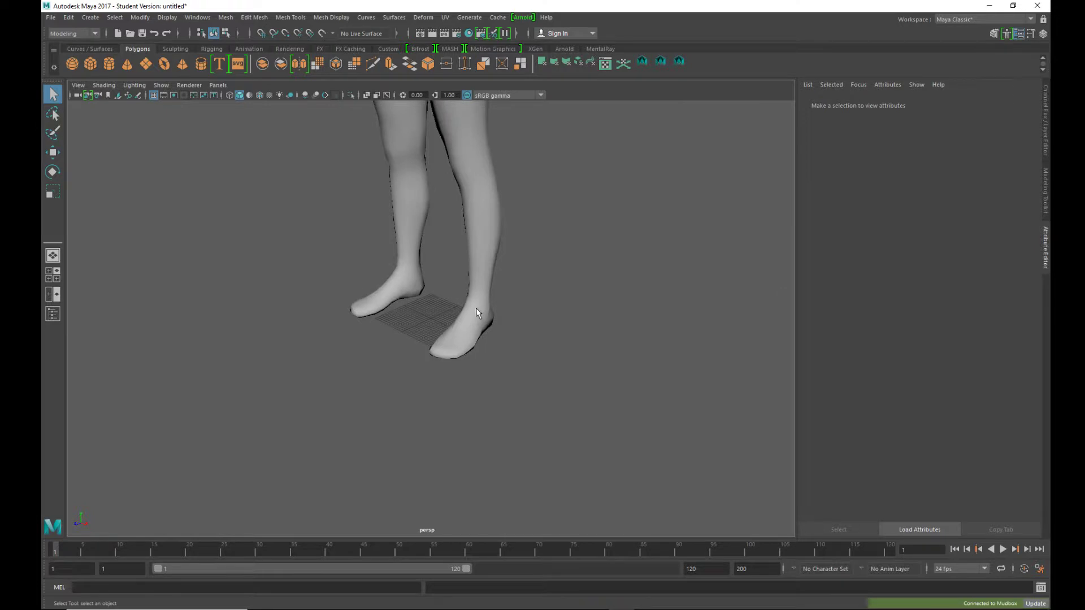
Step: In Maya, show the imported body in the four-view layout and select it with the Move tool
scroll(475, 308, down, 6)
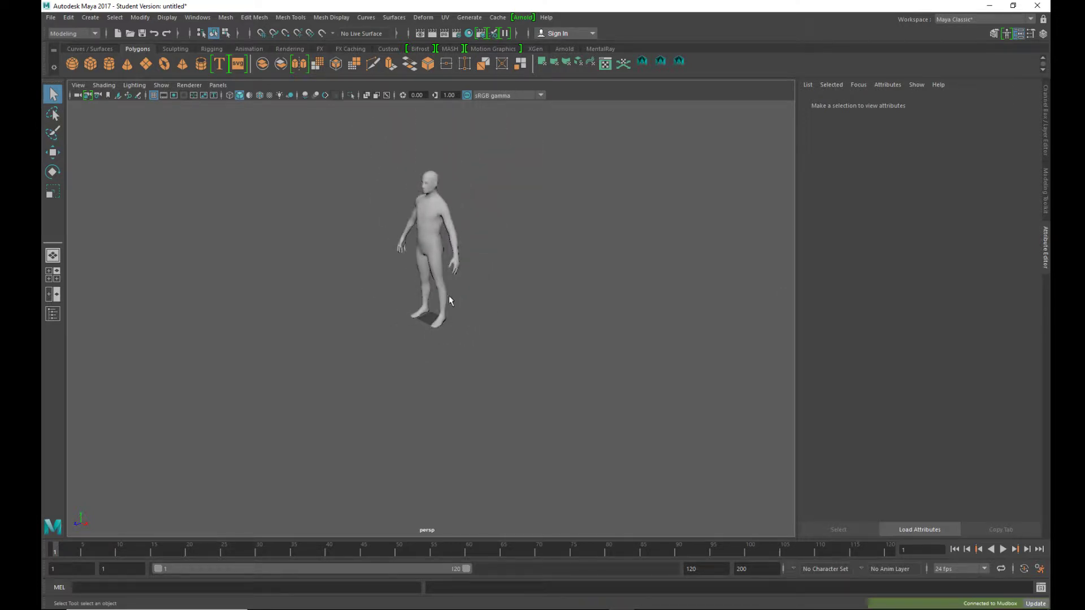
alt+drag(449, 296, 442, 297)
scroll(442, 297, down, 3)
click(51, 279)
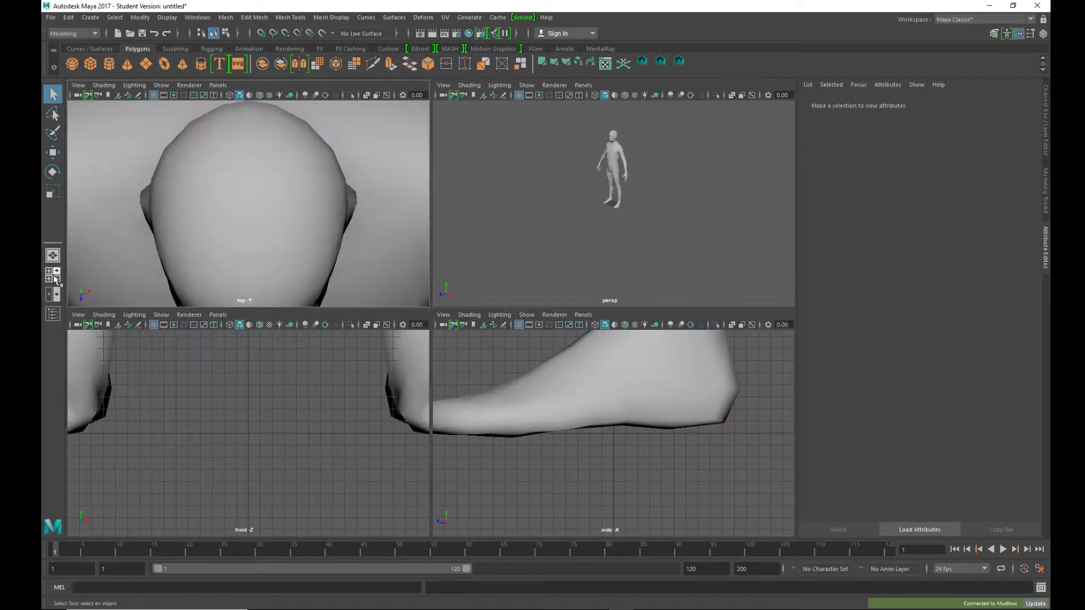
scroll(249, 204, down, 5)
scroll(248, 432, down, 6)
scroll(614, 432, down, 8)
scroll(614, 204, up, 3)
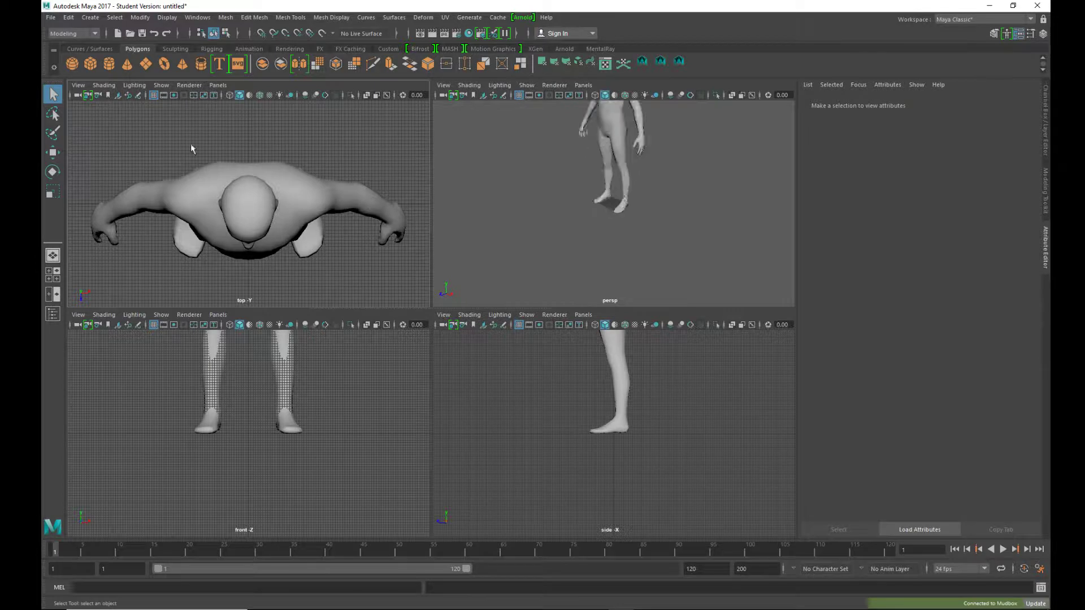
click(52, 154)
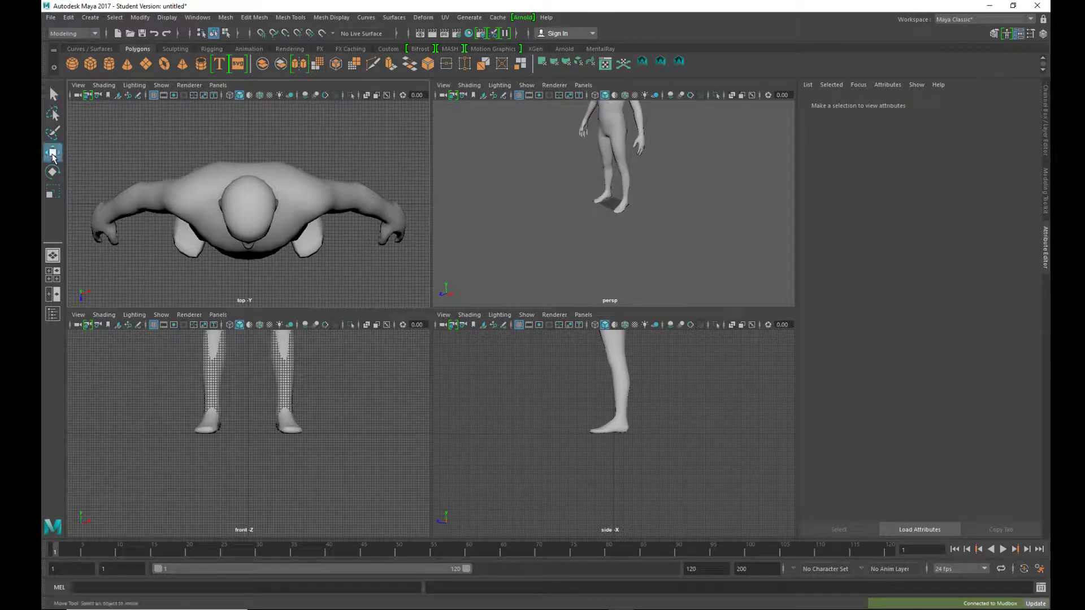
click(252, 208)
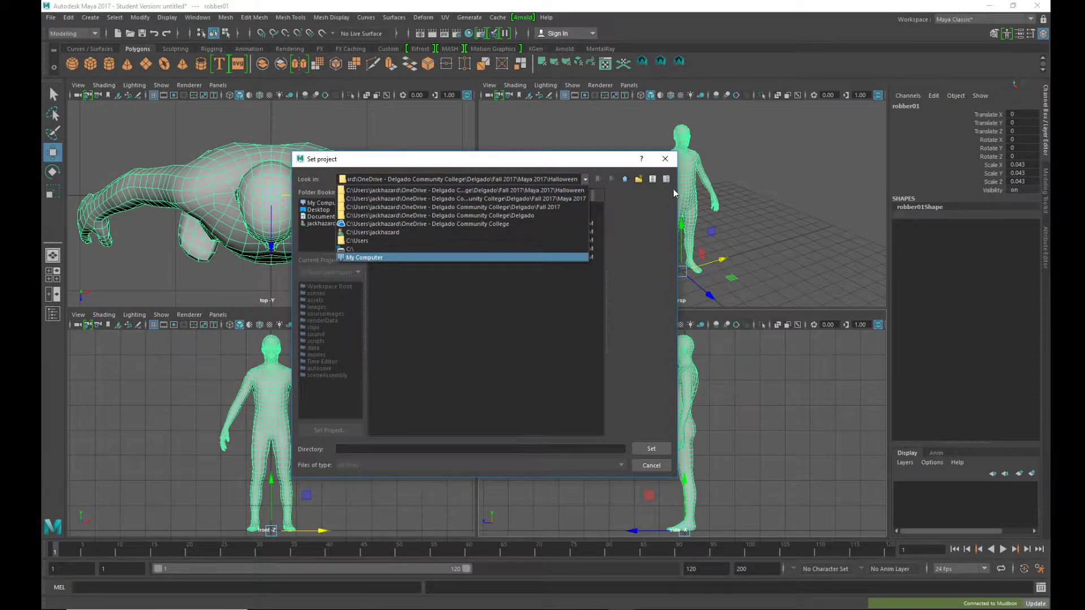
Step: Browse to the Spring 2018 Maya folder inside Sp 2018 as the location for the project
click(627, 179)
click(626, 179)
click(625, 180)
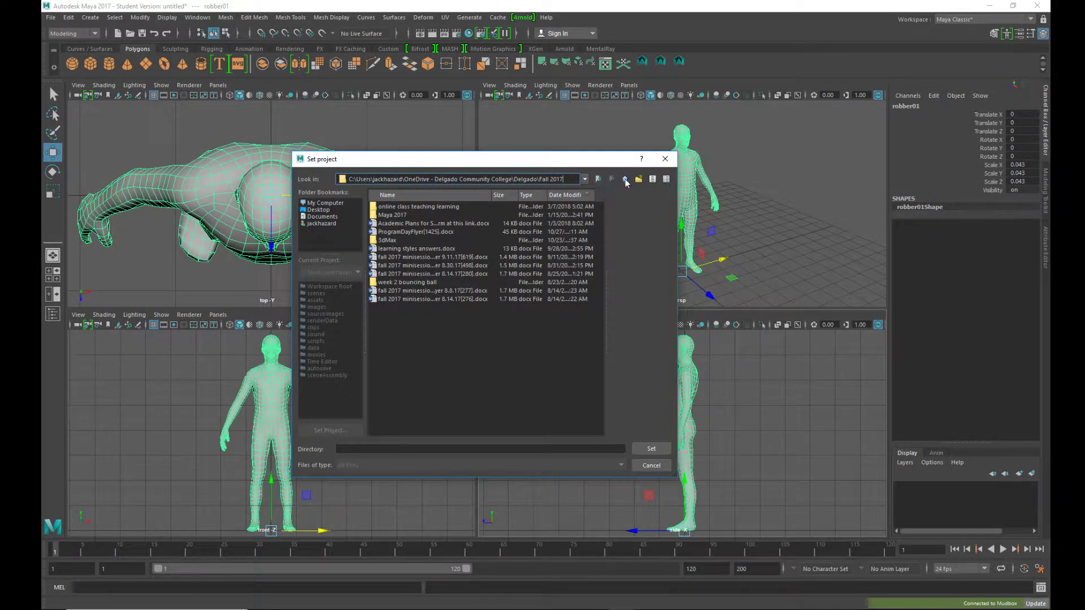
click(626, 180)
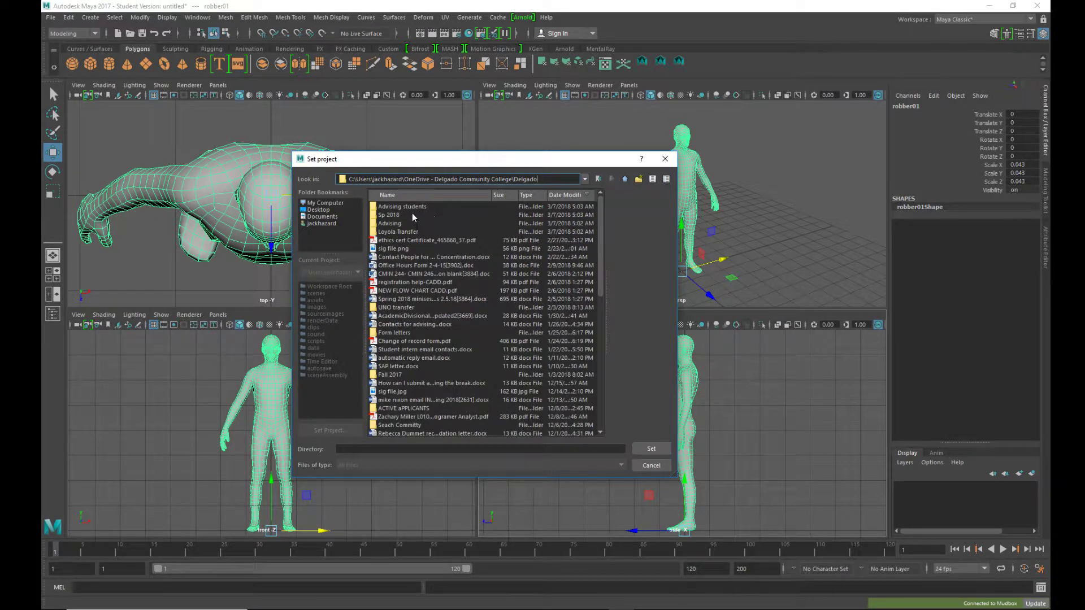
click(390, 215)
double_click(391, 216)
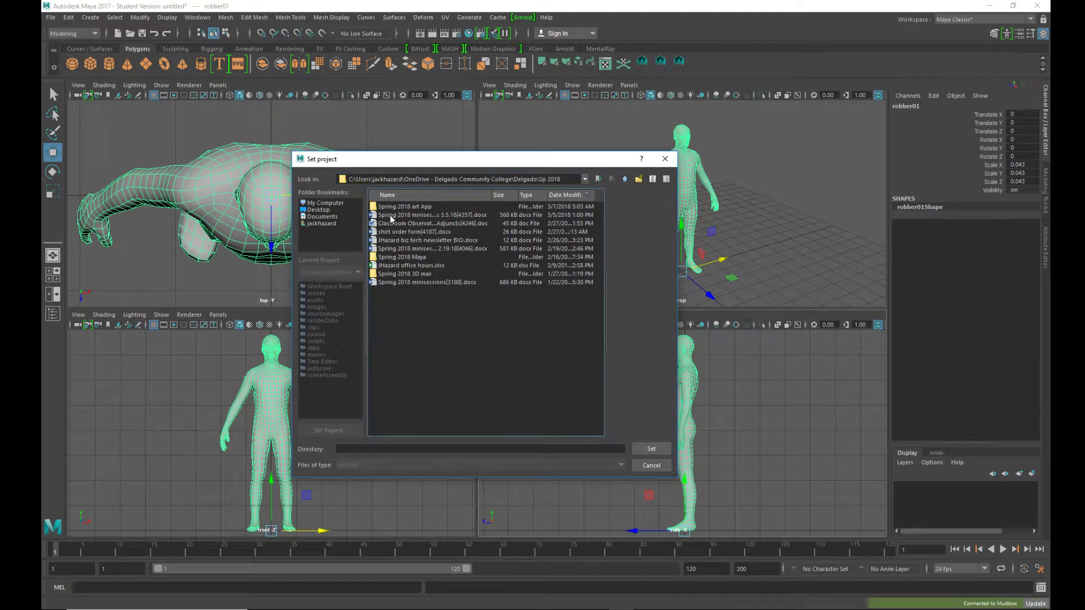
double_click(401, 257)
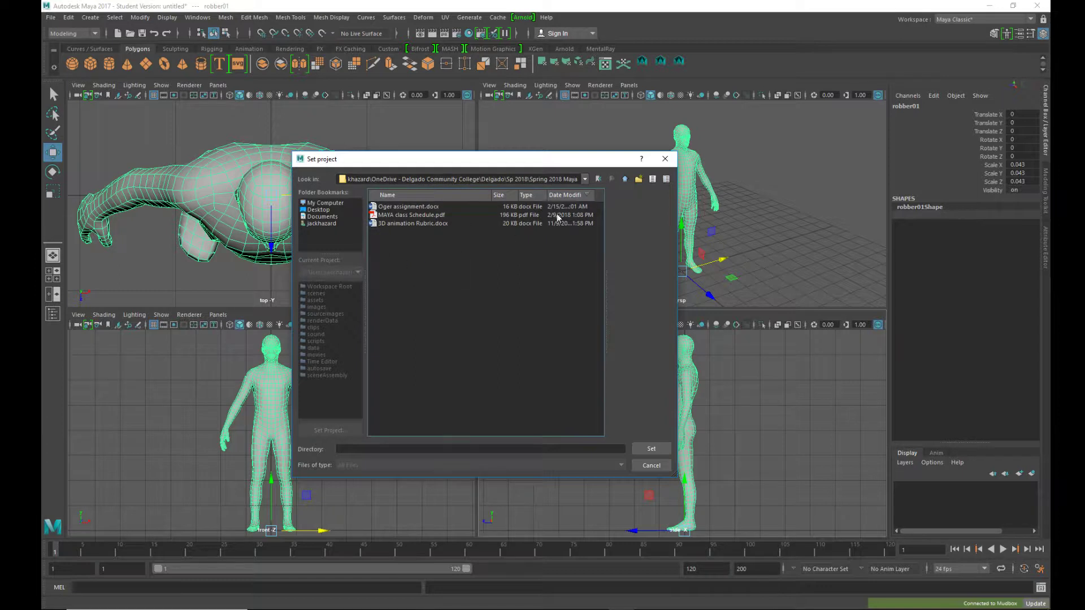
Step: Create a folder named Bankrobber, set it as the project and create a default workspace in it
click(638, 180)
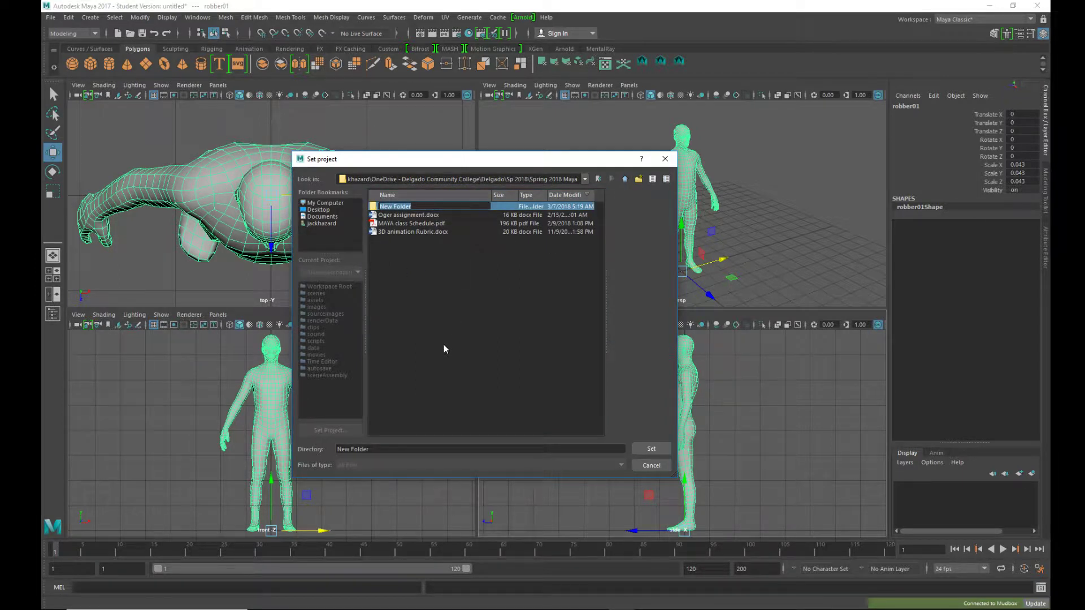
text(Bankrobber)
key(Return)
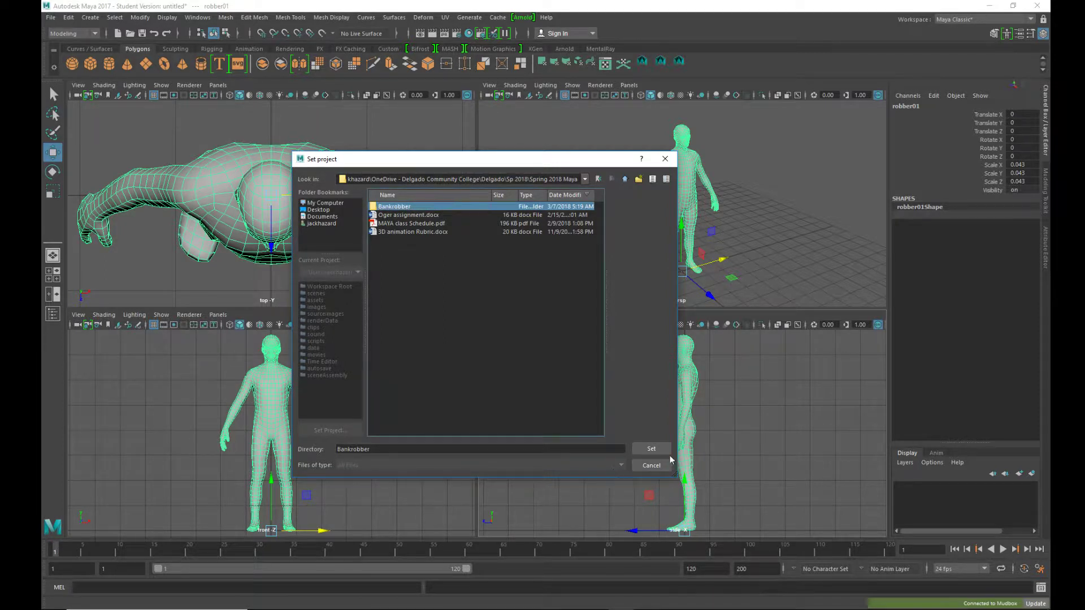
click(651, 448)
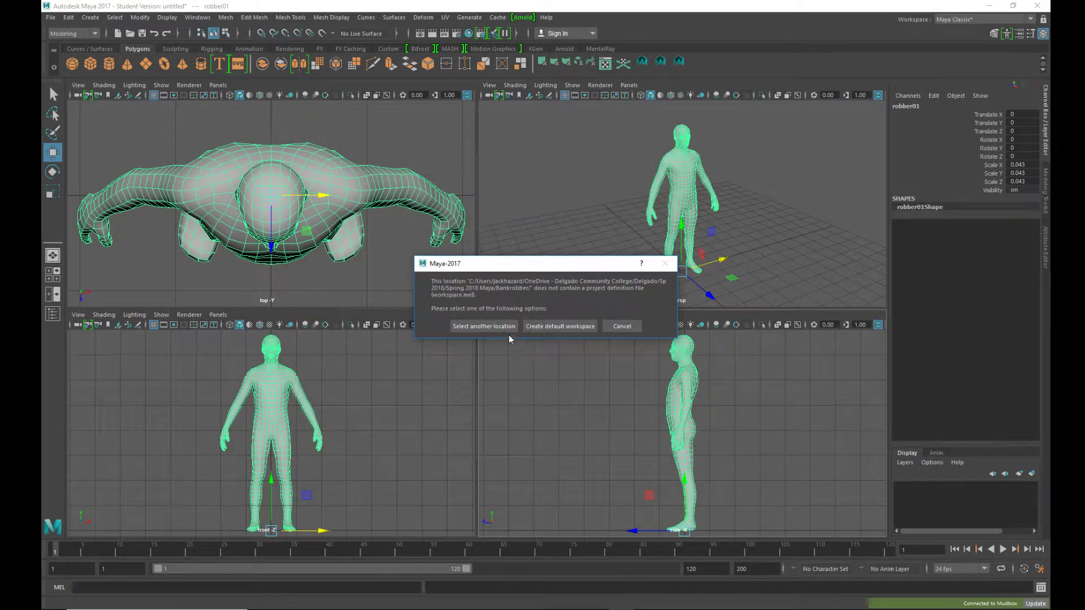
click(553, 328)
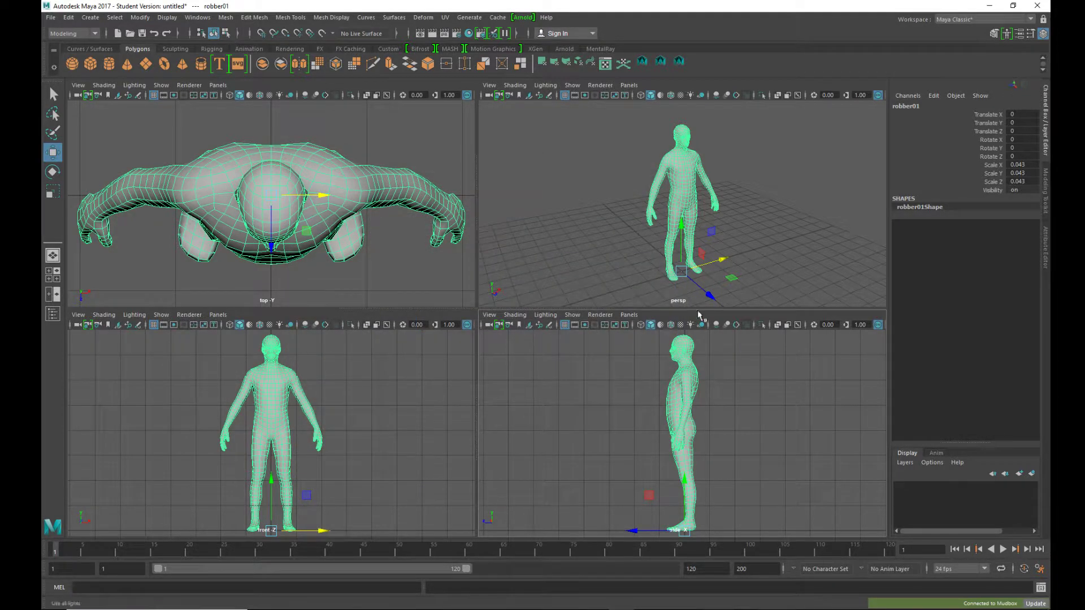
Step: Accept the default primary folder locations for the Bankrobber project in the Project Window
click(51, 17)
click(84, 362)
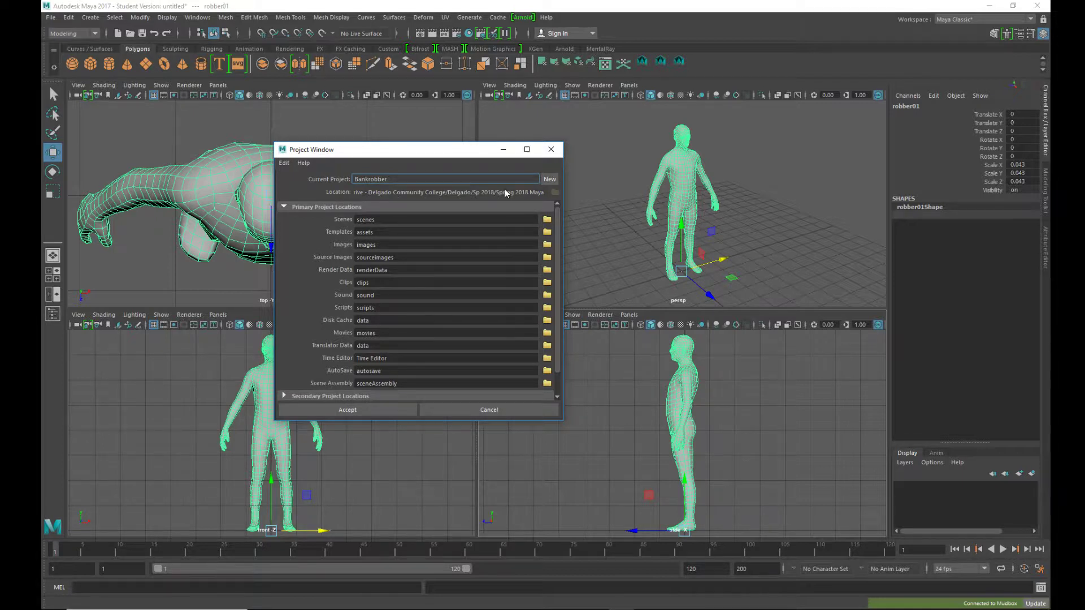
click(367, 411)
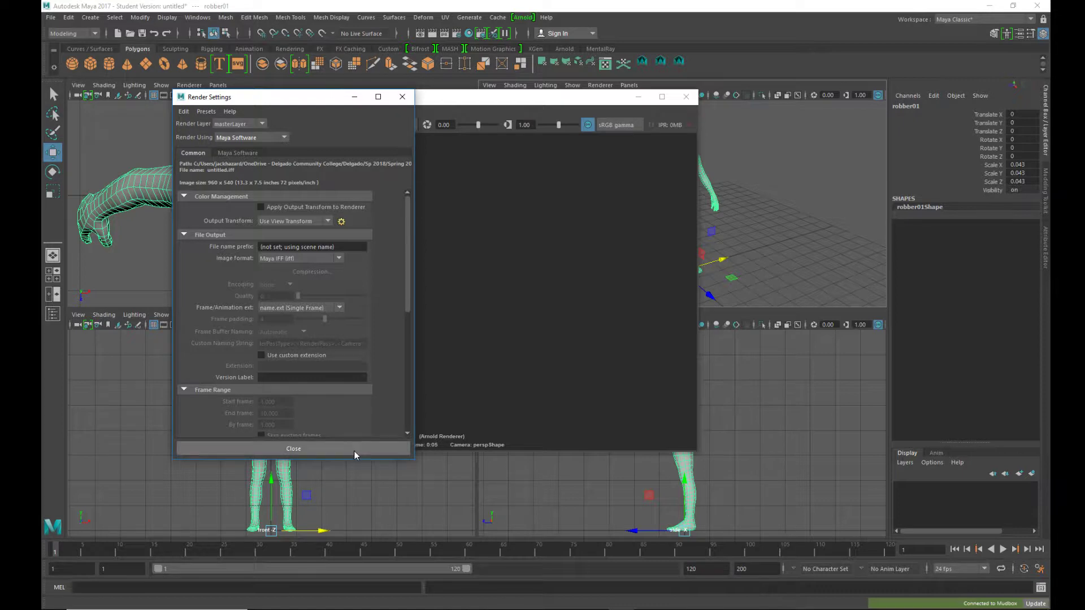
Step: Close the render settings with Maya Software as the renderer
click(354, 451)
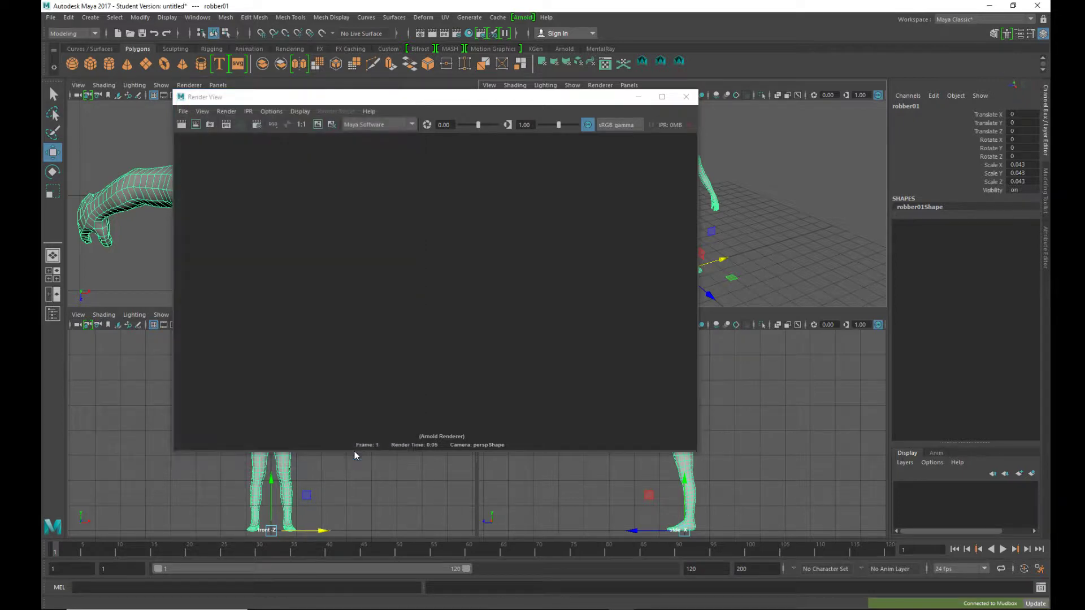
Step: Render a test frame of the robber from the perspective camera with Maya Software and close the Render View
click(181, 125)
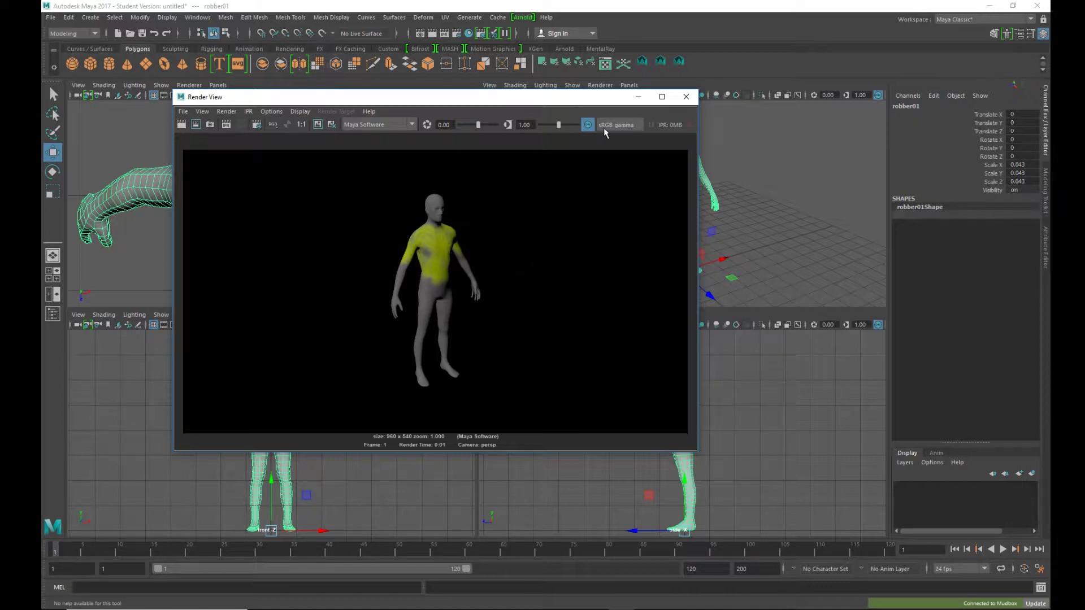
click(686, 97)
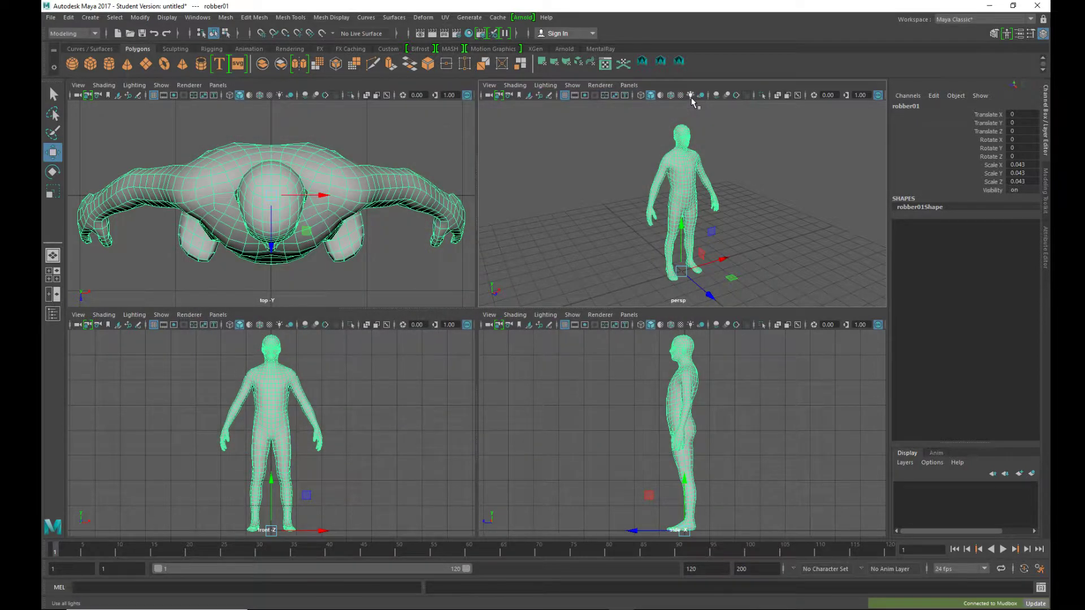
Step: Auto-rig the robber01 body mesh with the one-click mode of the Quick Rig tool
click(740, 205)
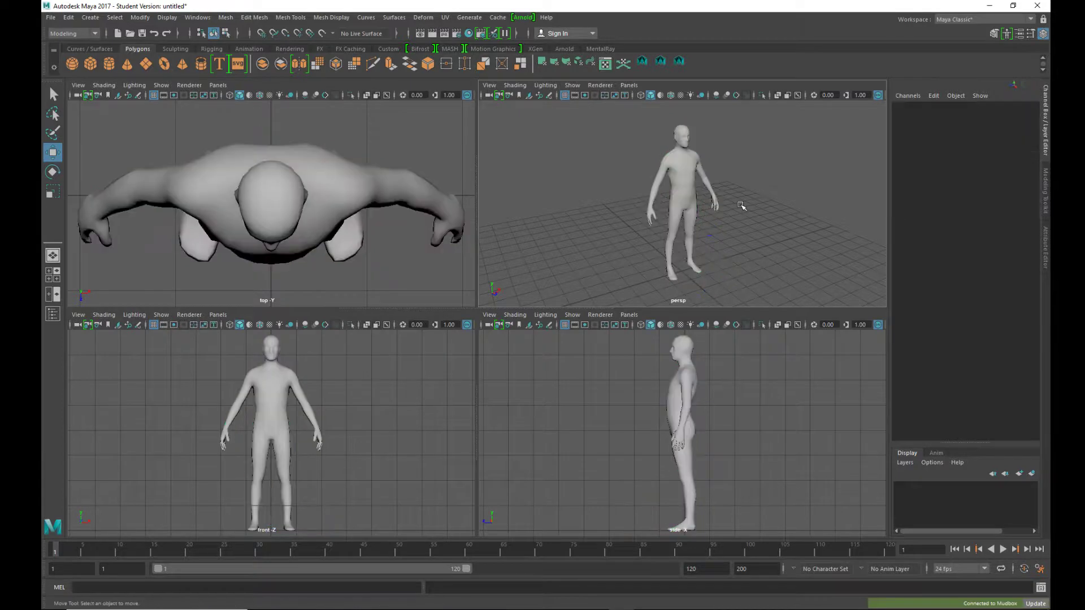
click(691, 205)
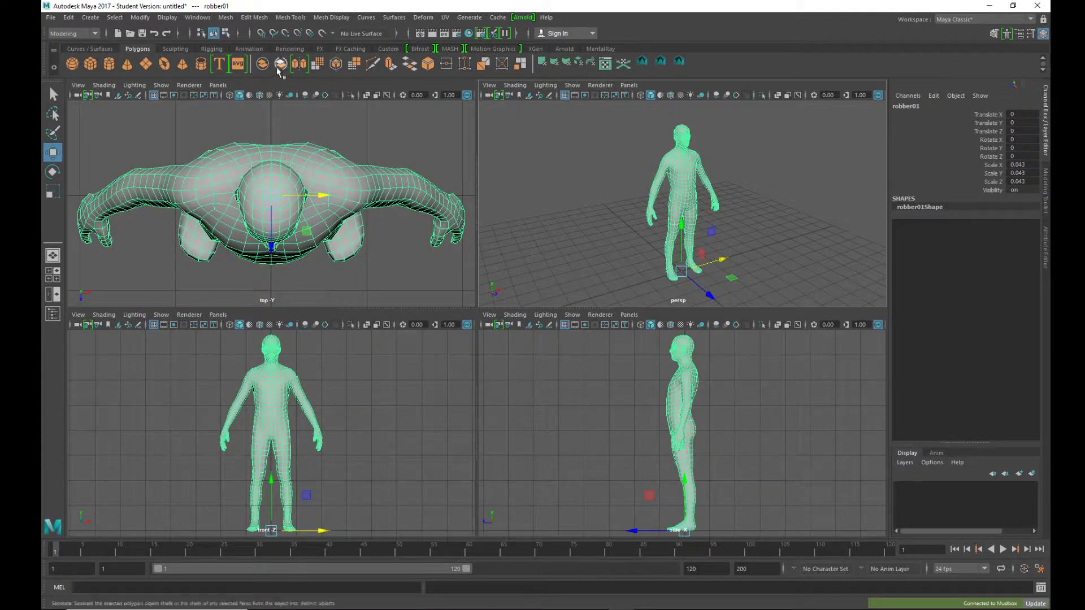
click(247, 49)
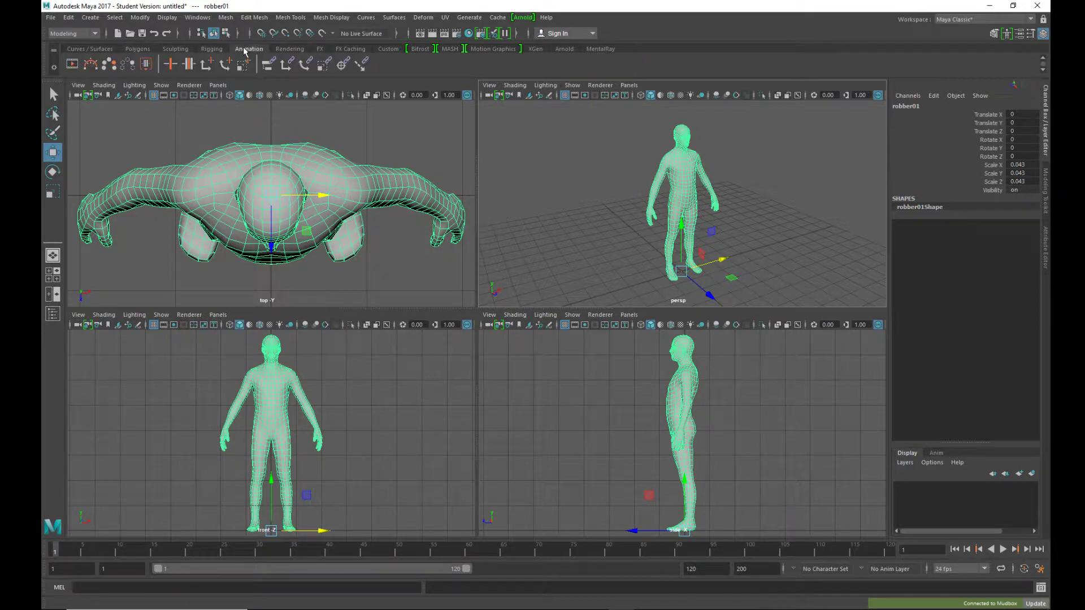
click(286, 51)
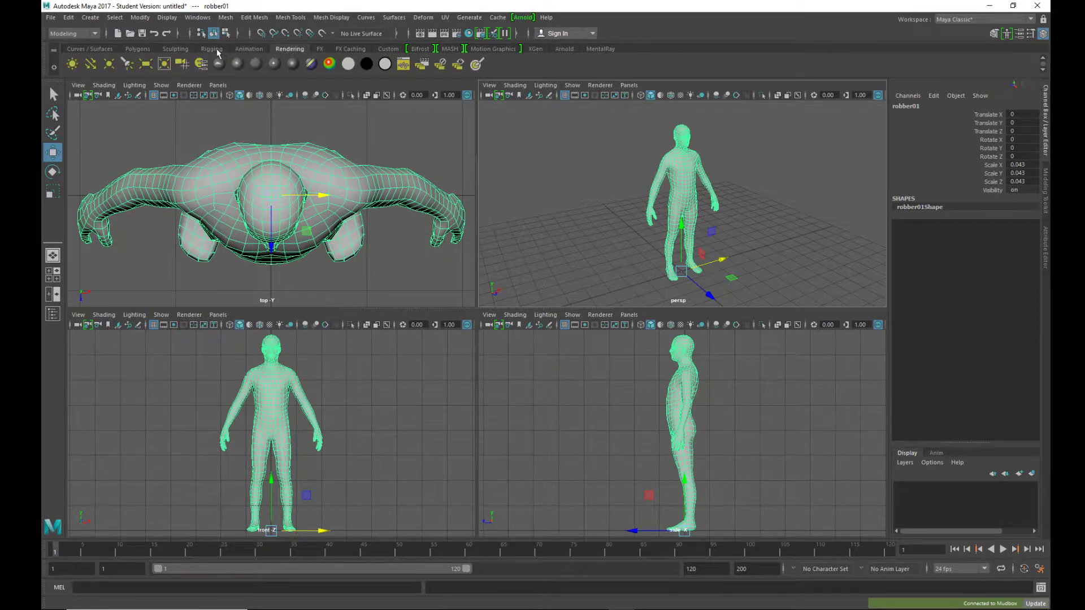
click(213, 50)
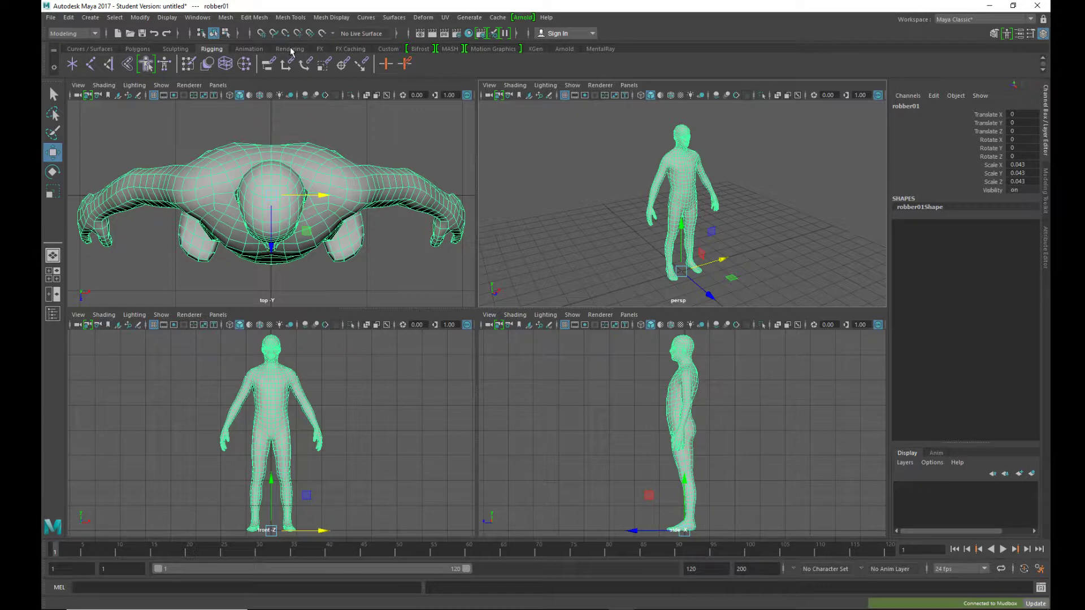
click(290, 50)
click(252, 50)
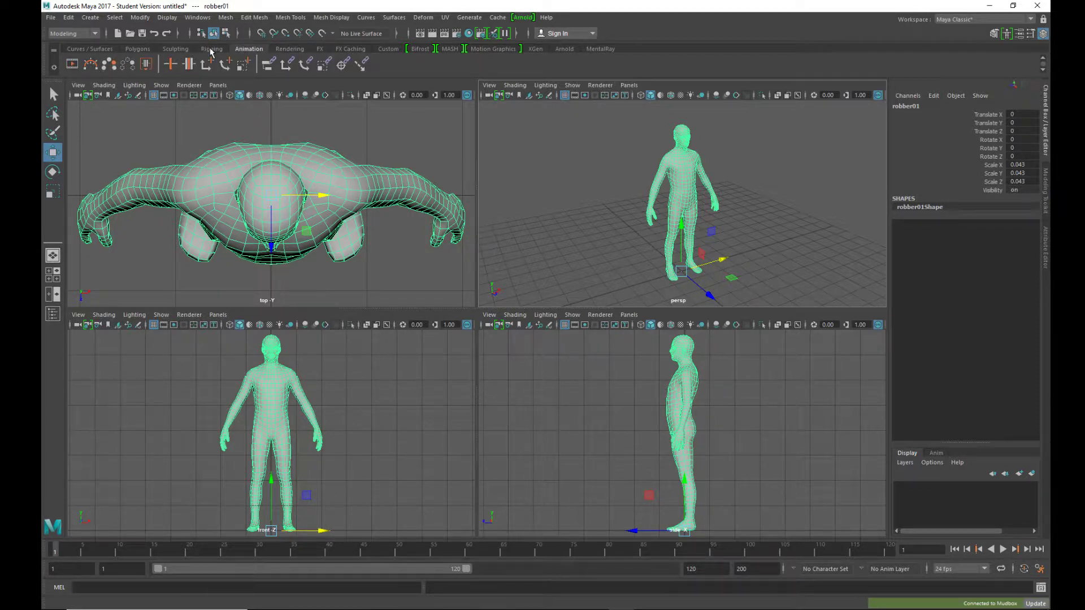
click(211, 50)
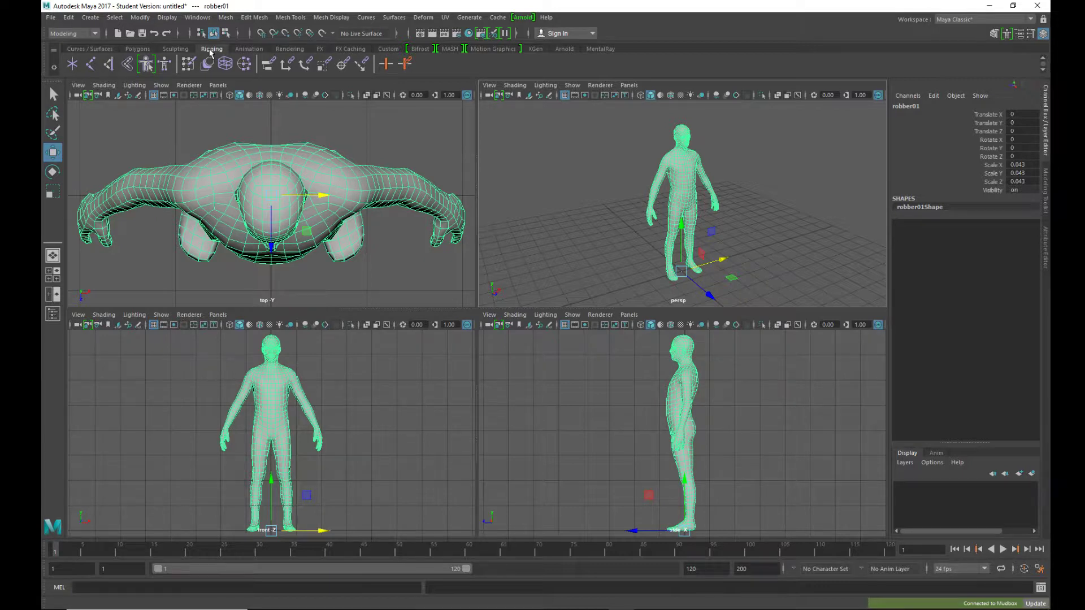
click(148, 68)
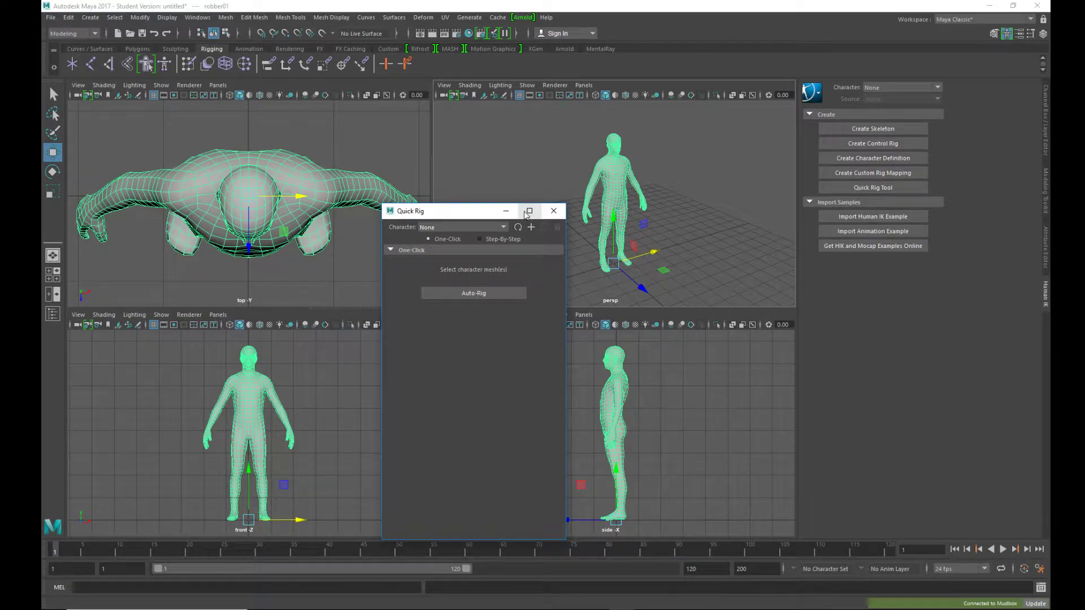
click(493, 293)
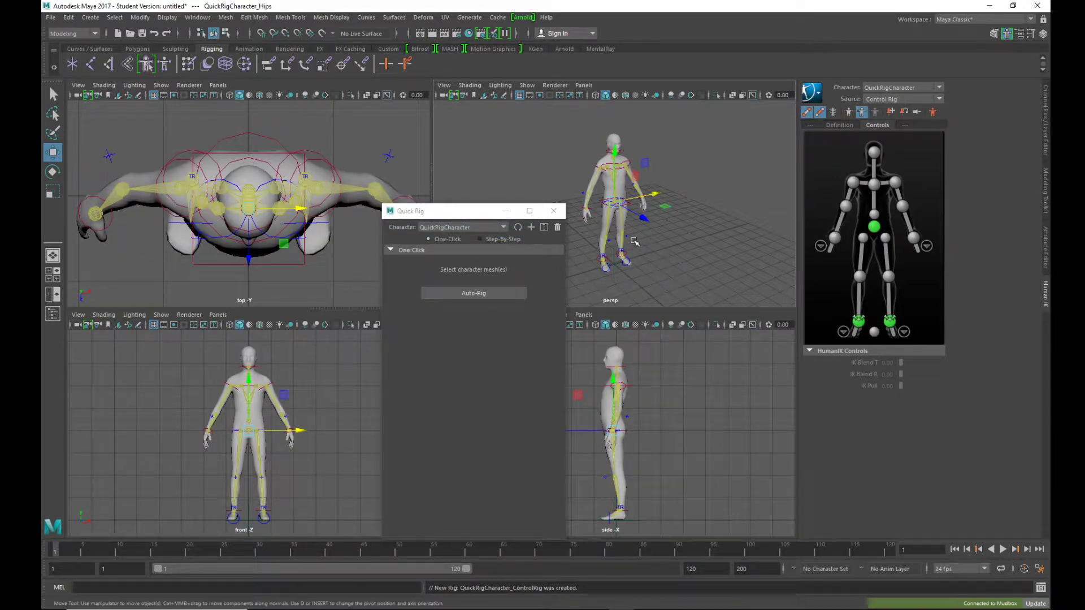
Step: Close Quick Rig and pose the rig's legs in a stride, with the left ankle forward and the right ankle back
click(681, 252)
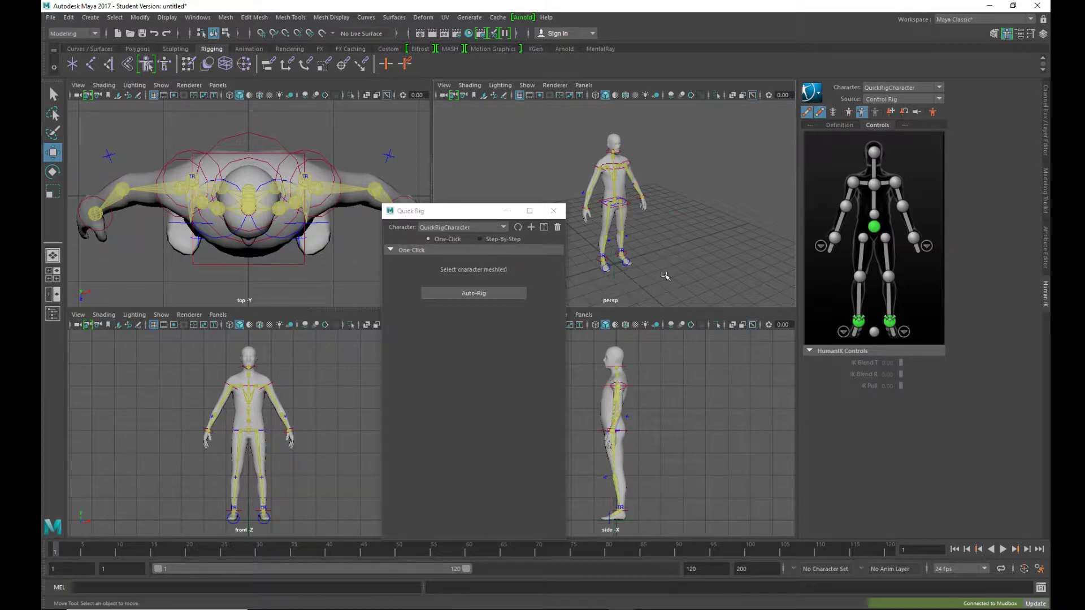
click(621, 253)
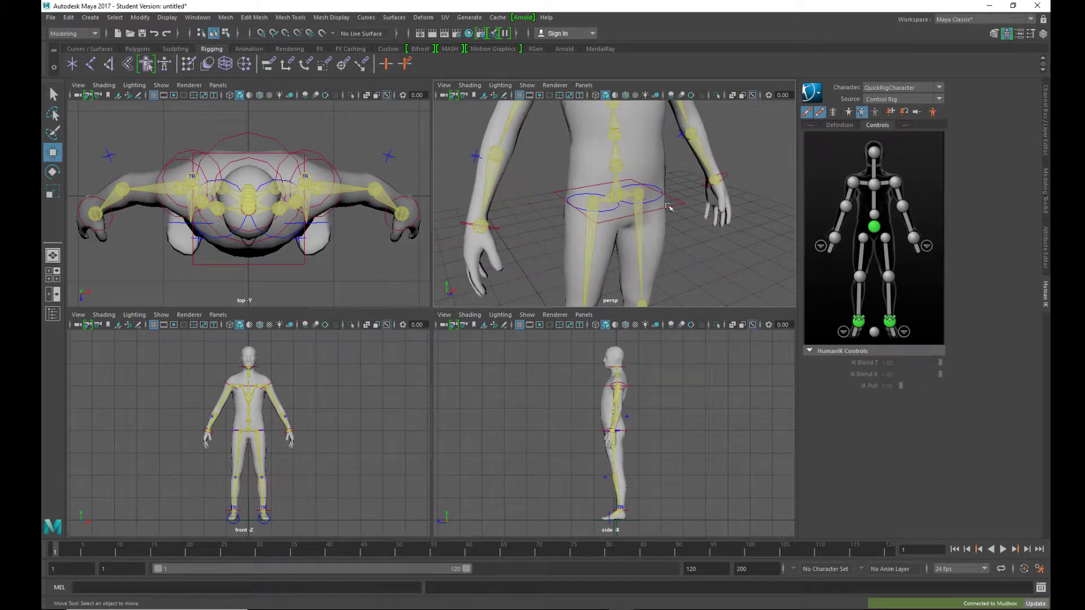
alt+drag(637, 198, 542, 210)
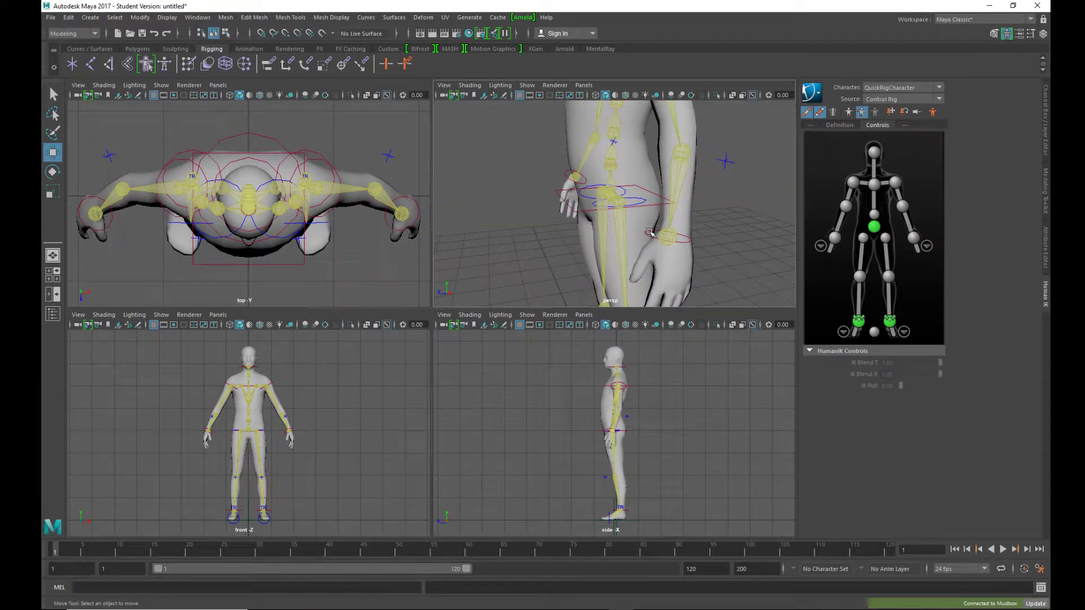
click(668, 237)
alt+drag(698, 237, 677, 249)
scroll(677, 247, down, 5)
click(639, 202)
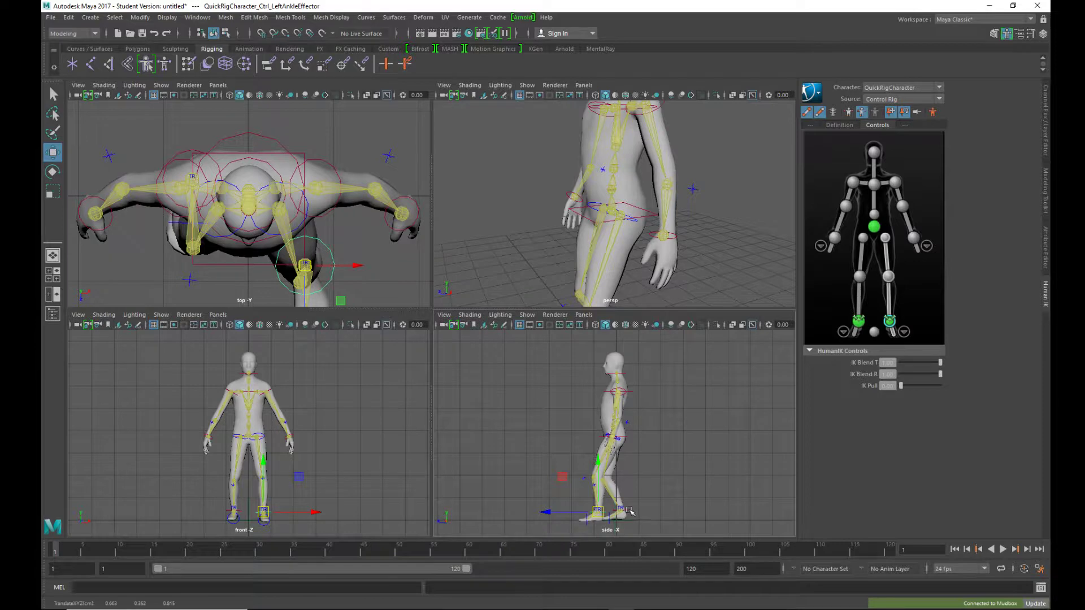
click(626, 510)
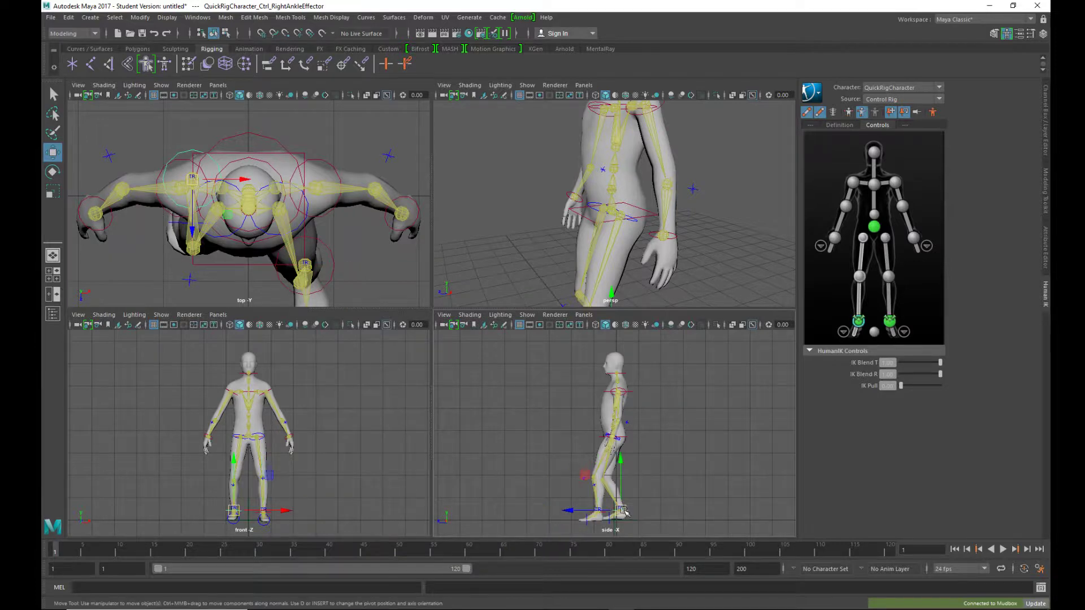
drag(627, 511, 637, 512)
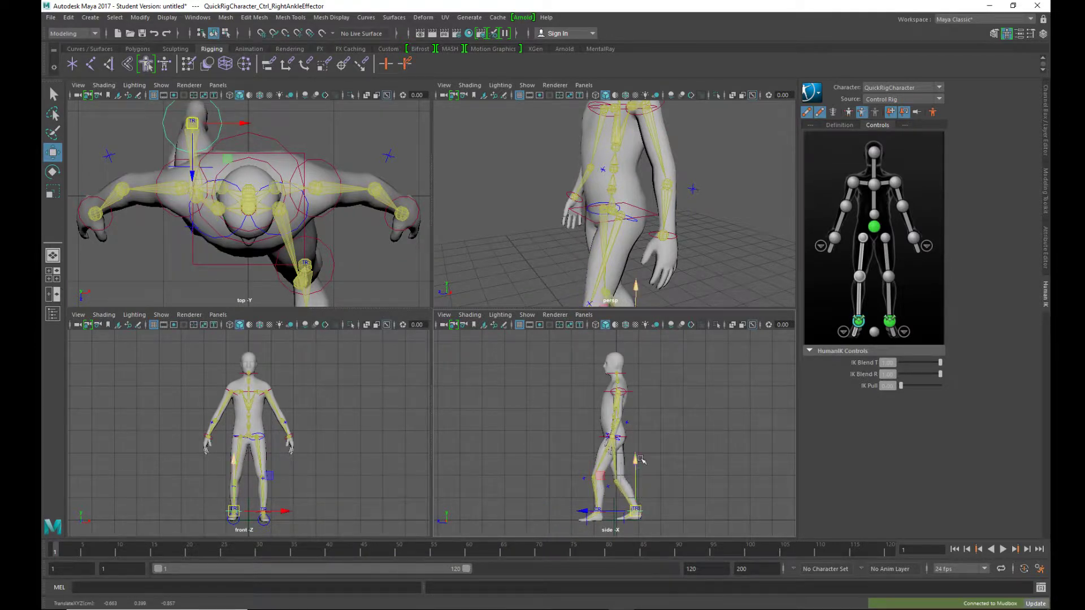
Step: Pose the arms with the right wrist forward and the left wrist back, bringing both wrists in closer to the body
click(616, 438)
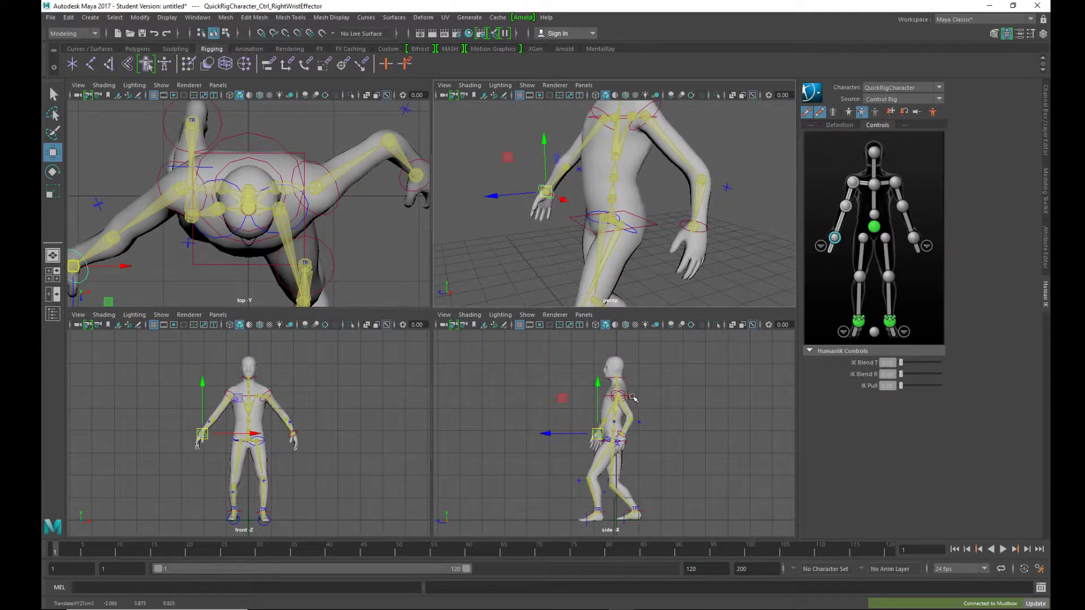
click(625, 377)
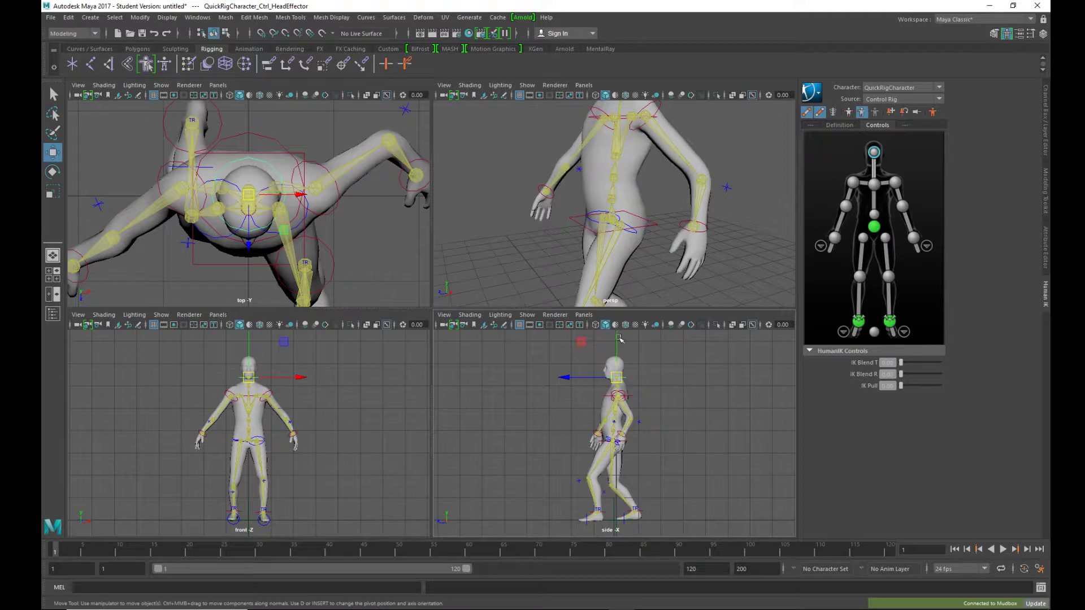
click(202, 435)
drag(202, 436, 218, 430)
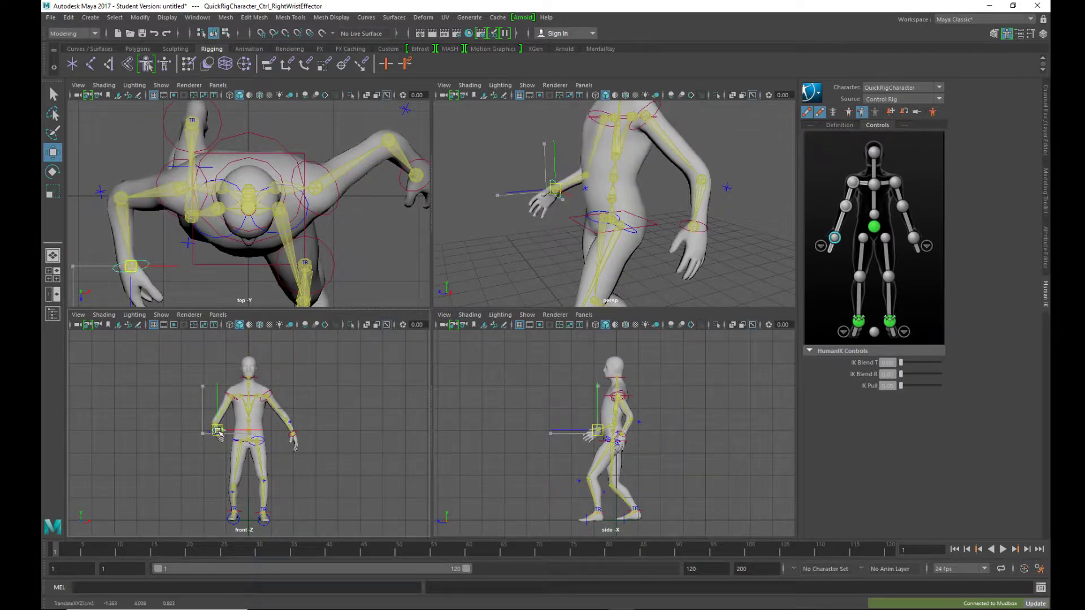
click(298, 434)
drag(298, 434, 277, 435)
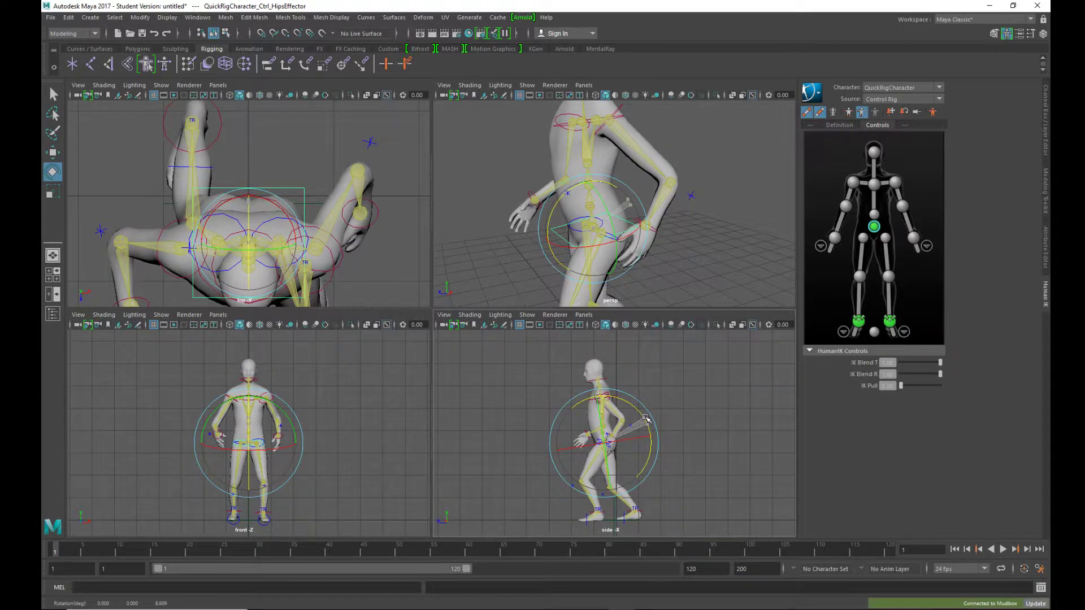
Step: Tilt the hips control slightly in the side view and shift it back to balance the torso over the stride
drag(645, 417, 647, 422)
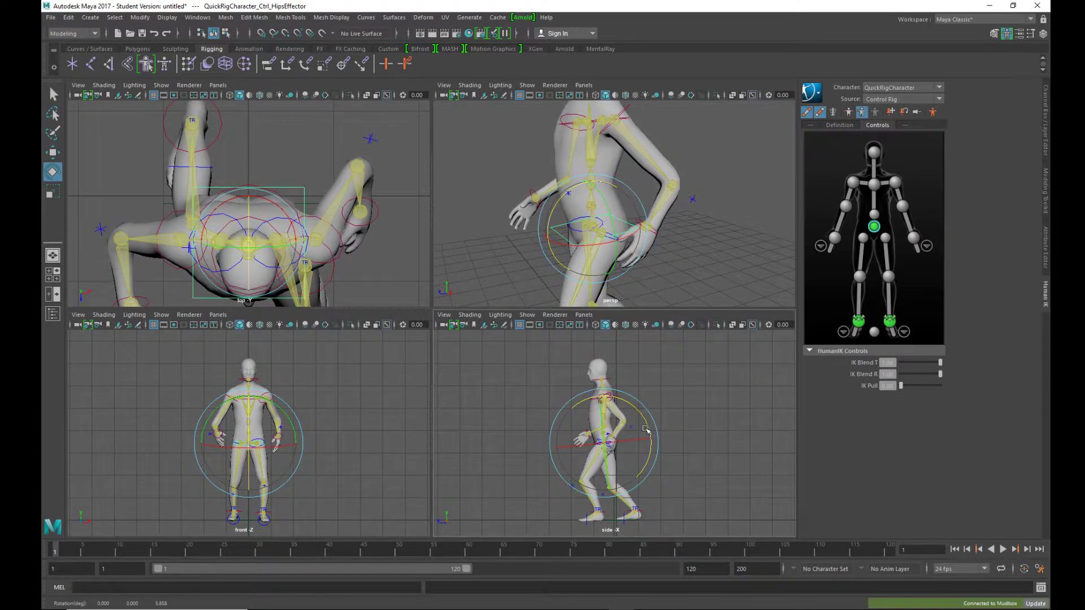
key(w)
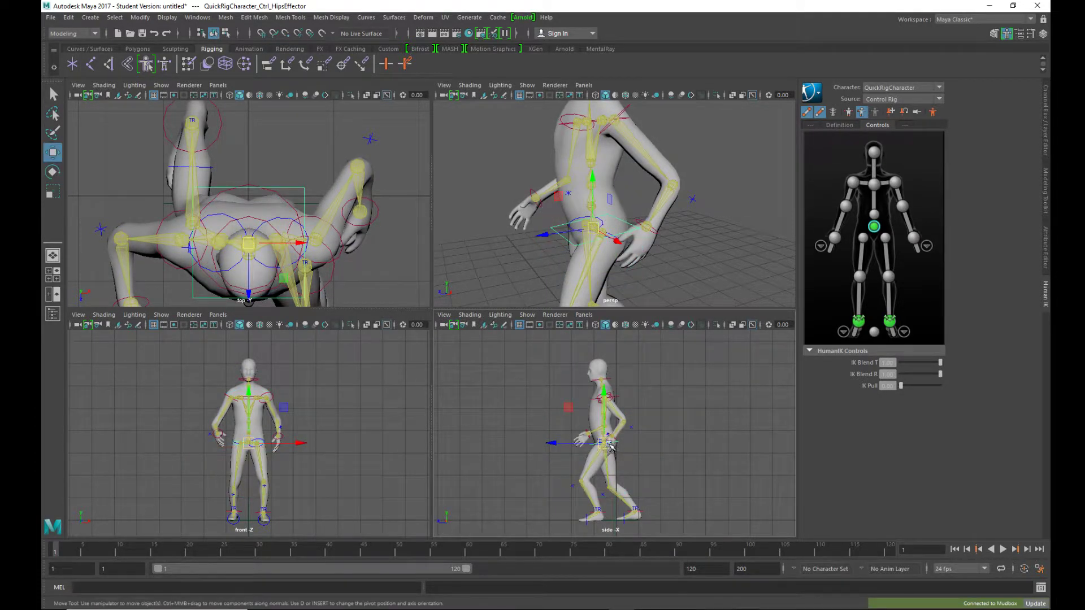
drag(610, 443, 612, 441)
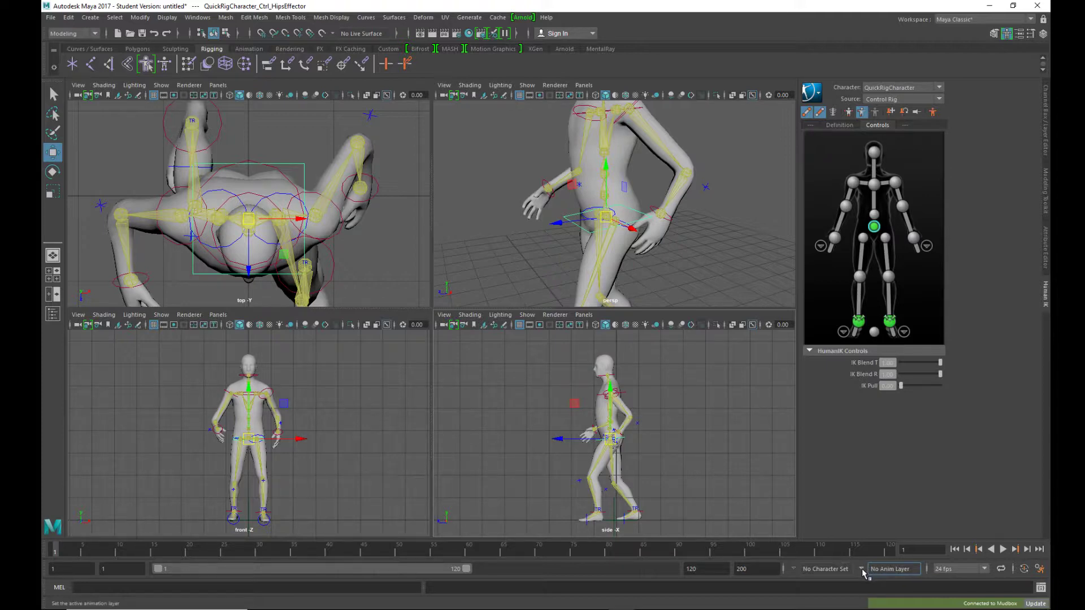
Step: Set the animation frame rate to 29.97 fps
click(985, 569)
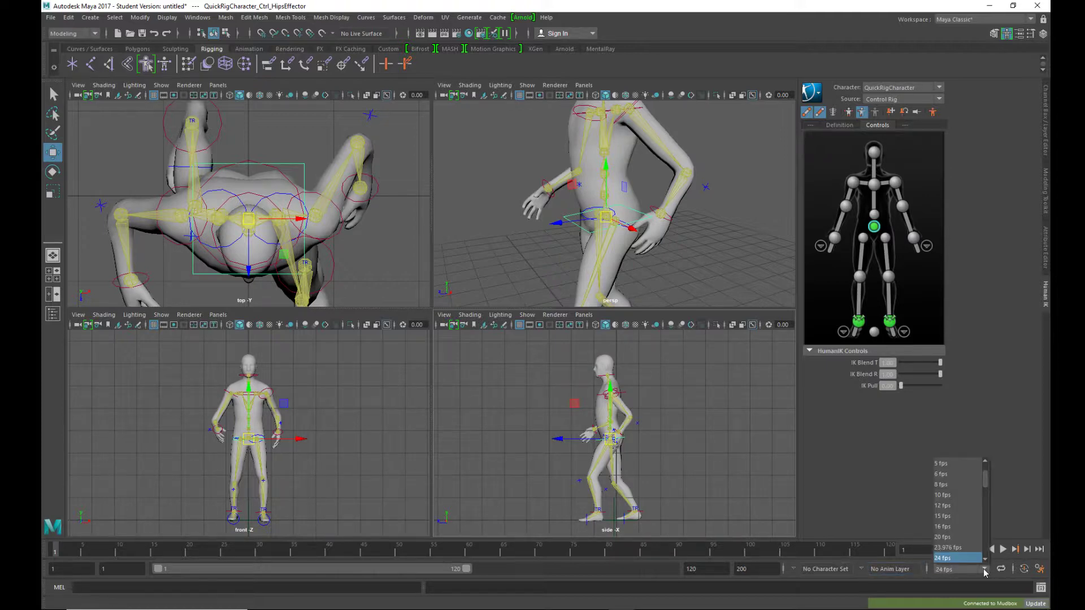
scroll(972, 552, down, 1)
click(984, 560)
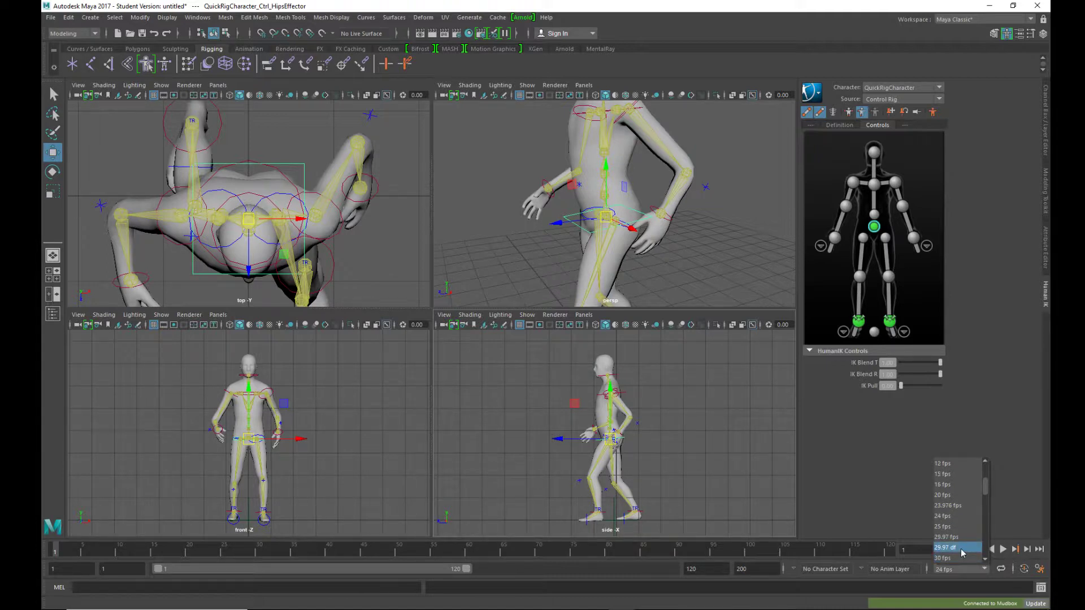
click(958, 539)
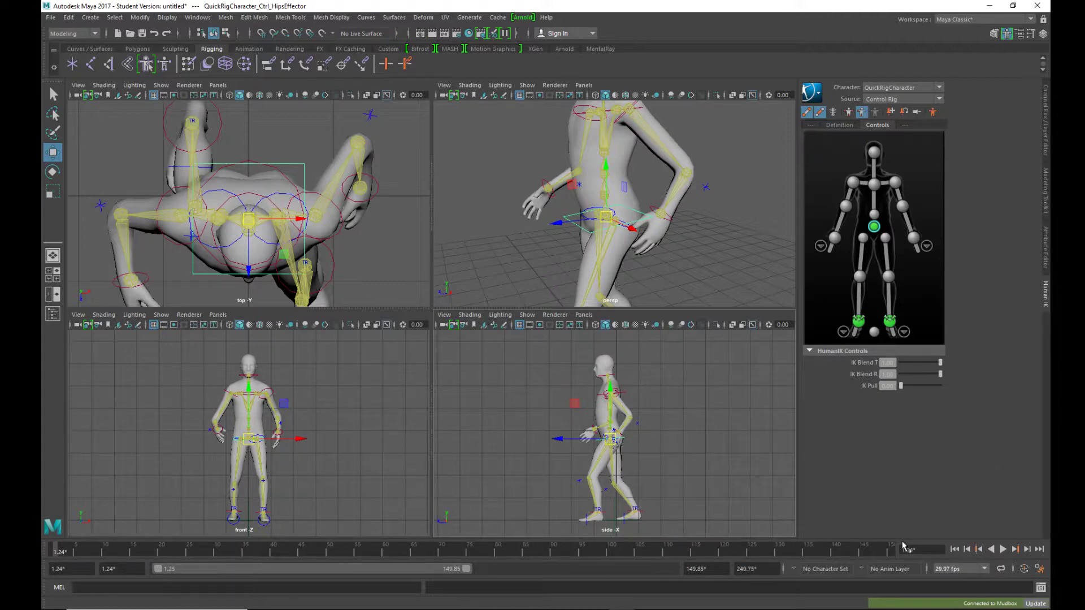
Step: Set the animation frame rate to 30 fps
click(985, 569)
click(943, 558)
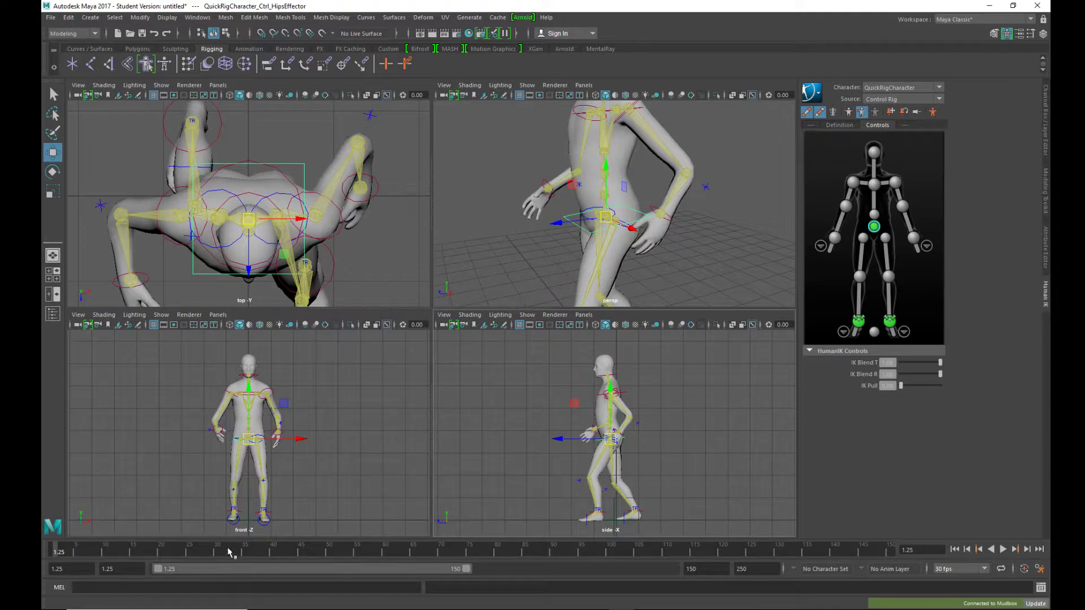
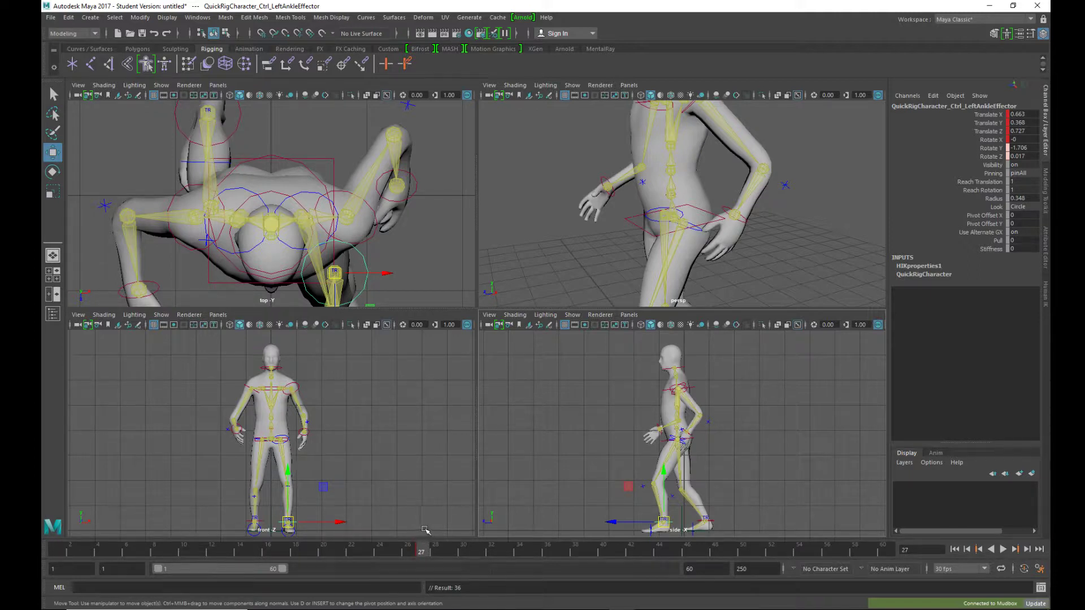
Step: Delete the keys of the left and right ankle controls at frame 27
right_click(423, 549)
click(444, 407)
click(714, 521)
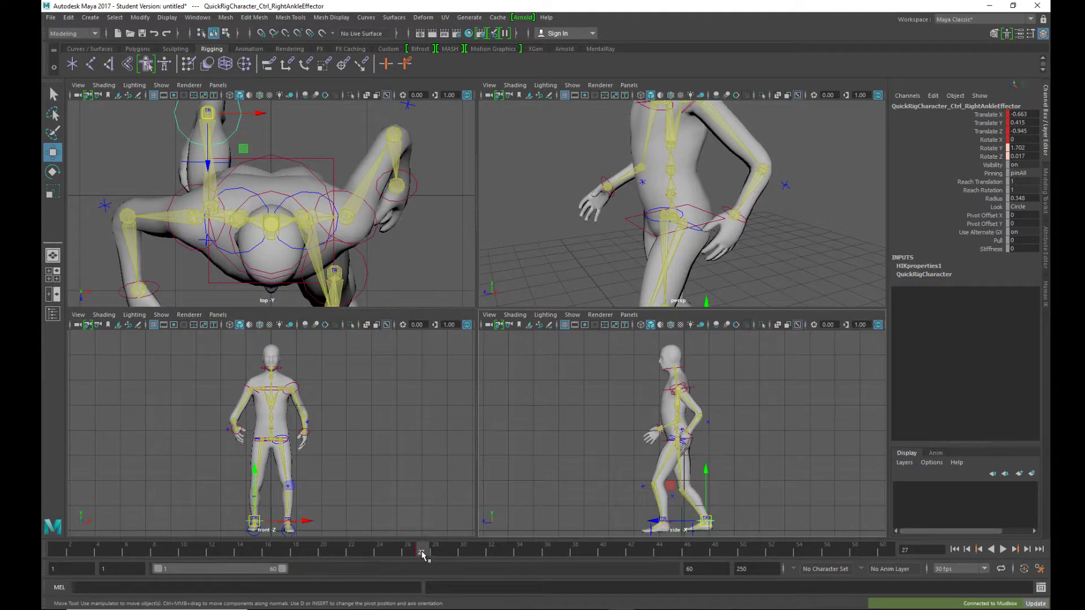
right_click(423, 553)
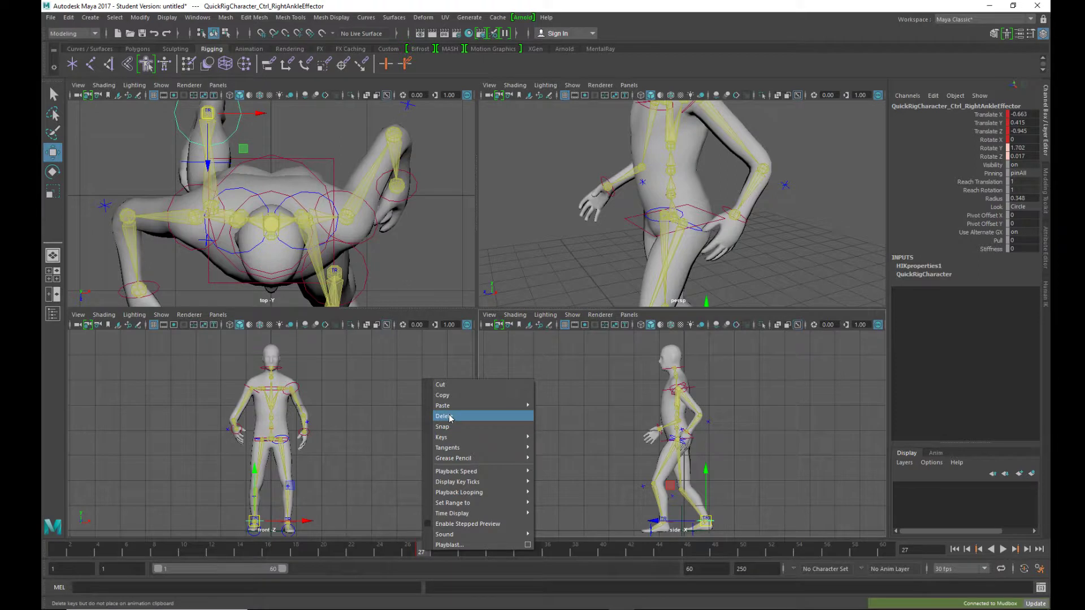
click(444, 416)
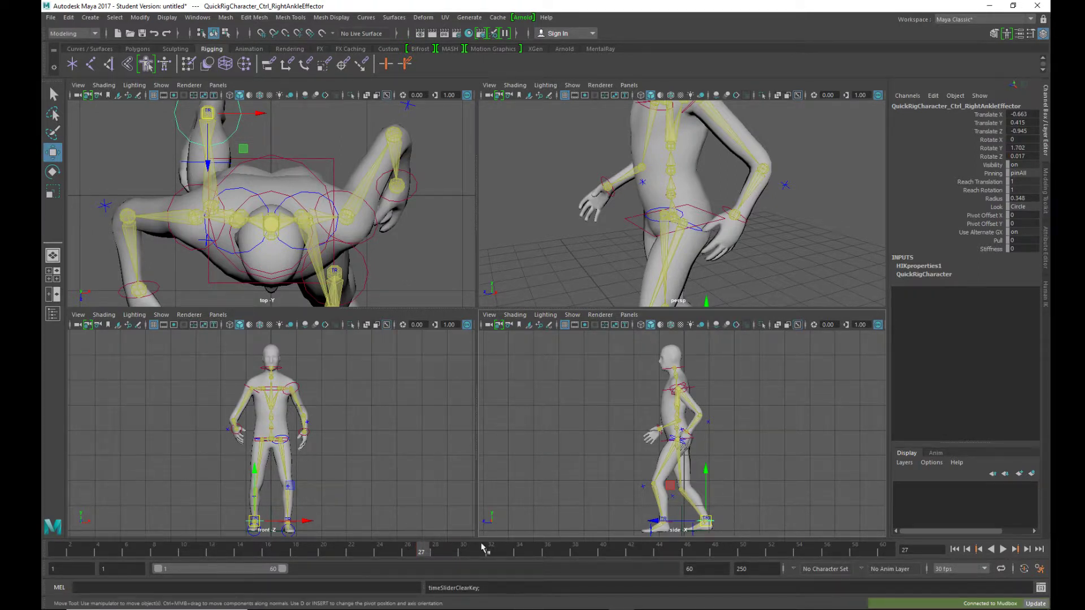
Step: Set a key on the right ankle control at frame 1 and check the left ankle control's channels there
drag(141, 557, 57, 554)
key(s)
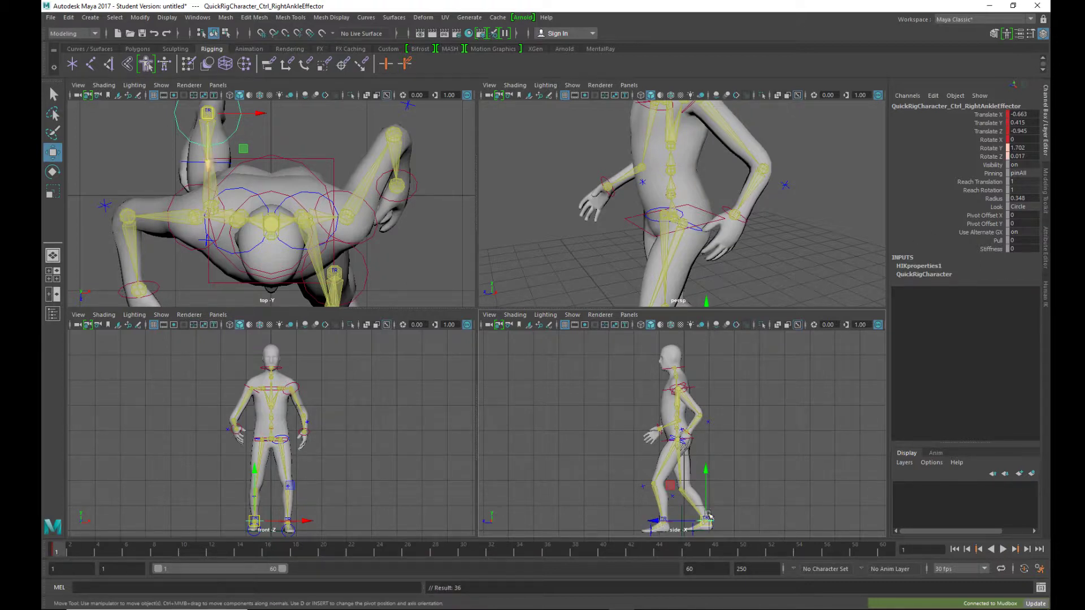
click(683, 530)
click(674, 525)
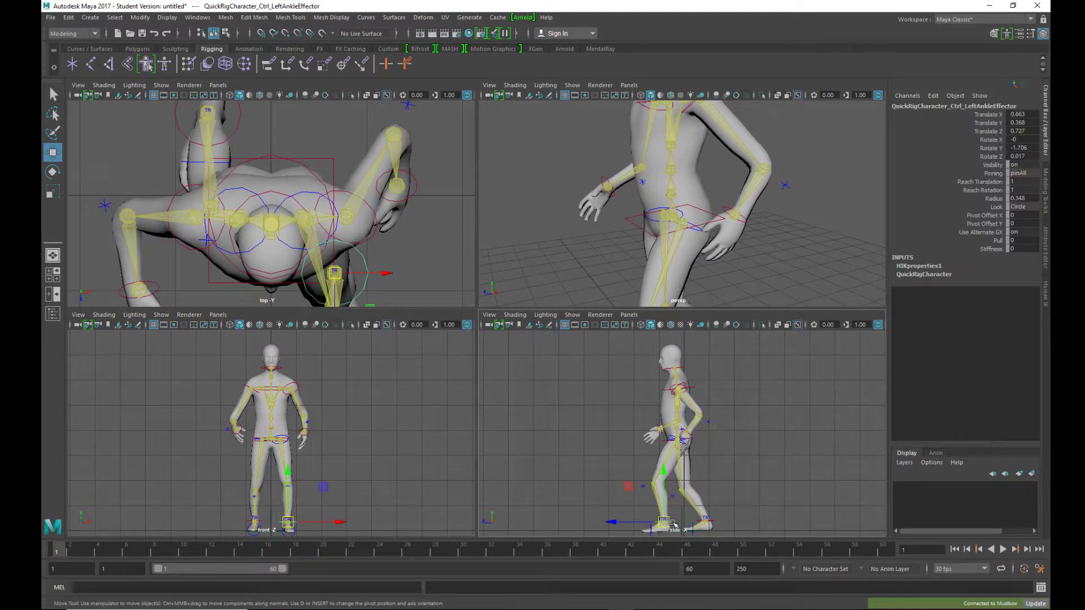
click(735, 446)
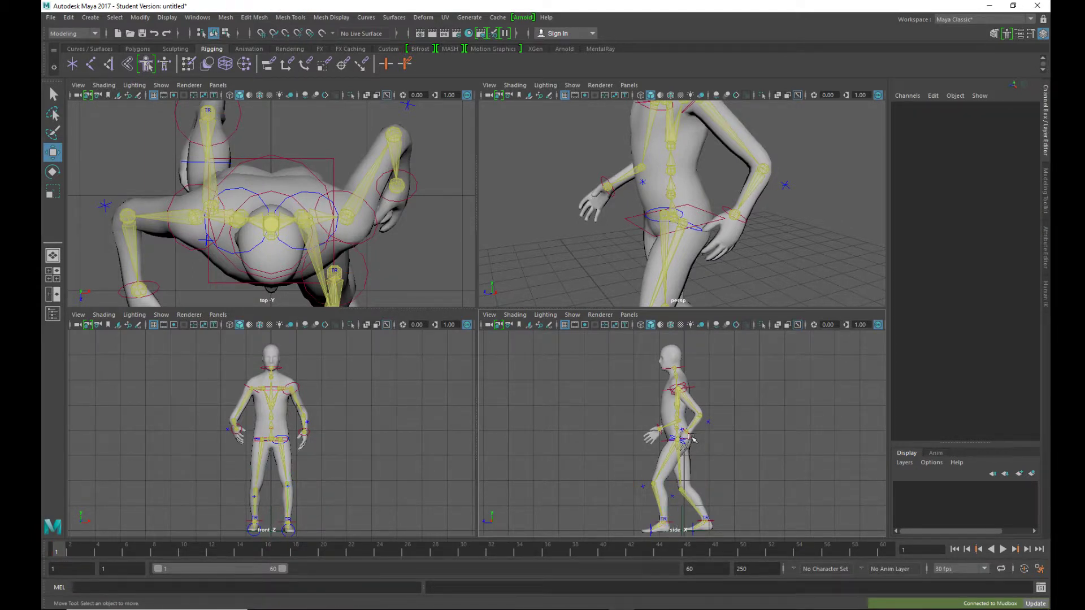
Step: Set keys on the left wrist, right wrist, hips and left shoulder controls at frame 1
click(690, 435)
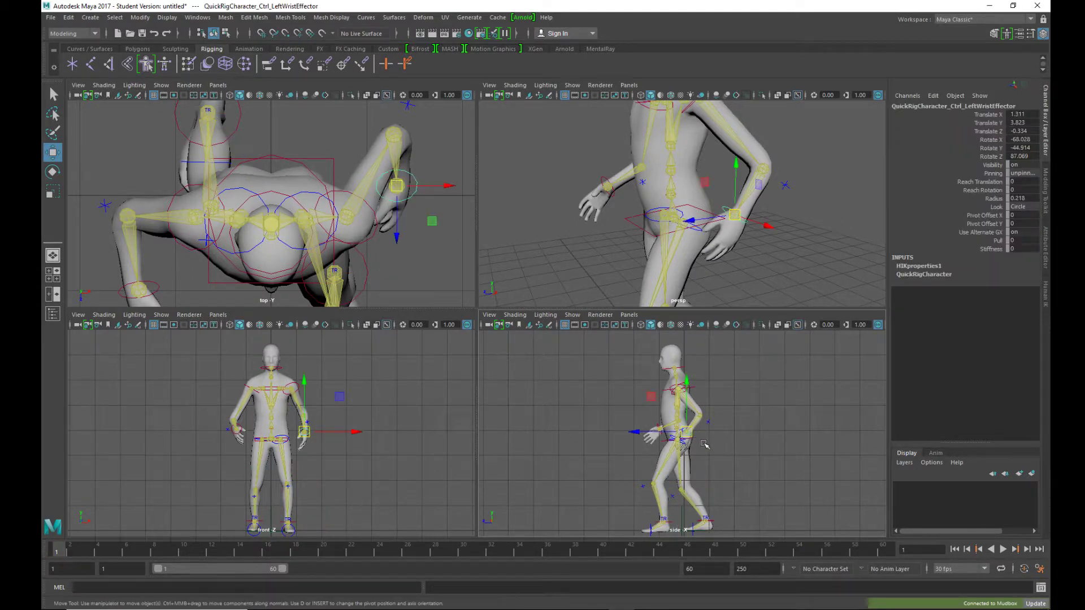
click(657, 430)
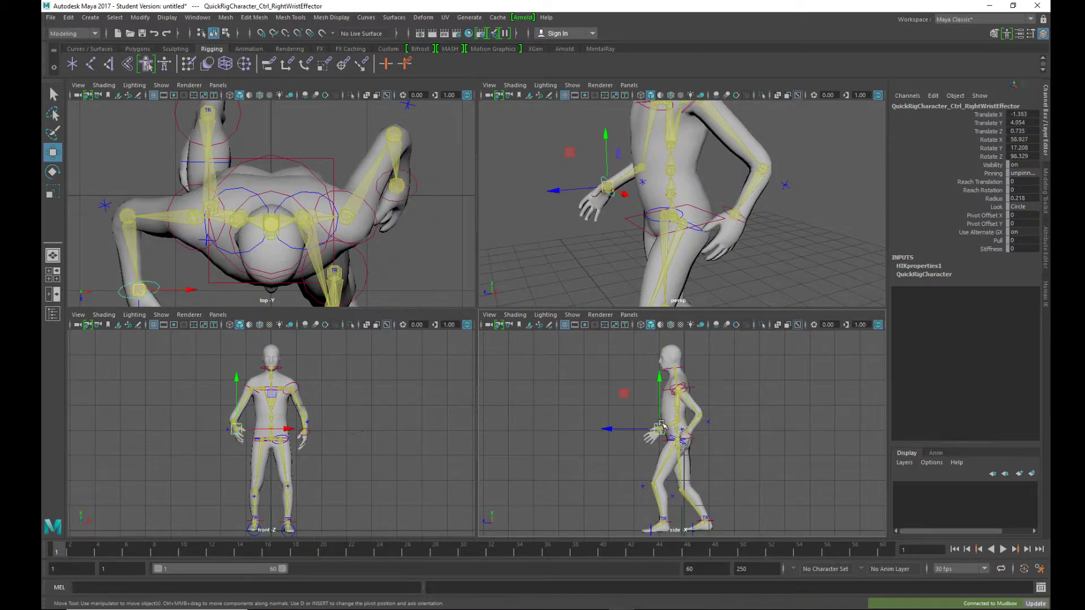
click(732, 427)
click(668, 439)
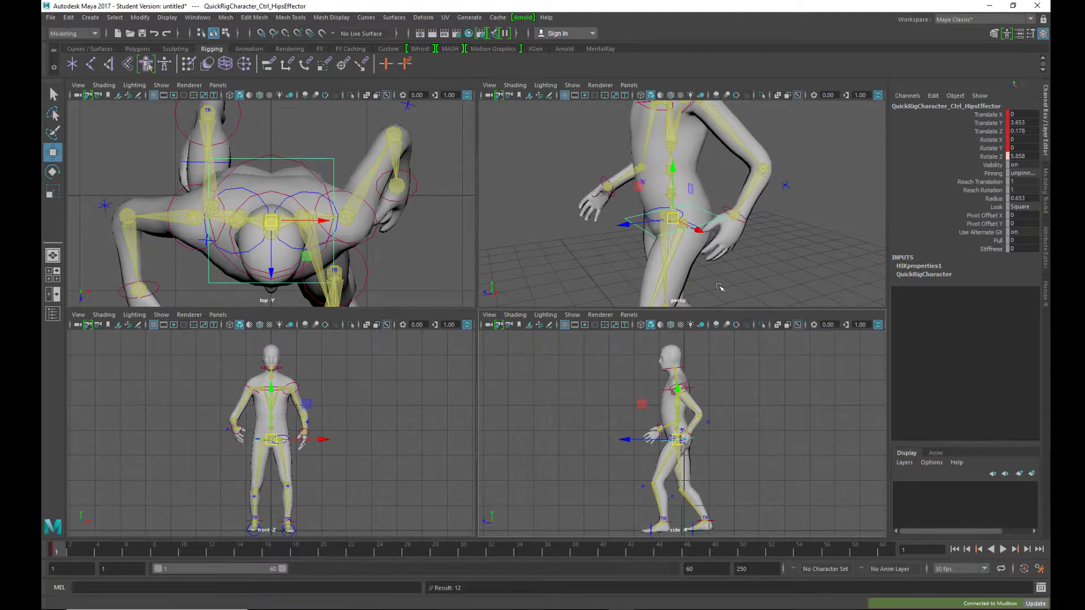
alt+drag(764, 231, 650, 204)
click(616, 170)
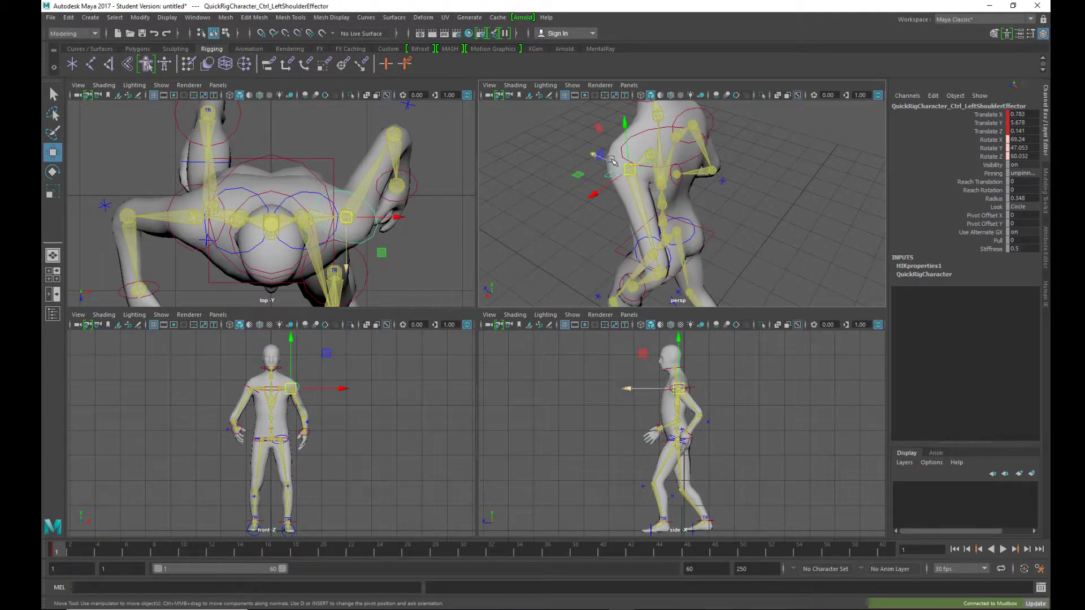
Step: Shift the head control slightly backward at frame 1 and clear the selection
click(675, 367)
drag(676, 368, 680, 366)
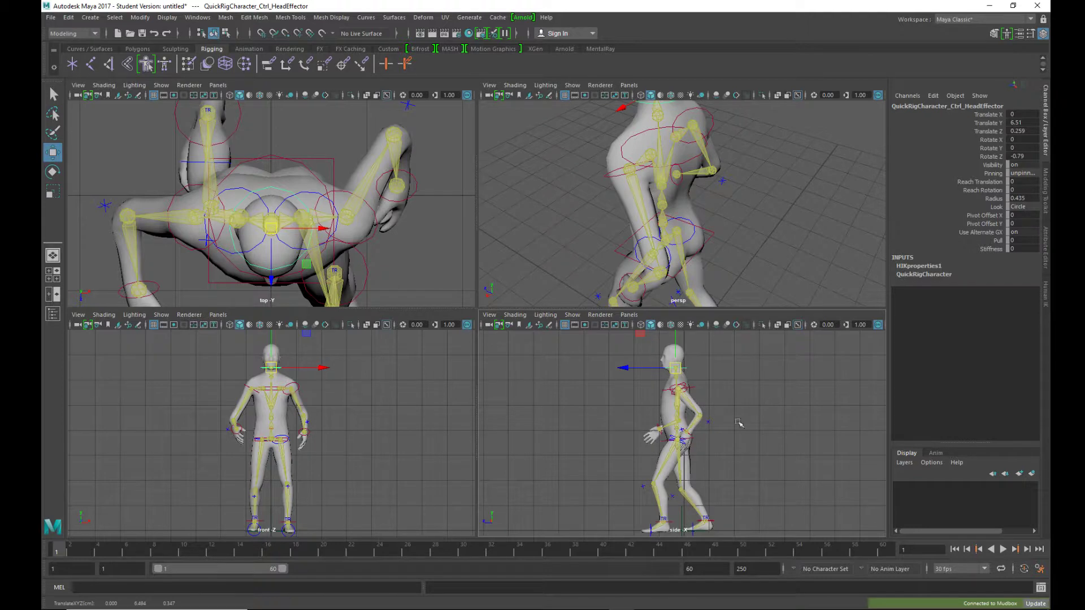
click(763, 417)
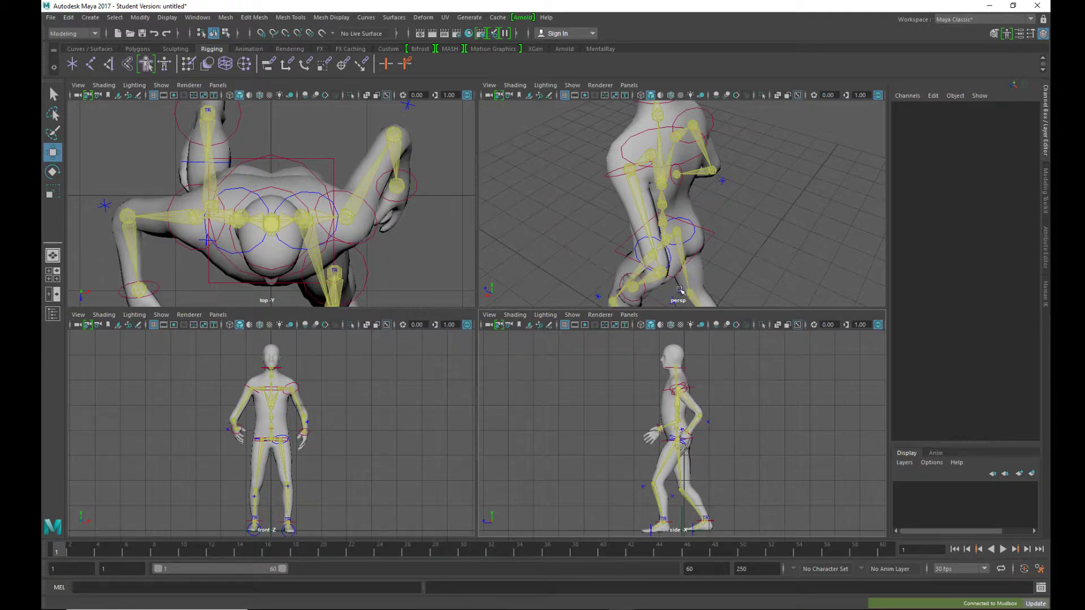
Step: Go to frame 10 and move the hips control forward over the front foot
click(673, 524)
drag(59, 552, 184, 557)
click(677, 439)
drag(677, 439, 663, 440)
Step: Lift the right ankle control off the ground behind the body at frame 10 and rotate it about 28 degrees so the toes point down
click(705, 521)
drag(706, 524, 692, 515)
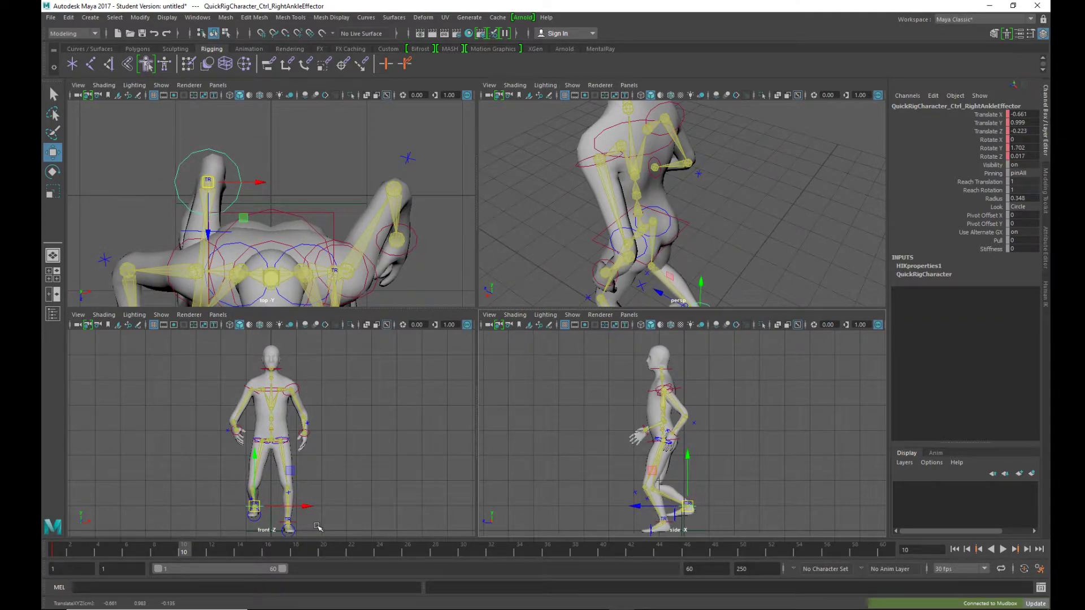
key(e)
drag(719, 480, 692, 474)
key(w)
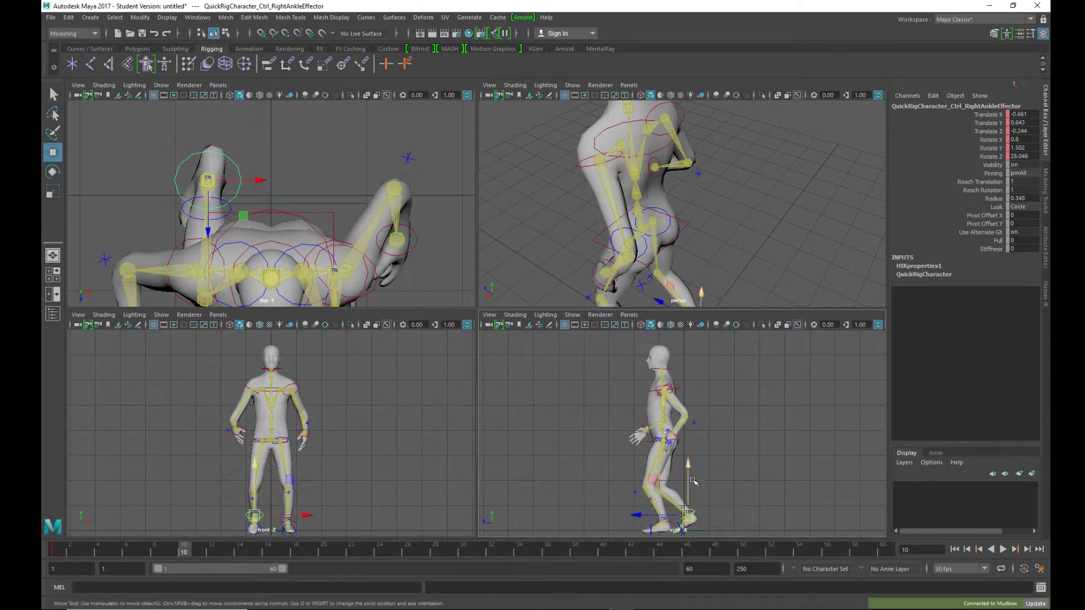
drag(688, 512, 685, 508)
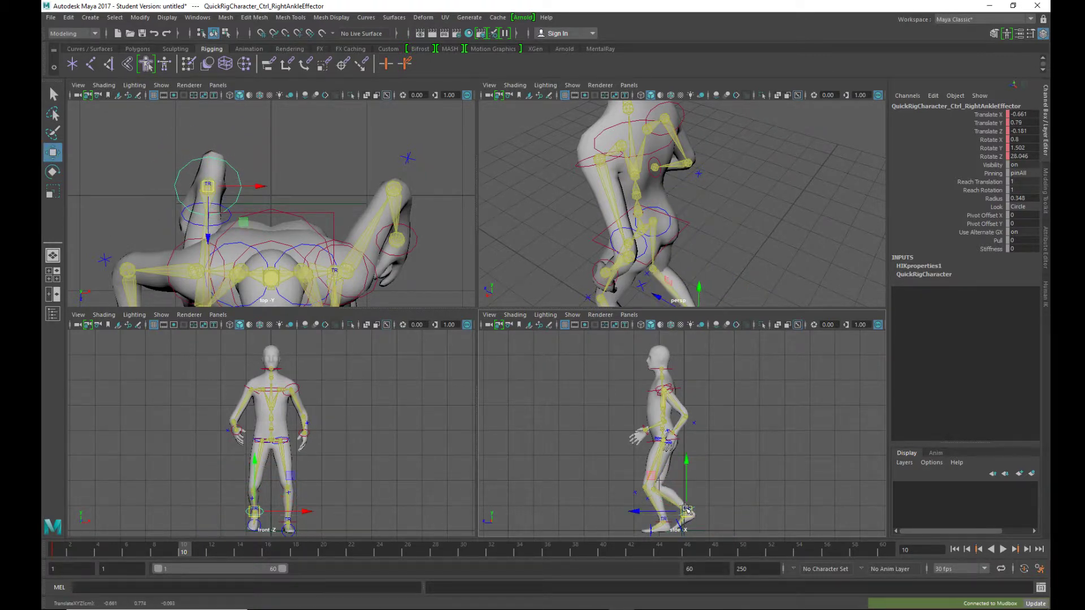
Step: Bring both wrist controls beside the hips at frame 10 and key the right ankle control
click(675, 434)
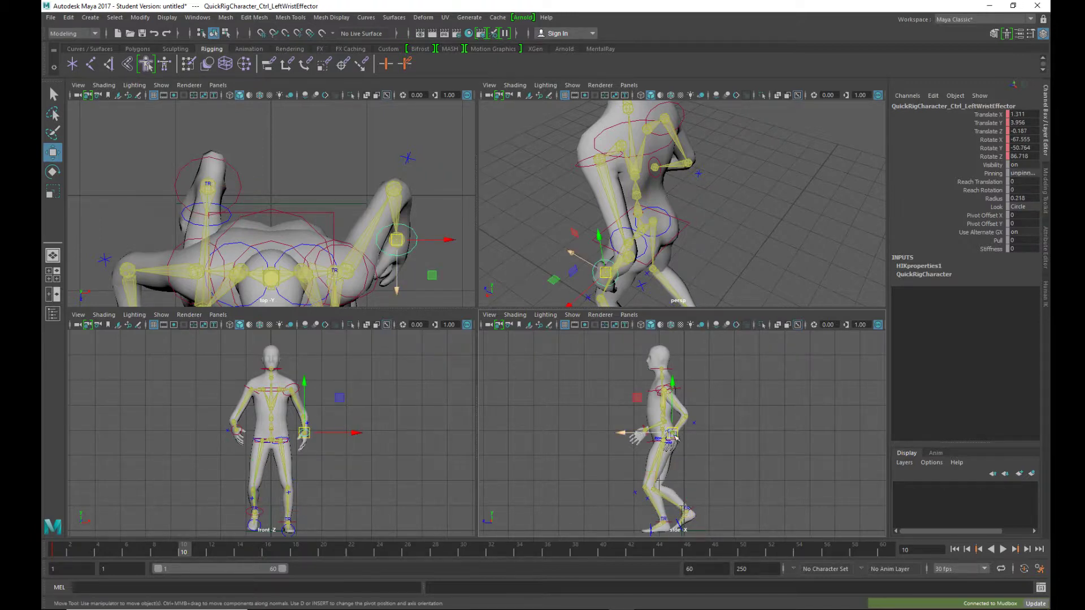
drag(676, 435, 673, 436)
key(ctrl+z)
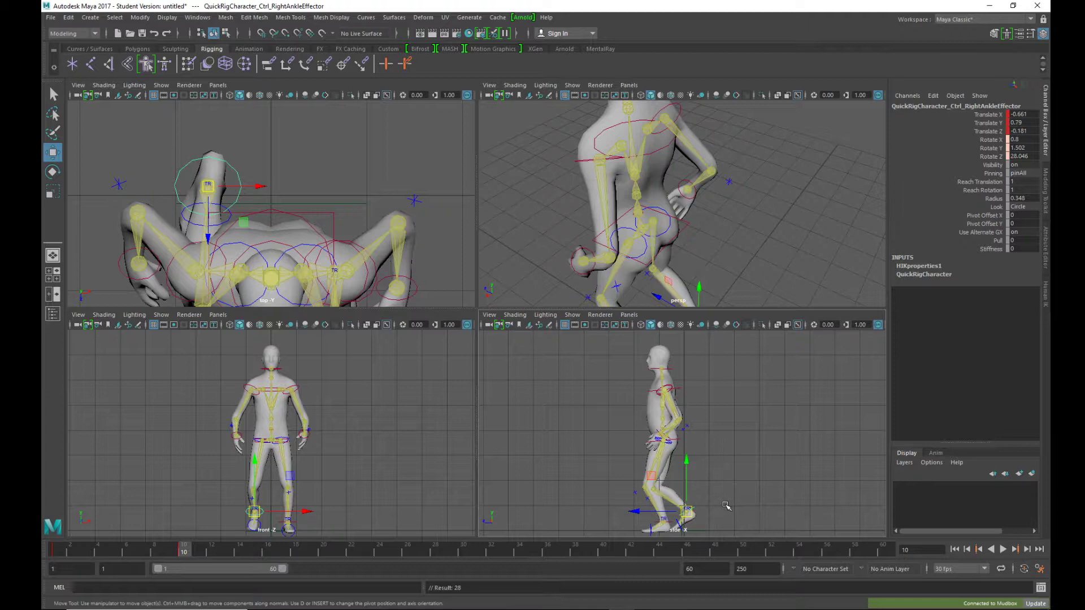
Step: Set keys on the left ankle and hips controls at frame 10
click(665, 521)
key(s)
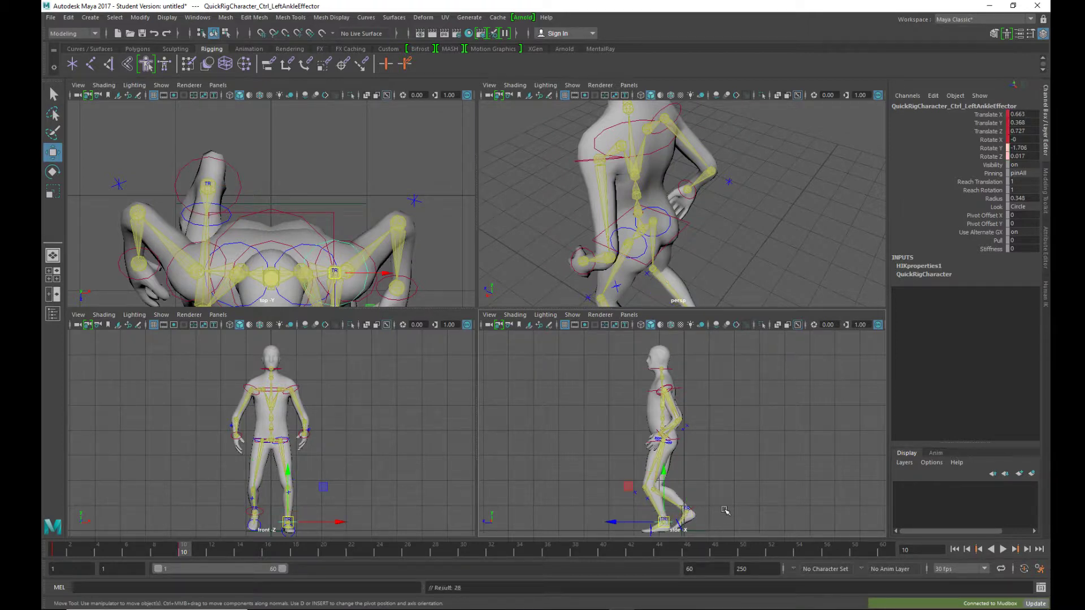
click(681, 440)
key(s)
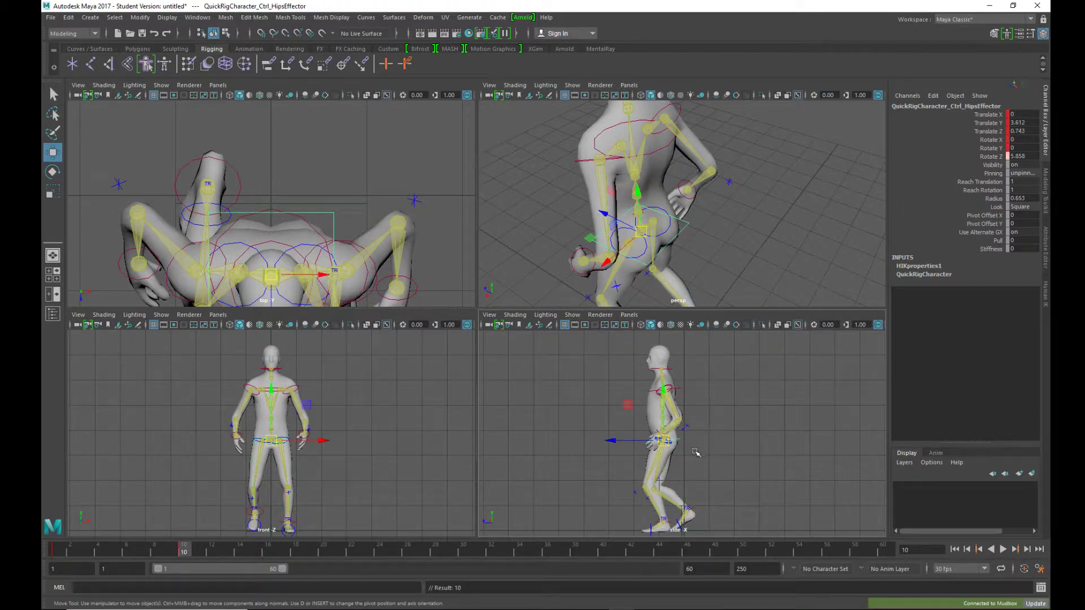
Step: Preview the motion, go to frame 20 and move the hips and right ankle controls forward into the next stride
key(alt+v)
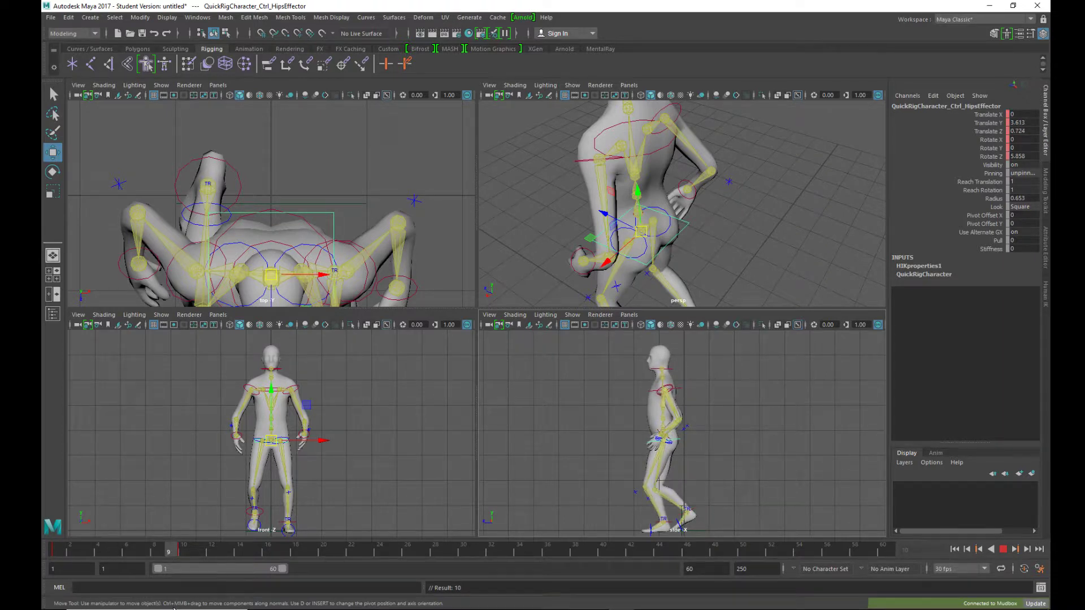
key(alt+v)
drag(690, 507, 631, 513)
key(w)
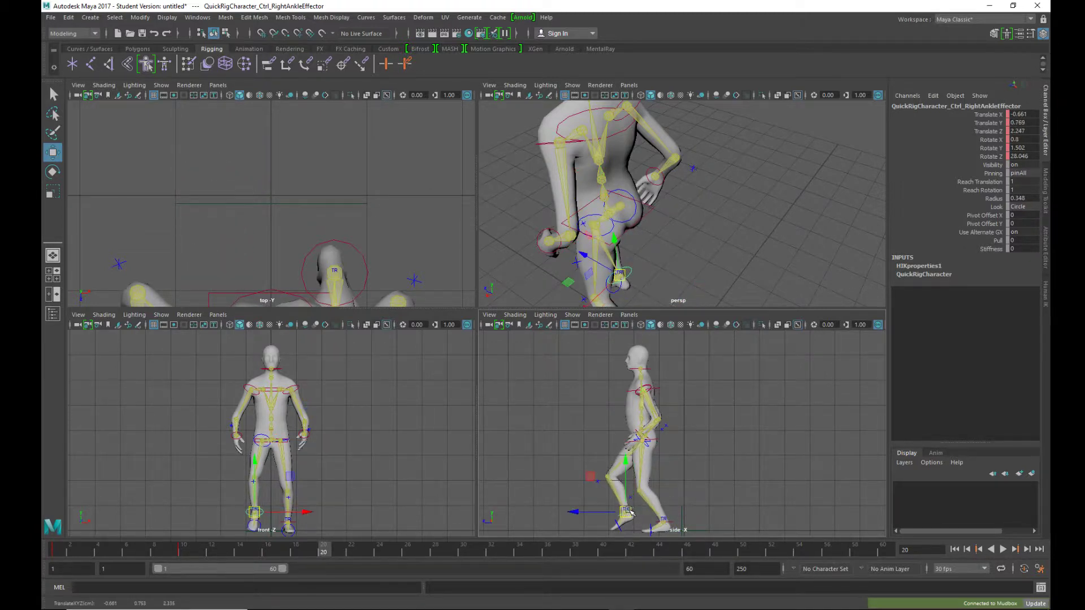
Step: Swing the right wrist control behind the body and the left wrist control in front of it at frame 20
click(645, 436)
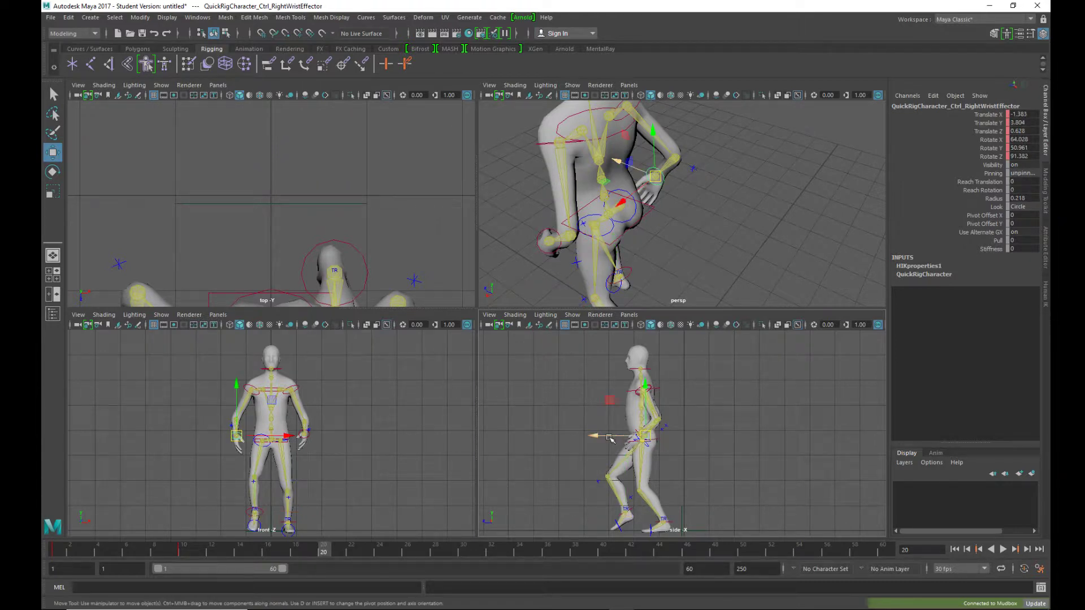
mouse_move(628, 439)
mouse_down()
mouse_move(613, 438)
mouse_move(627, 436)
mouse_up()
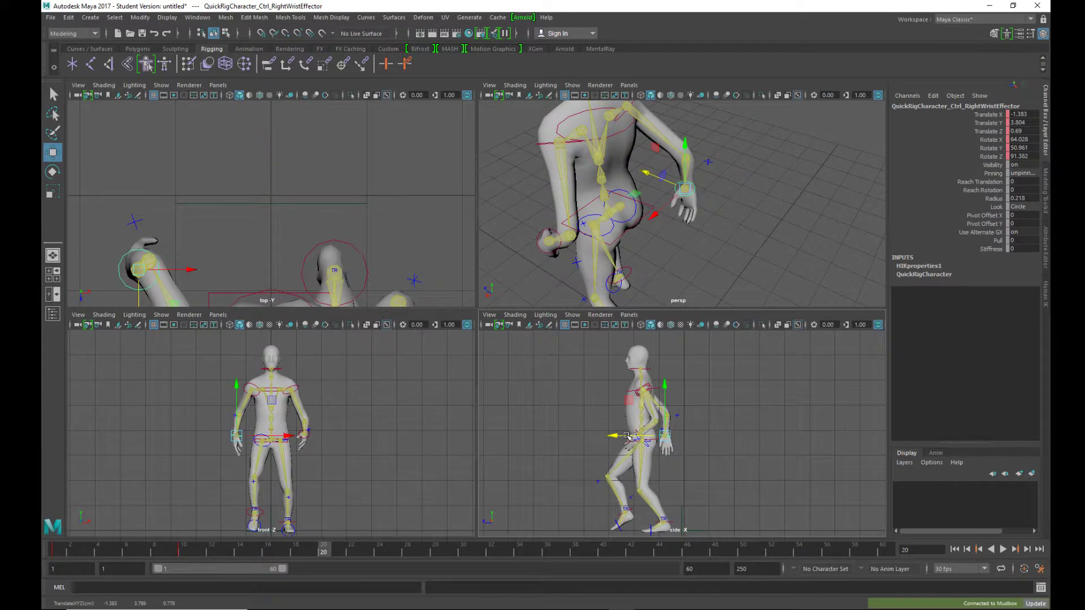
click(639, 440)
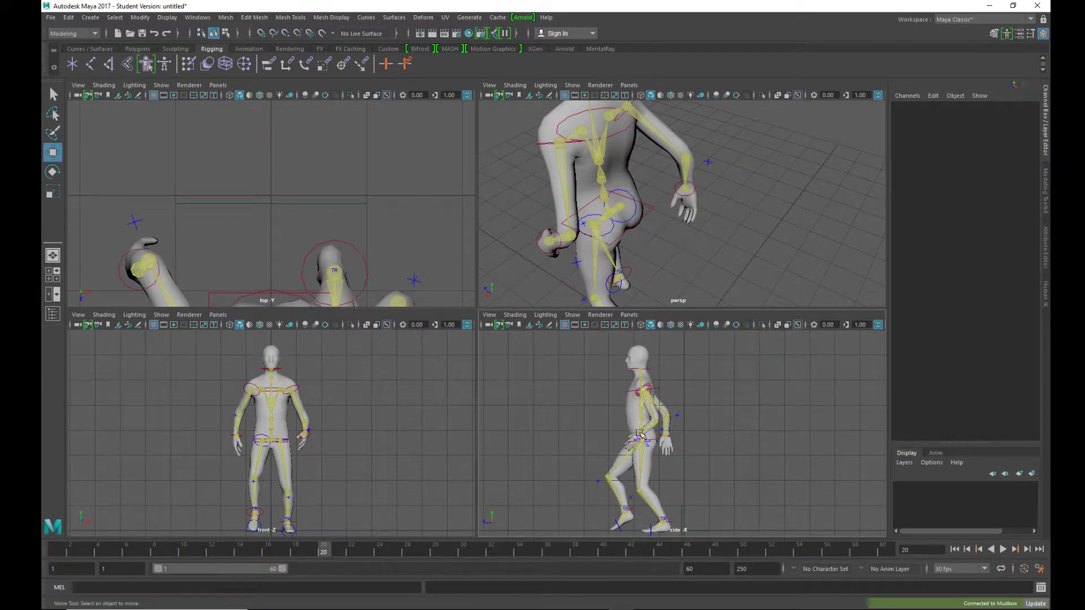
click(640, 437)
drag(590, 435, 567, 438)
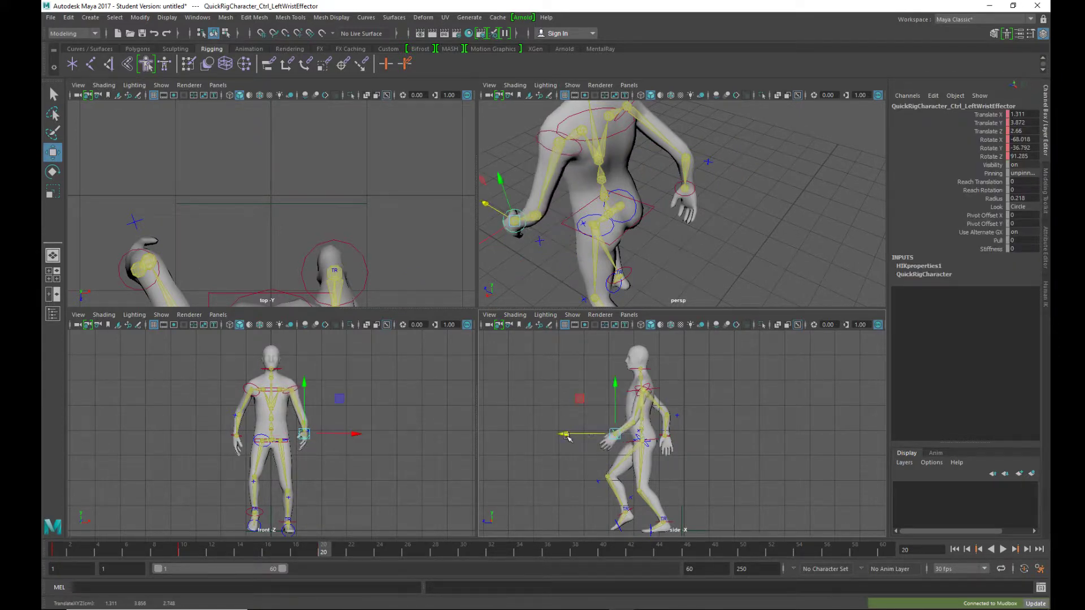
Step: Try raising the left ankle control, rotating it about 11 degrees and shifting it backward at frame 20
click(668, 521)
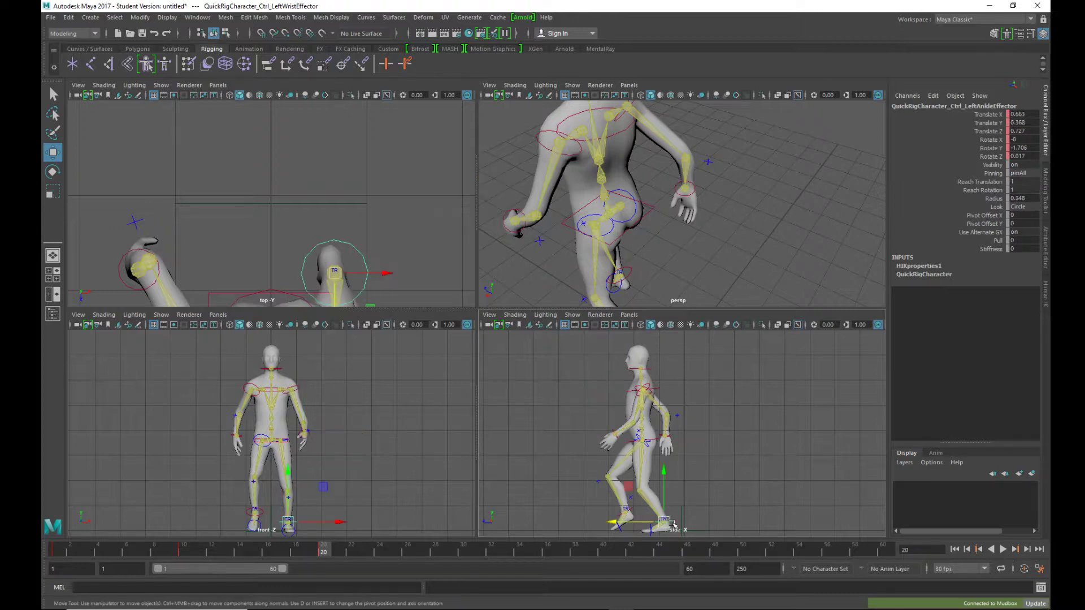
drag(665, 520, 666, 515)
key(e)
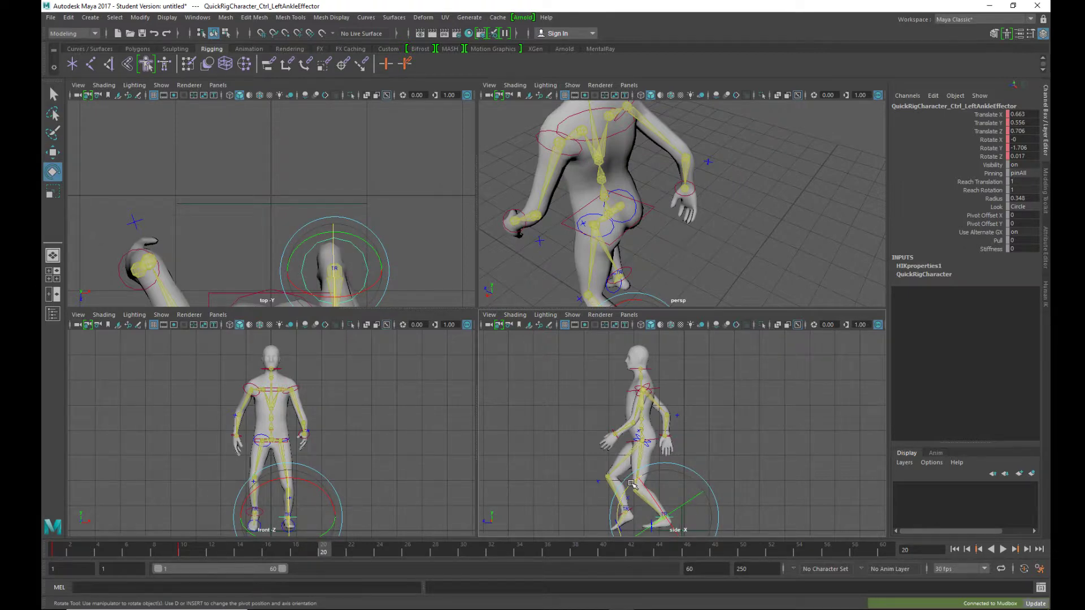
drag(634, 484, 622, 489)
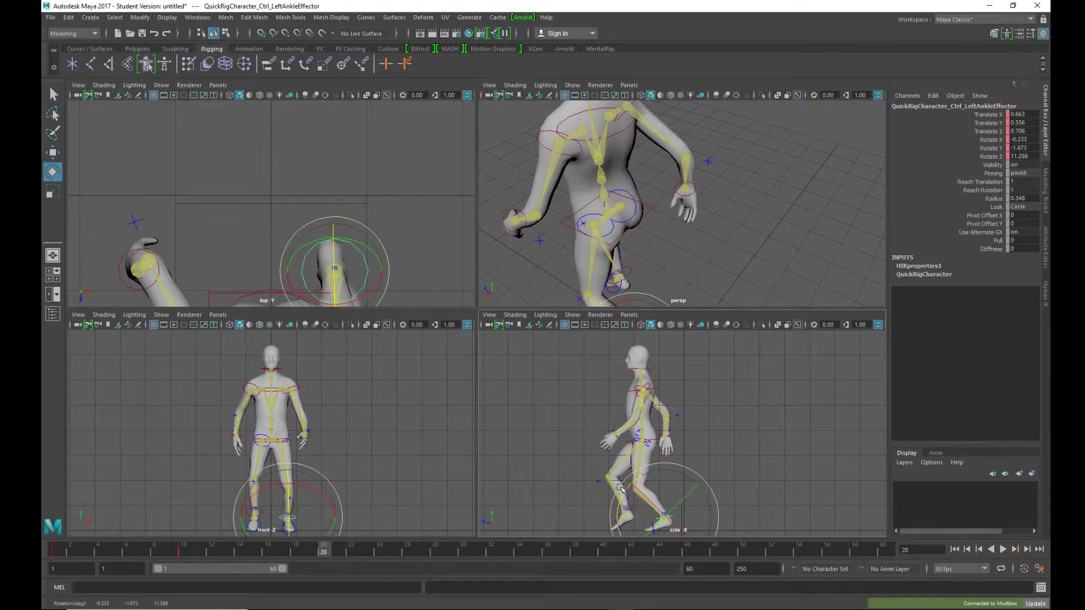
key(w)
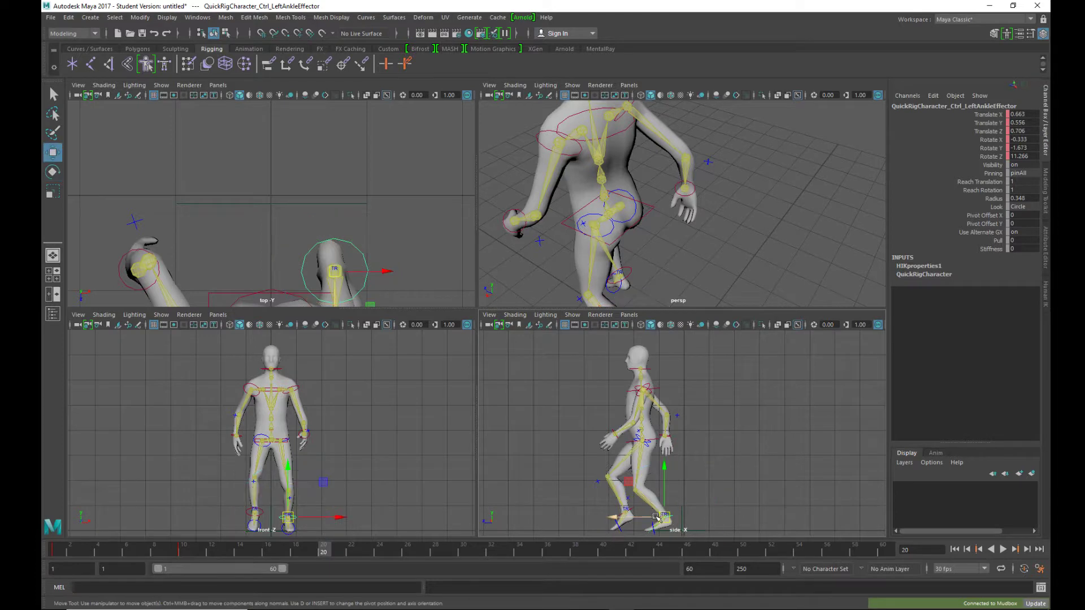
drag(667, 517, 683, 516)
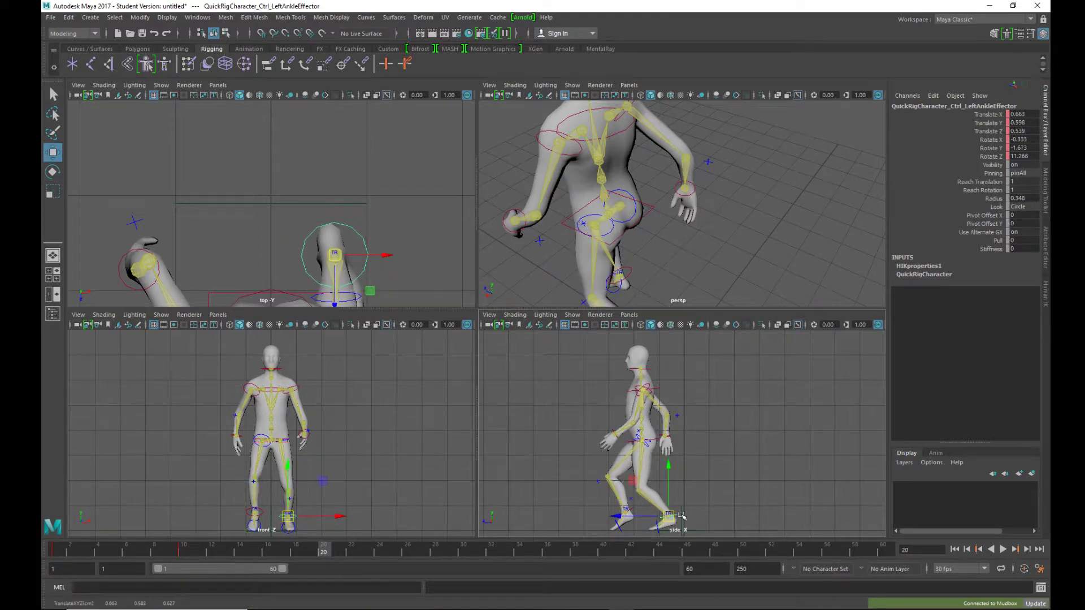
key(ctrl+z)
key(ctrl+z)
key(ctrl+z)
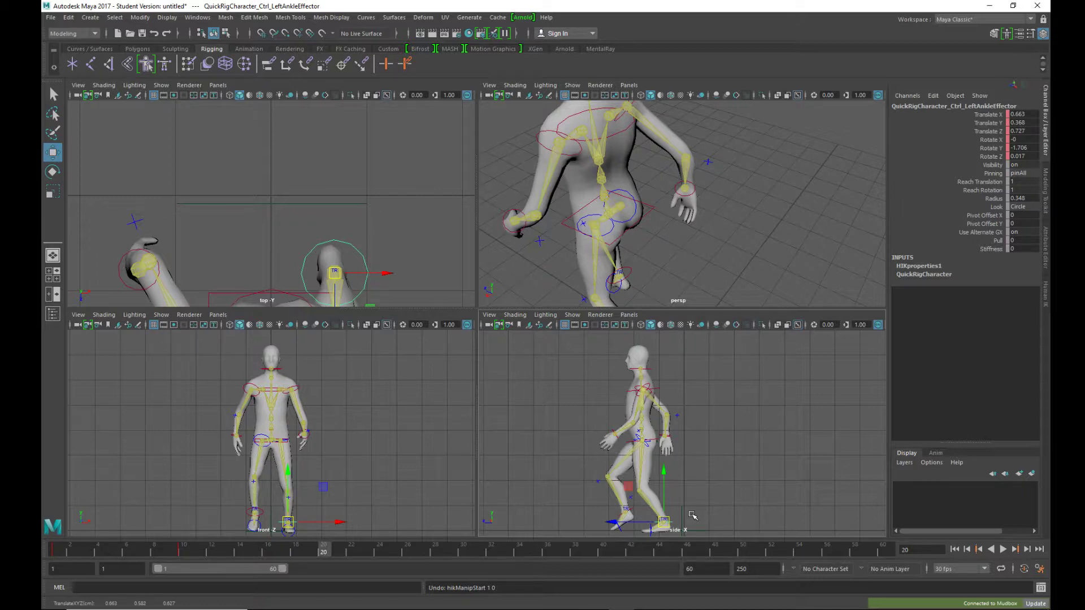
Step: Plant the right foot ahead on its heel at frame 20 and key the left ankle and left wrist controls
click(632, 510)
drag(625, 512, 616, 511)
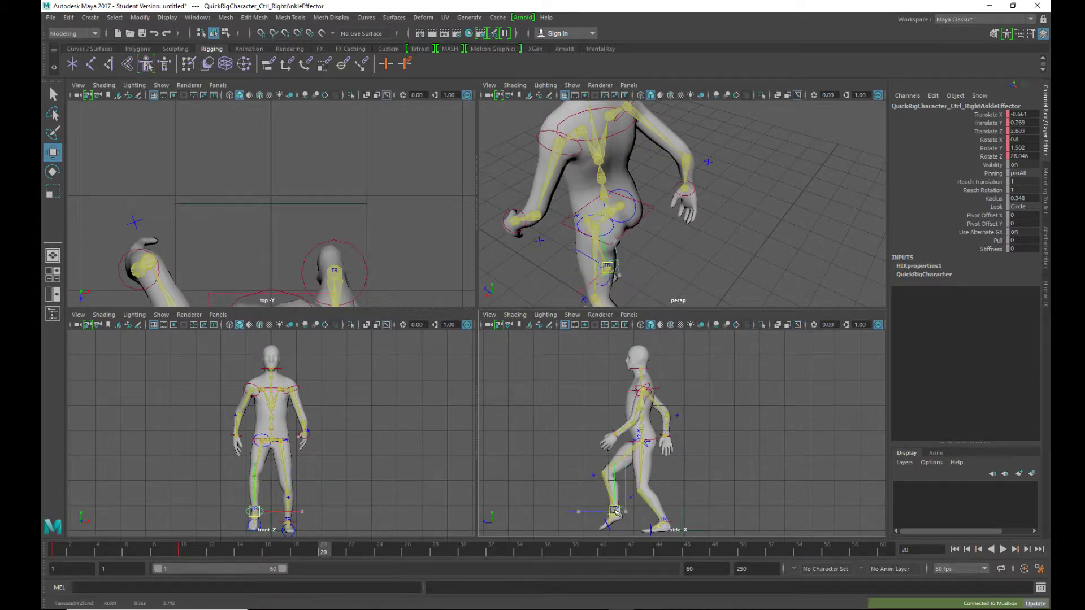
key(ctrl+z)
key(ctrl+z)
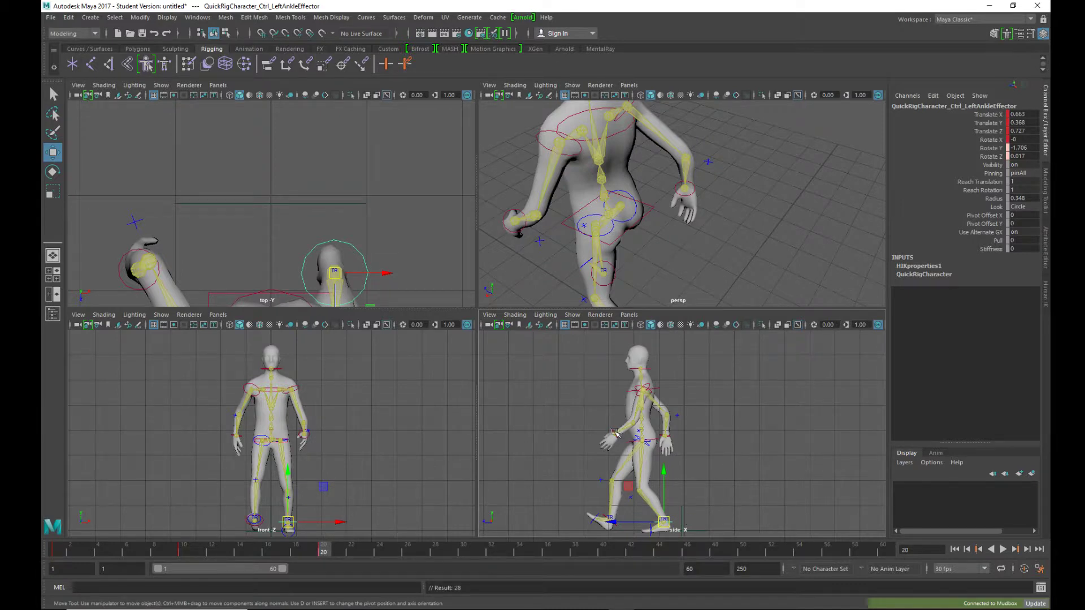
click(615, 433)
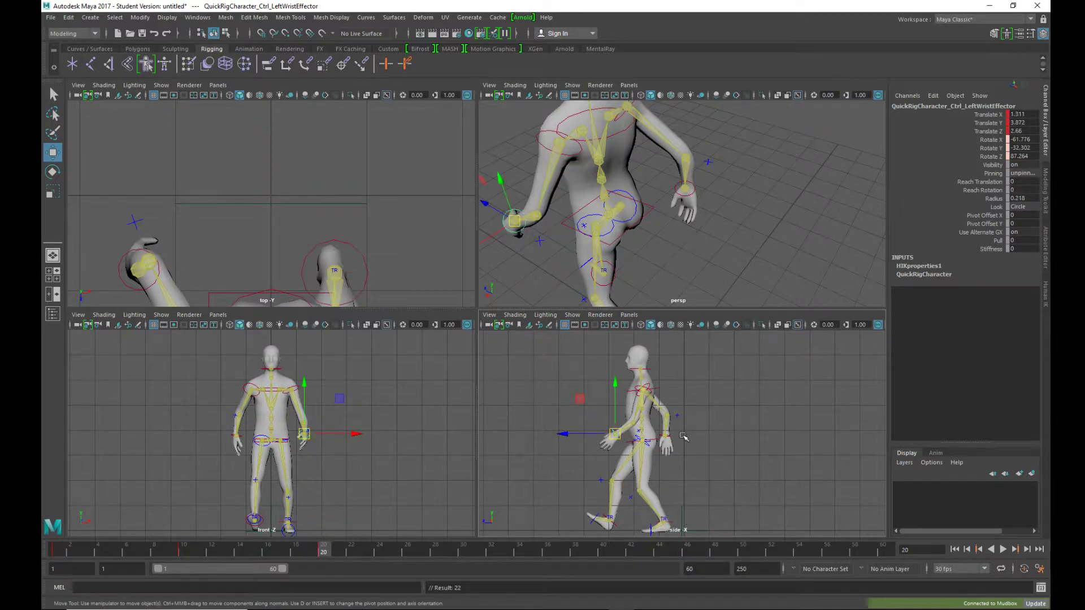
Step: Scrub through the walk, then raise the right ankle control at frame 13 and key it
key(alt+v)
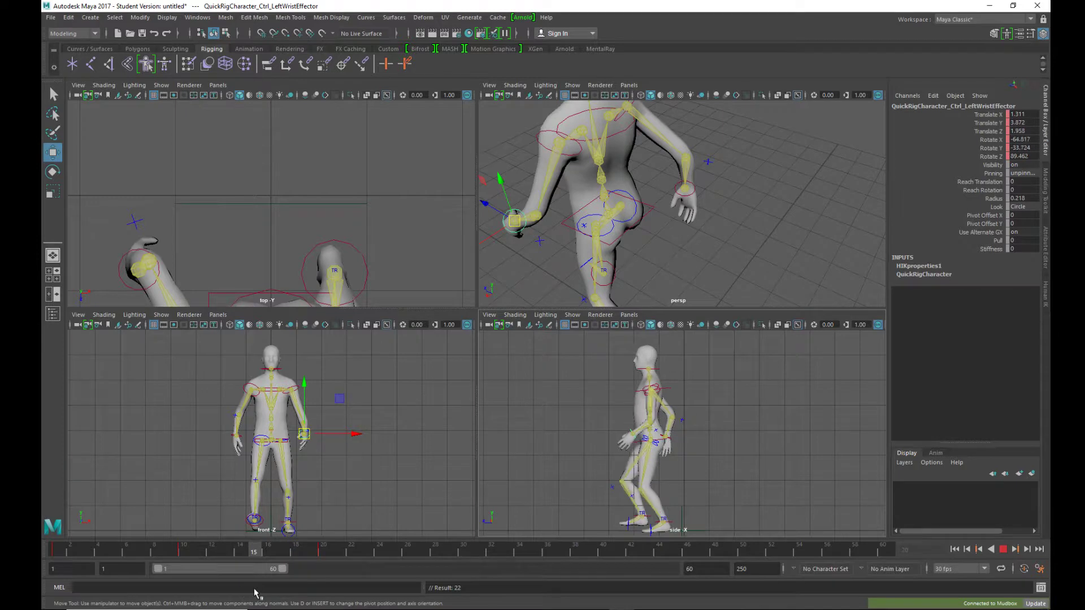
key(alt+v)
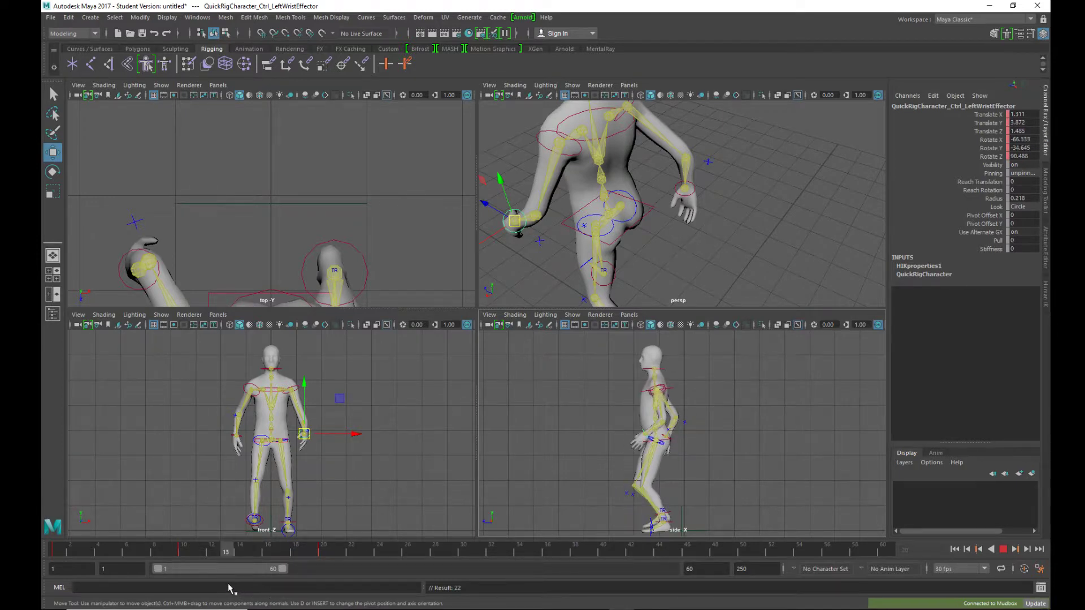
click(666, 511)
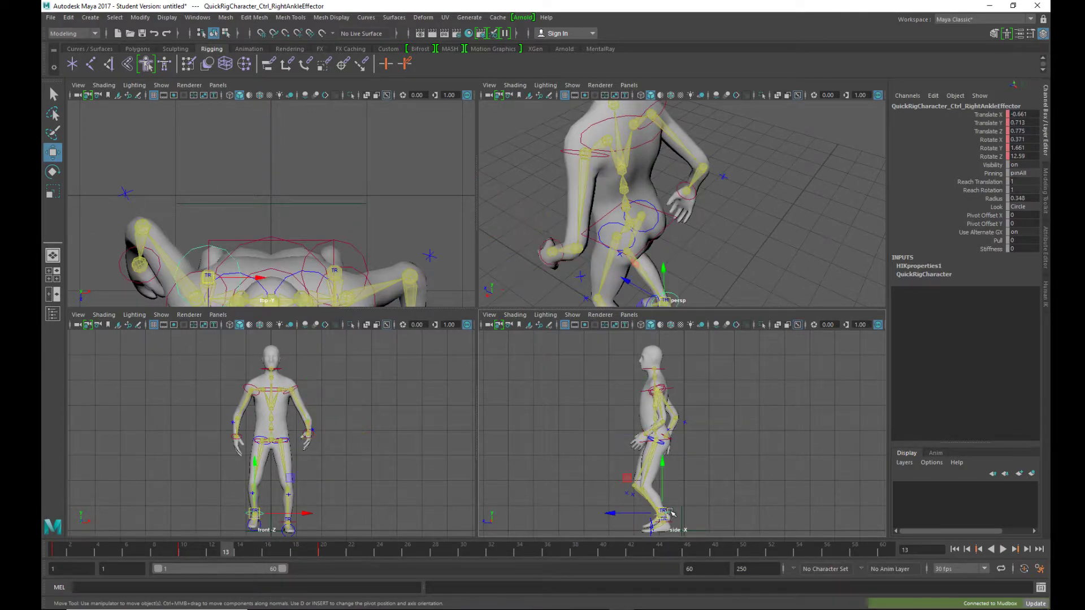
key(e)
mouse_move(259, 557)
mouse_down()
mouse_move(311, 557)
mouse_move(159, 556)
mouse_move(240, 552)
mouse_up()
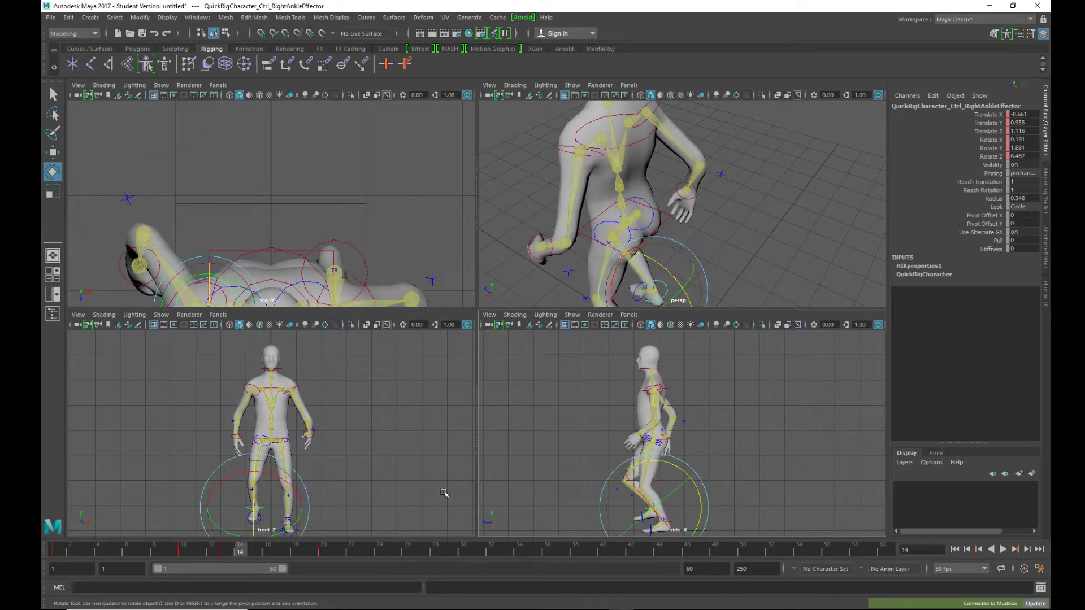
Step: Move the right wrist control farther behind the body and inward toward the hip at frame 20, checking the walk's motion
click(533, 462)
key(alt+v)
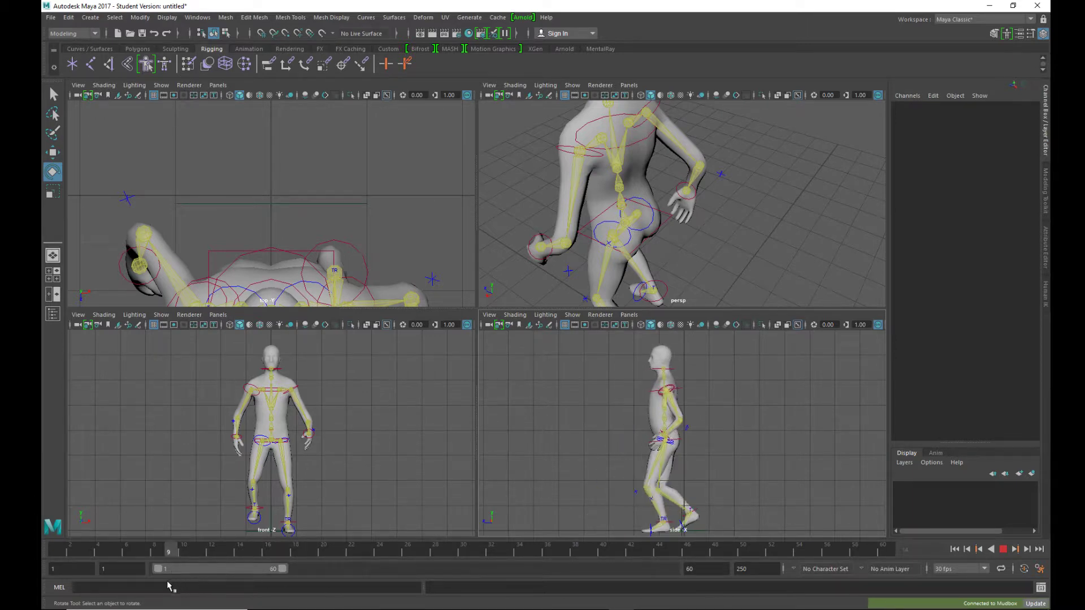
drag(174, 584, 334, 581)
key(Escape)
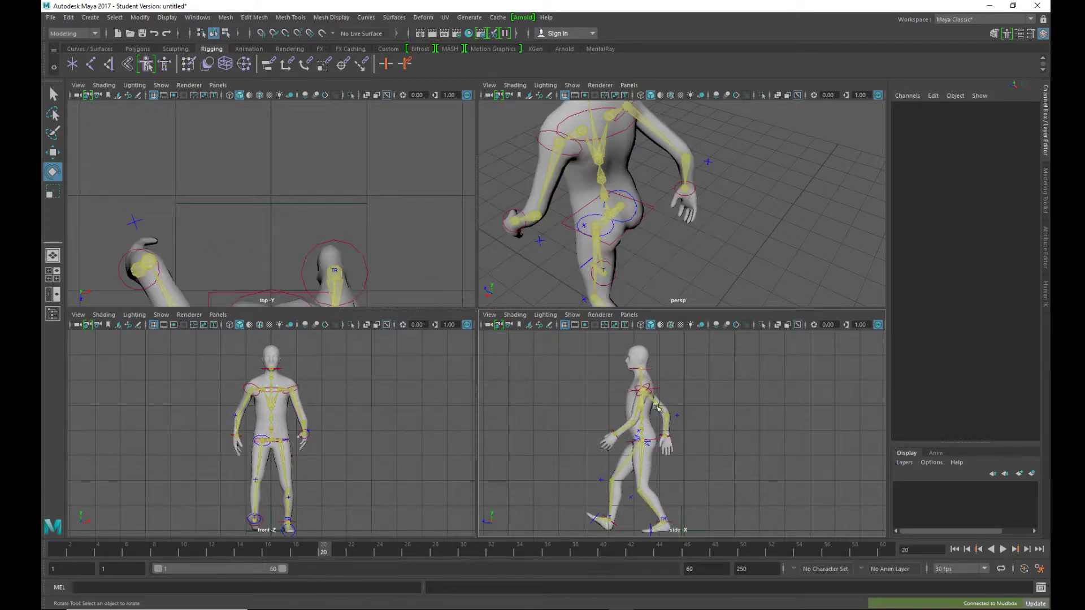
click(672, 439)
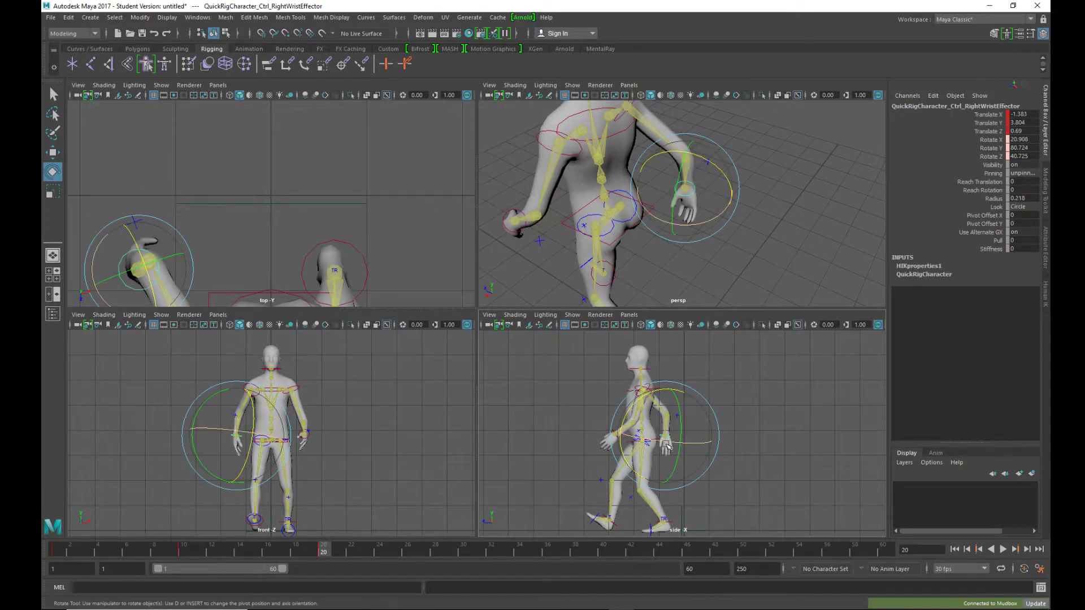
key(w)
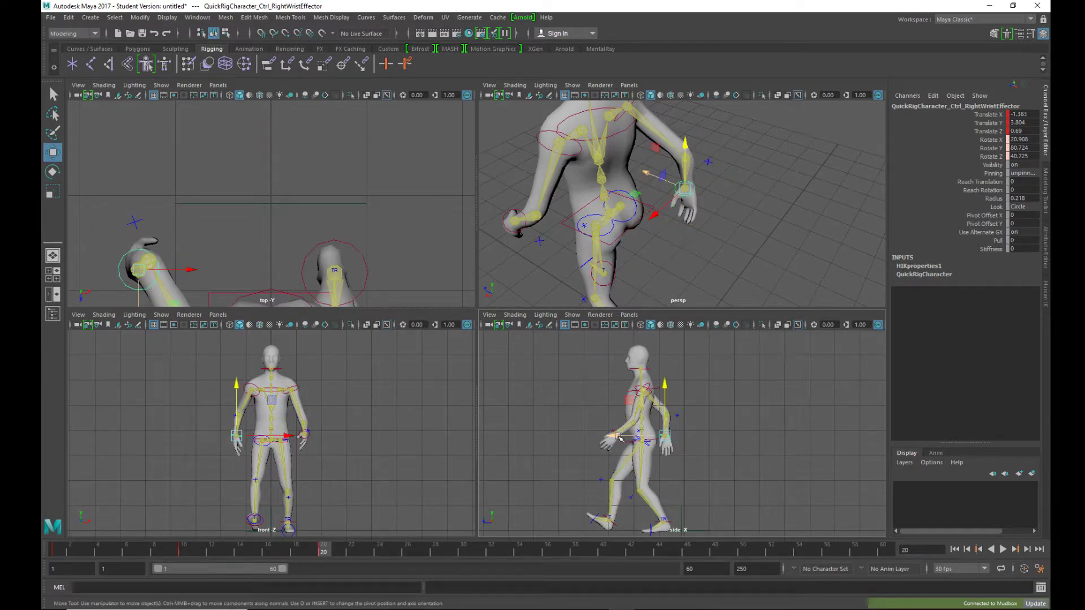
drag(622, 438, 677, 434)
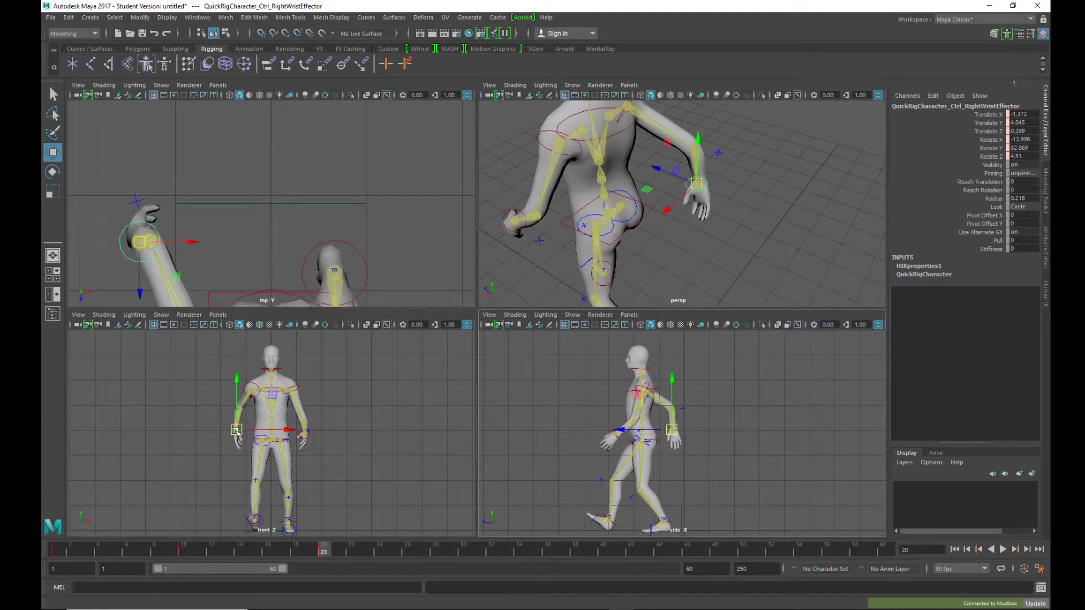
drag(238, 430, 244, 433)
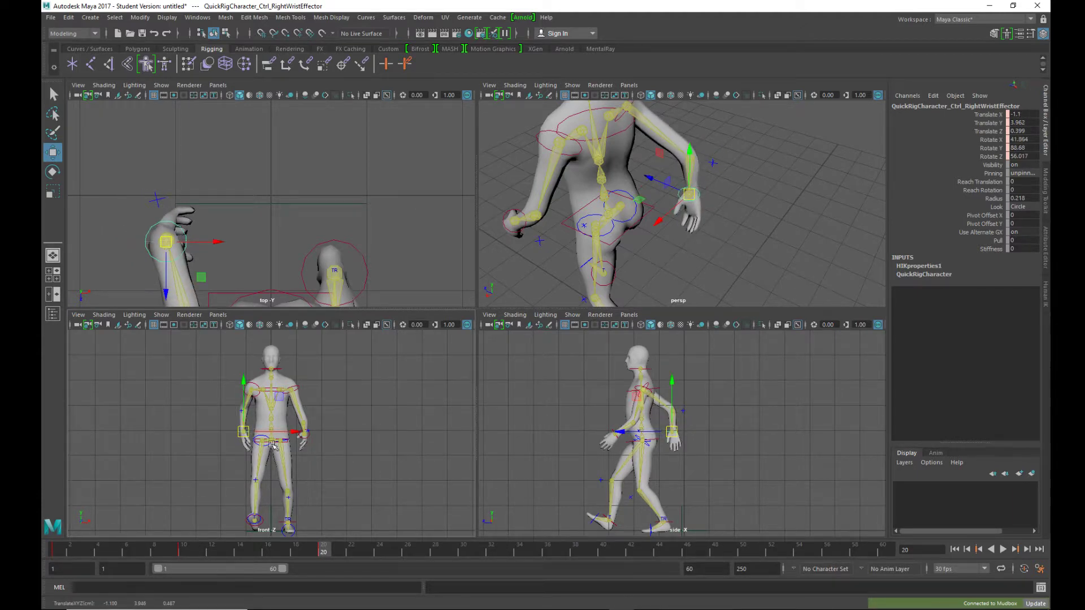
drag(324, 547, 240, 546)
click(752, 453)
mouse_move(239, 545)
mouse_down()
mouse_move(367, 543)
mouse_move(143, 546)
mouse_move(338, 551)
mouse_up()
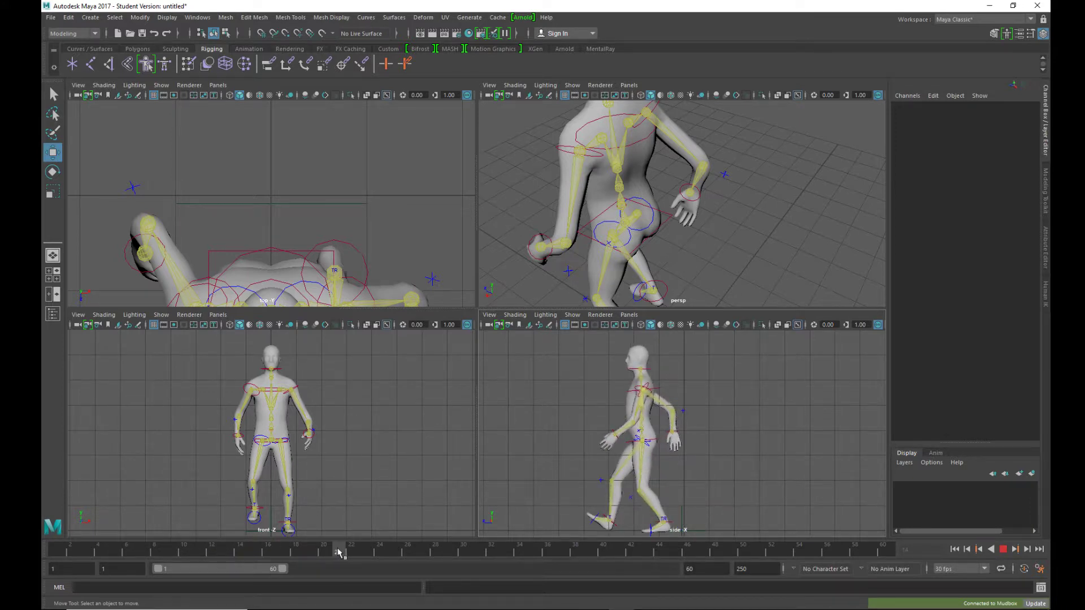
Step: At frame 30, rotate the right ankle control to flatten the front foot and shift the hips control forward to about 3.17 in Translate Z
click(464, 552)
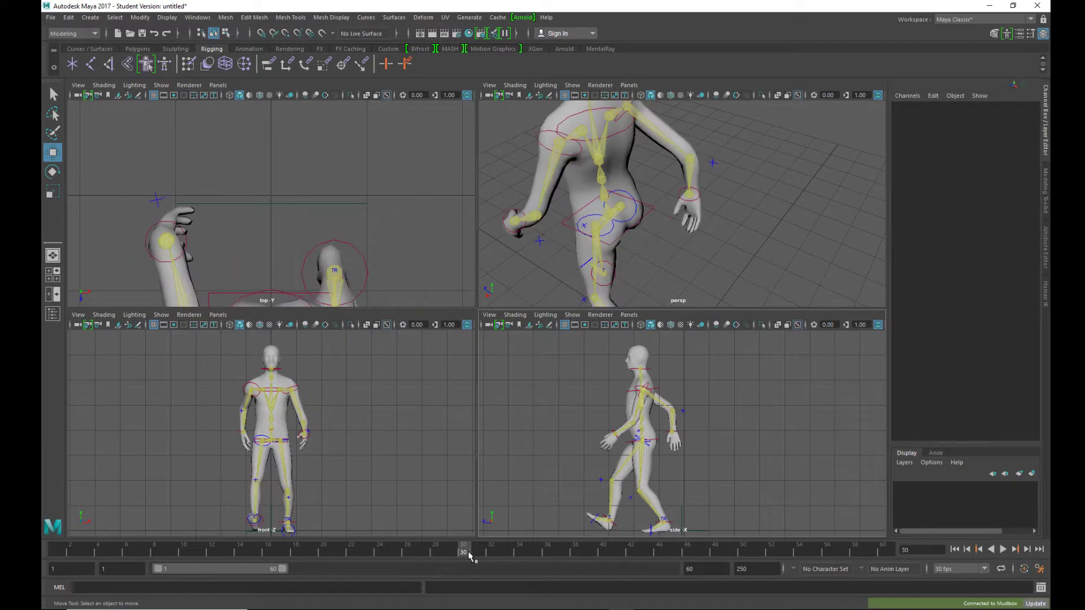
click(616, 524)
key(e)
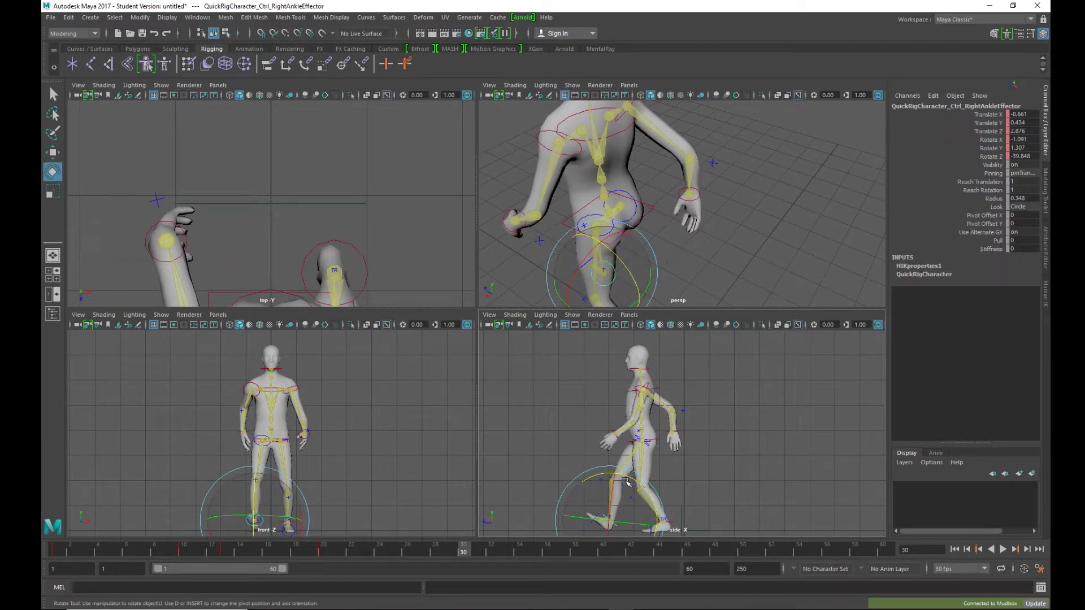
drag(628, 476, 611, 523)
key(w)
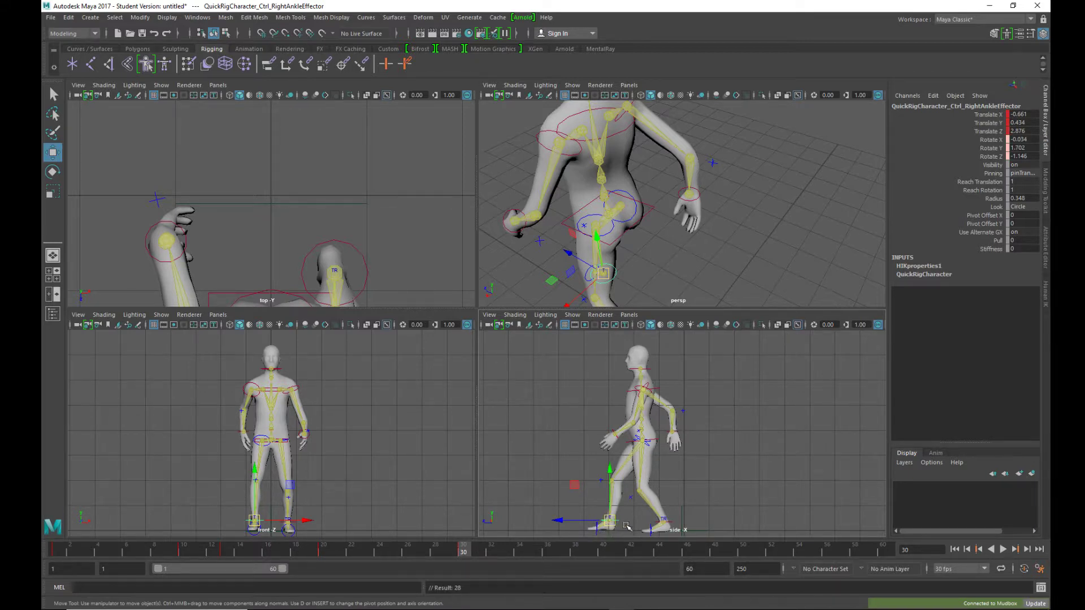
click(654, 440)
drag(592, 441, 552, 441)
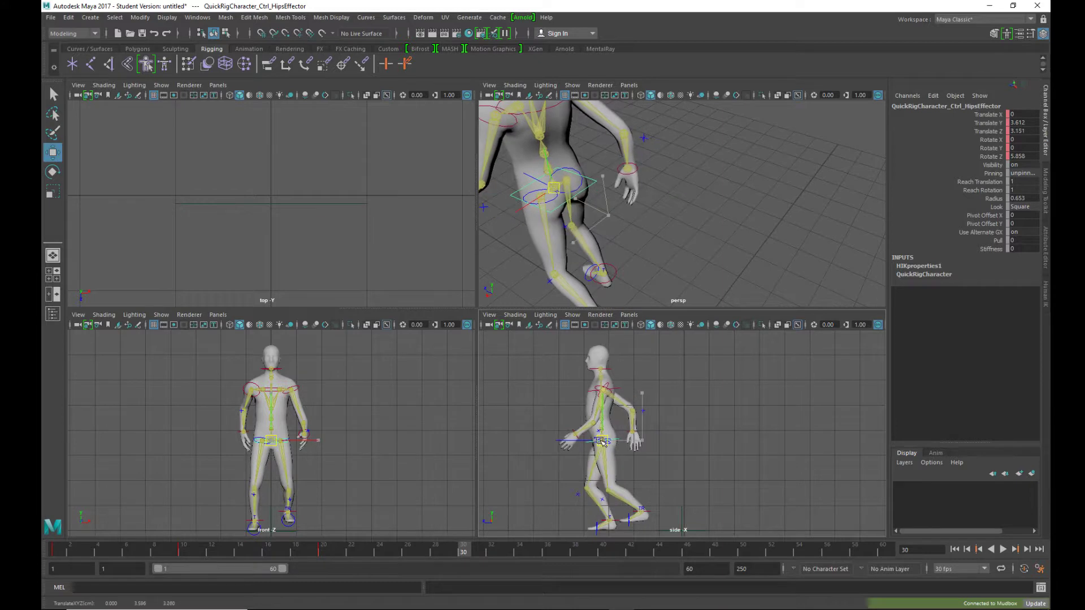
Step: Rotate the left ankle control to about 29.5 degrees in Z at frame 30, lifting the rear heel
click(650, 512)
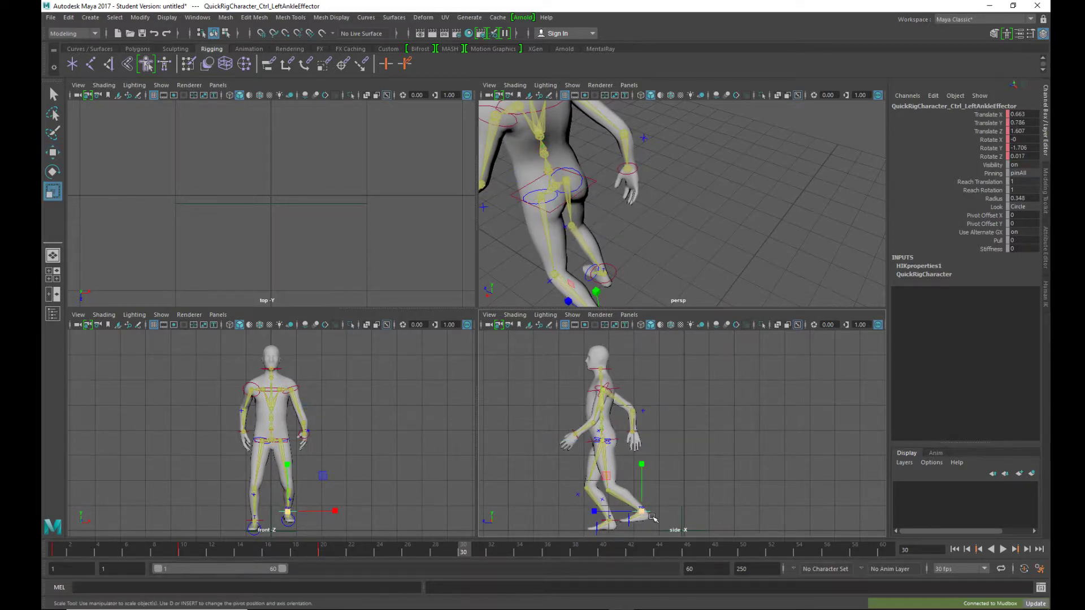
key(e)
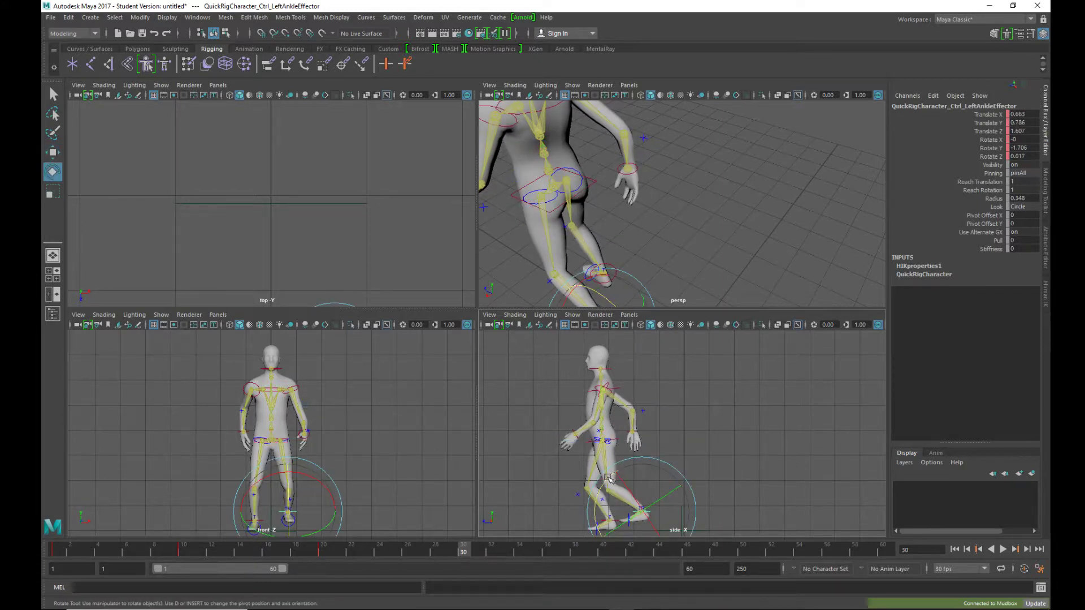
key(w)
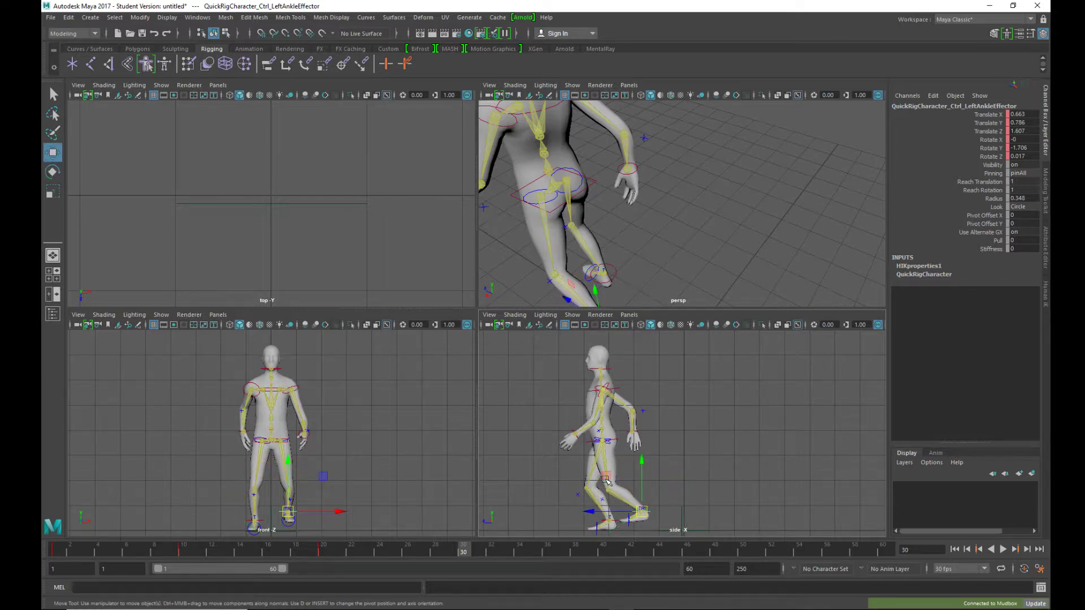
key(e)
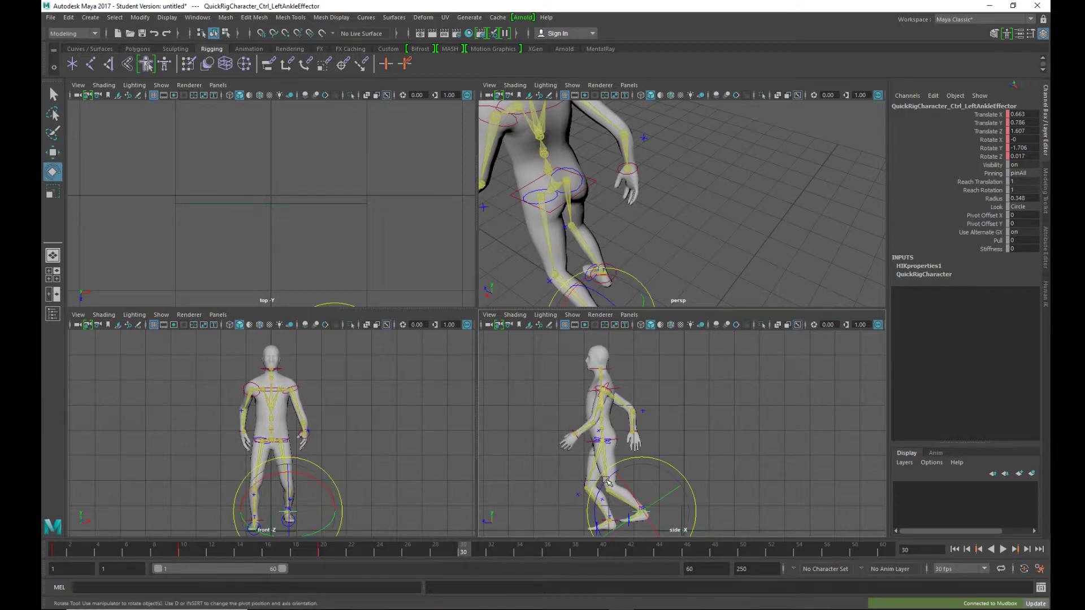
drag(609, 478, 573, 491)
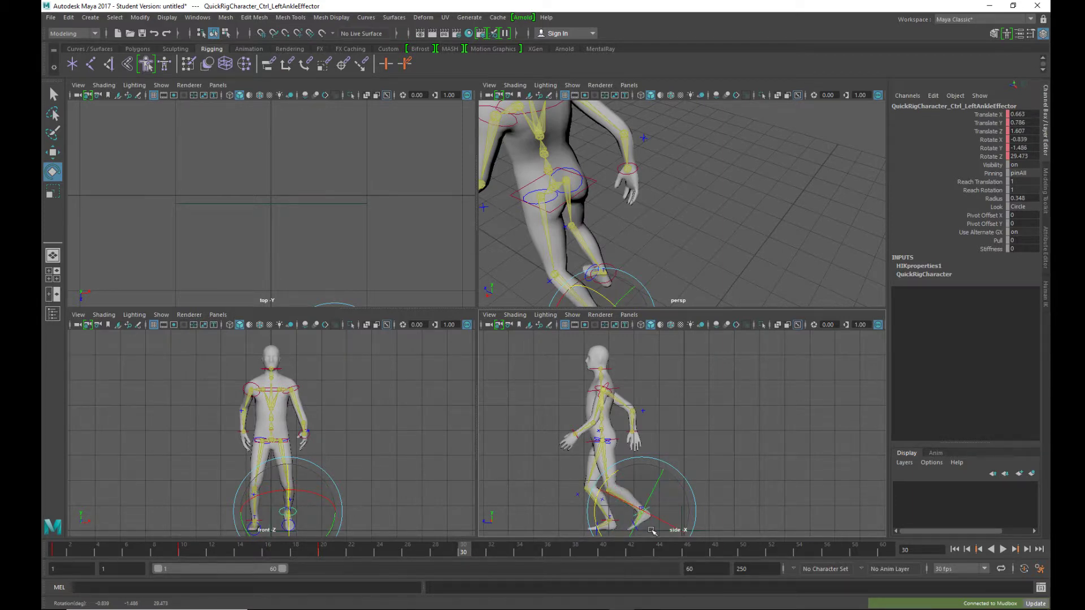
scroll(647, 529, up, 2)
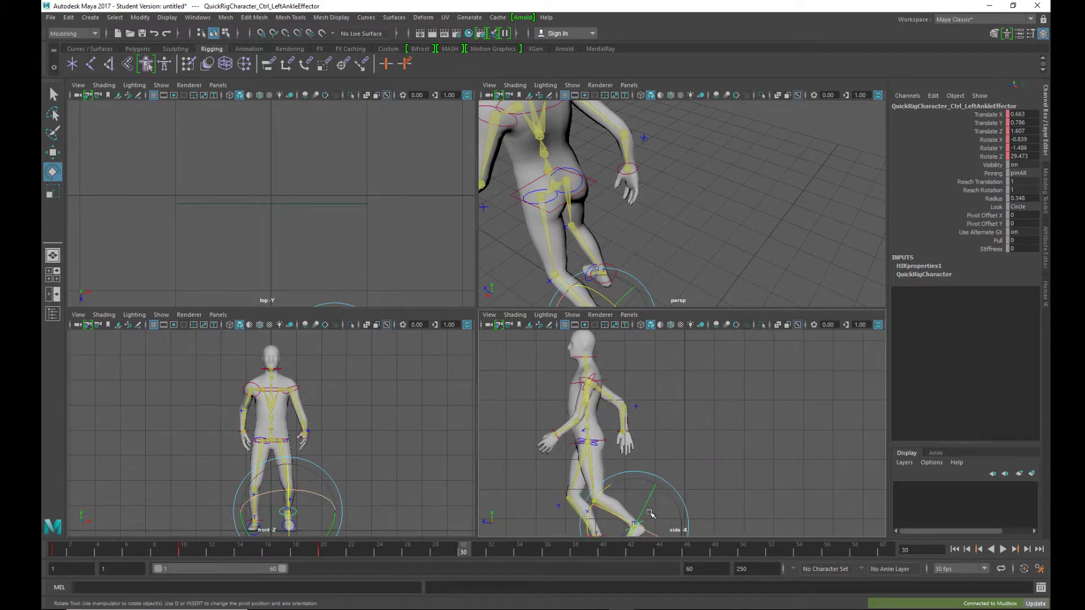
alt+middle_drag(647, 529, 674, 450)
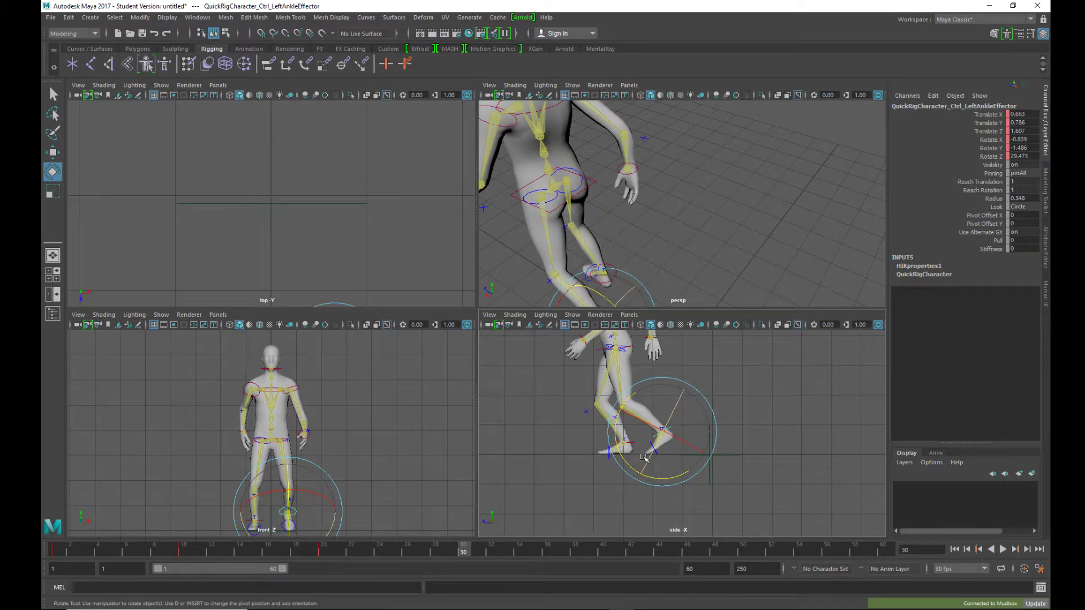
Step: Bend the left toes by rotating the left foot control to about -30 degrees in Z at frame 30
click(664, 454)
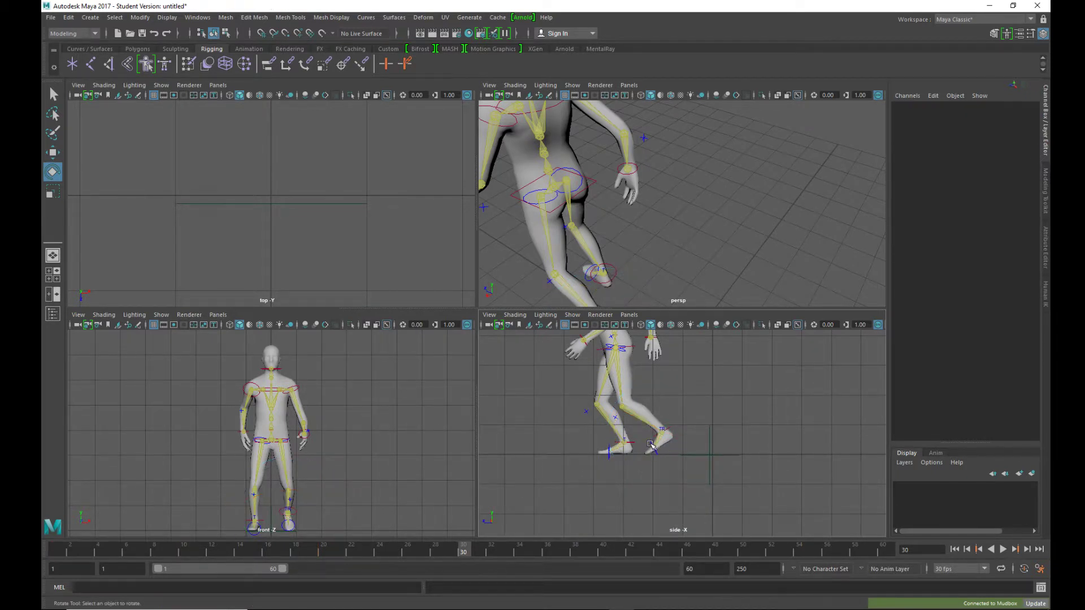
click(651, 446)
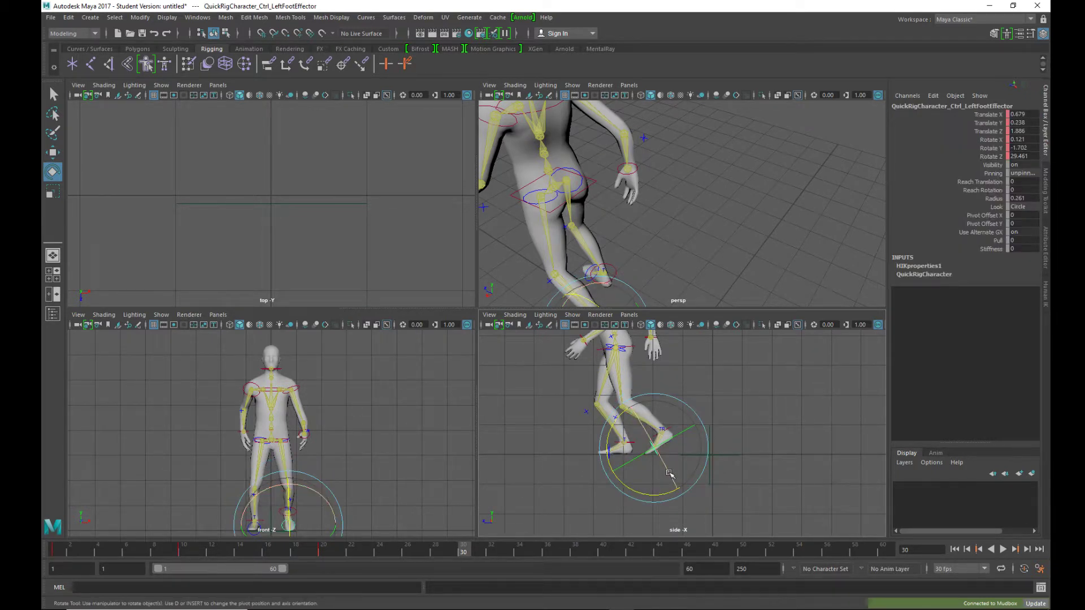
drag(619, 418, 662, 408)
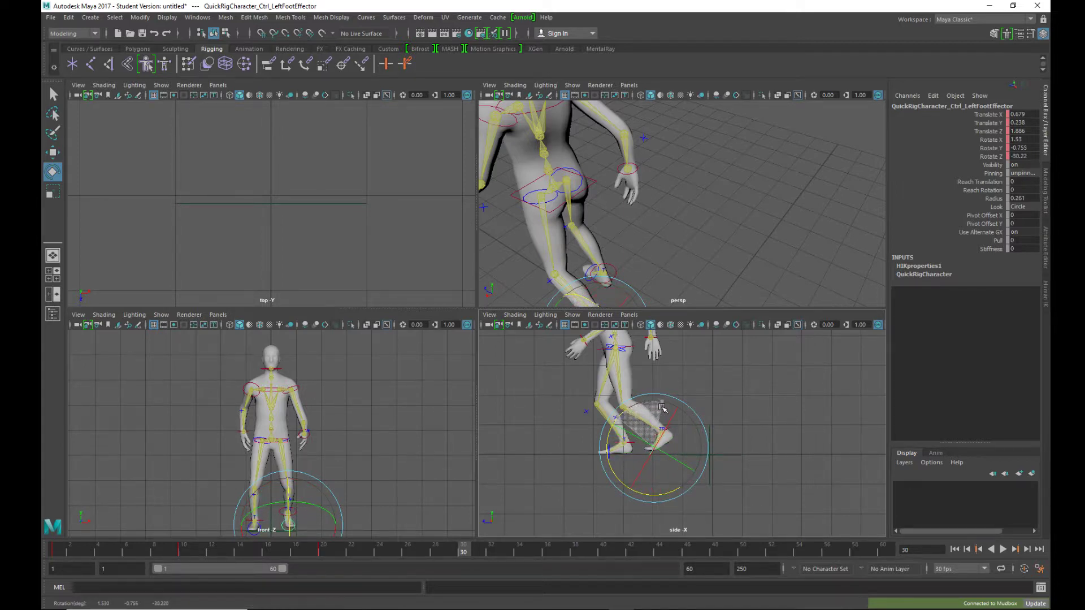
click(761, 430)
click(655, 455)
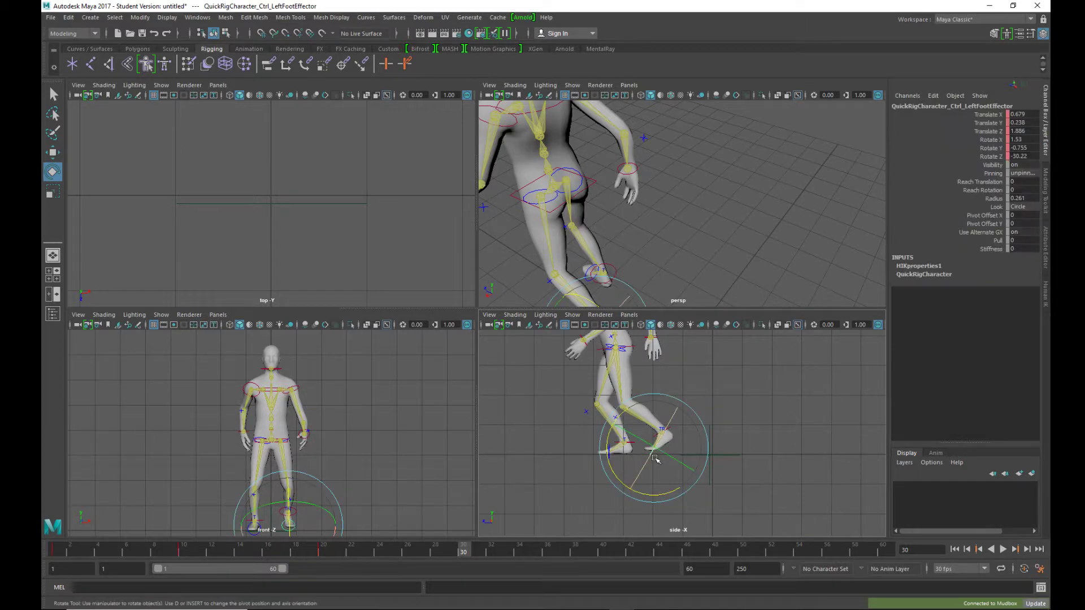
click(743, 420)
Step: Lower the left ankle control to about 0.63 in Translate Y at frame 30, then key it and the hips control
click(669, 429)
key(w)
drag(662, 380, 663, 386)
scroll(633, 481, up, 7)
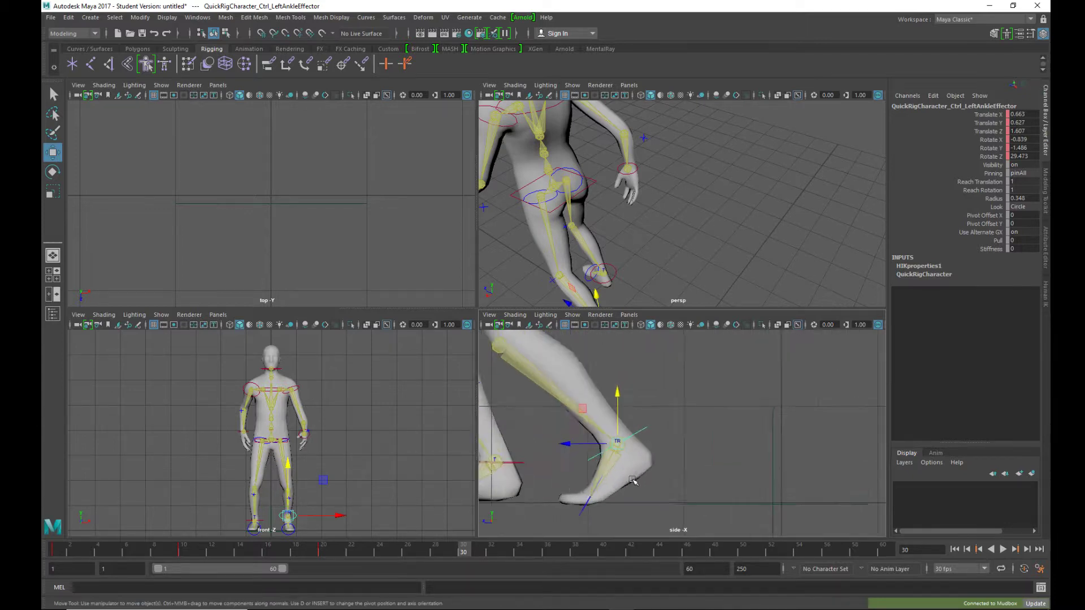
scroll(633, 480, down, 1)
scroll(582, 497, down, 5)
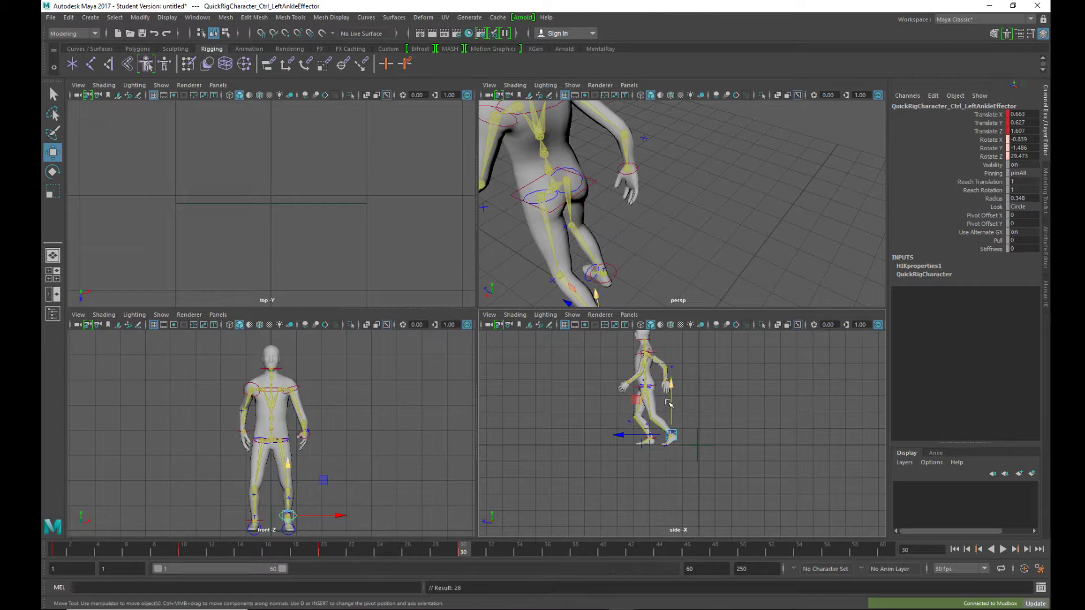
click(657, 387)
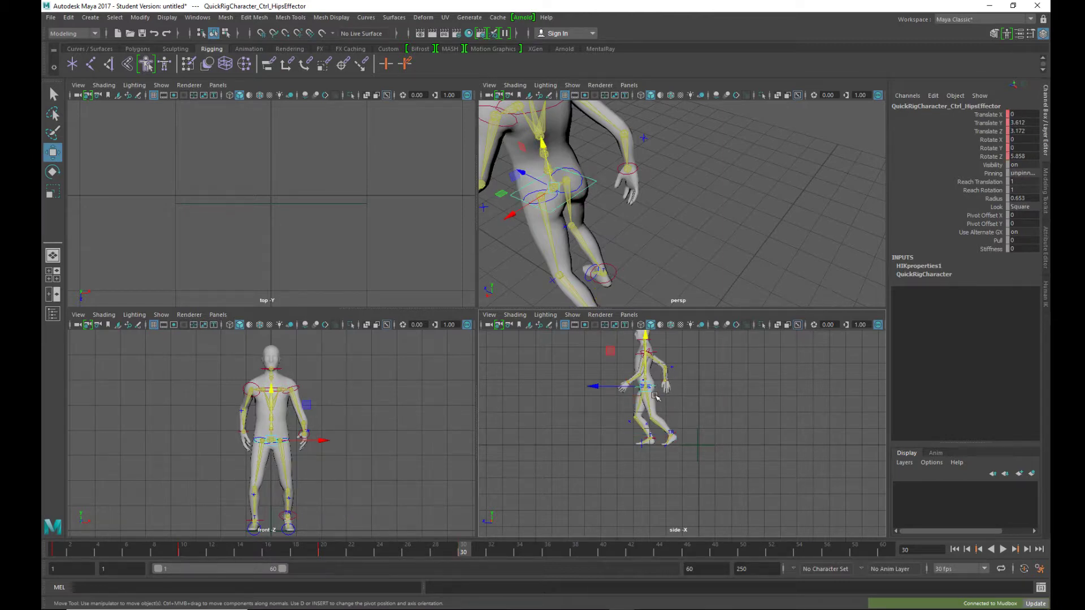
key(s)
Step: Pull the left wrist control back and bring the right wrist control forward to the hips at frame 30, keying both
click(626, 382)
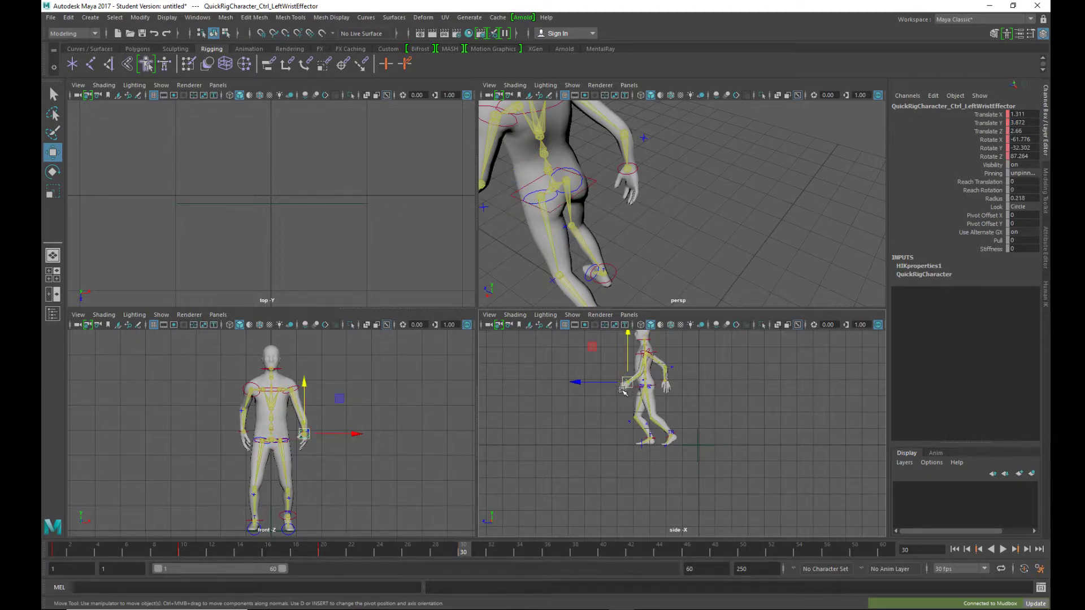
drag(576, 389, 590, 390)
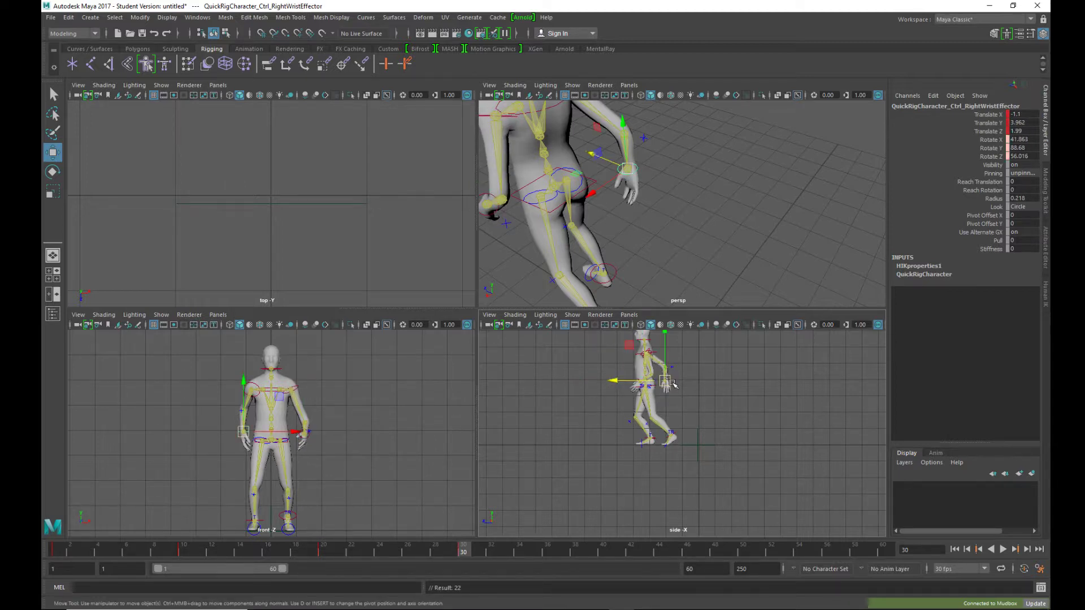
click(648, 383)
drag(650, 383, 649, 383)
key(s)
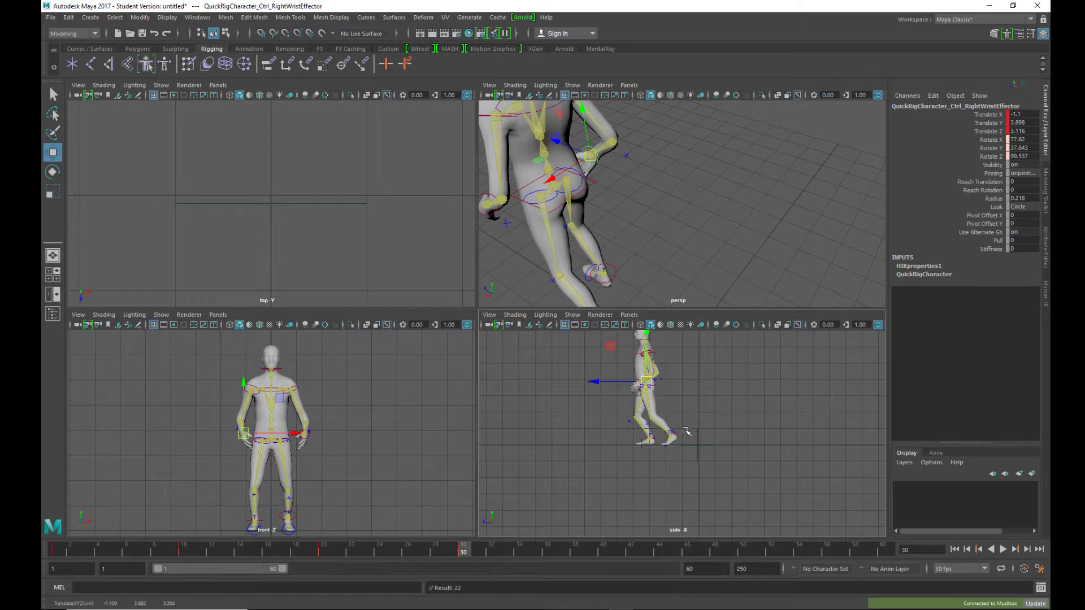
Step: Enlarge the side view around the body and key the hips control's rotation at frame 30
scroll(668, 444, up, 5)
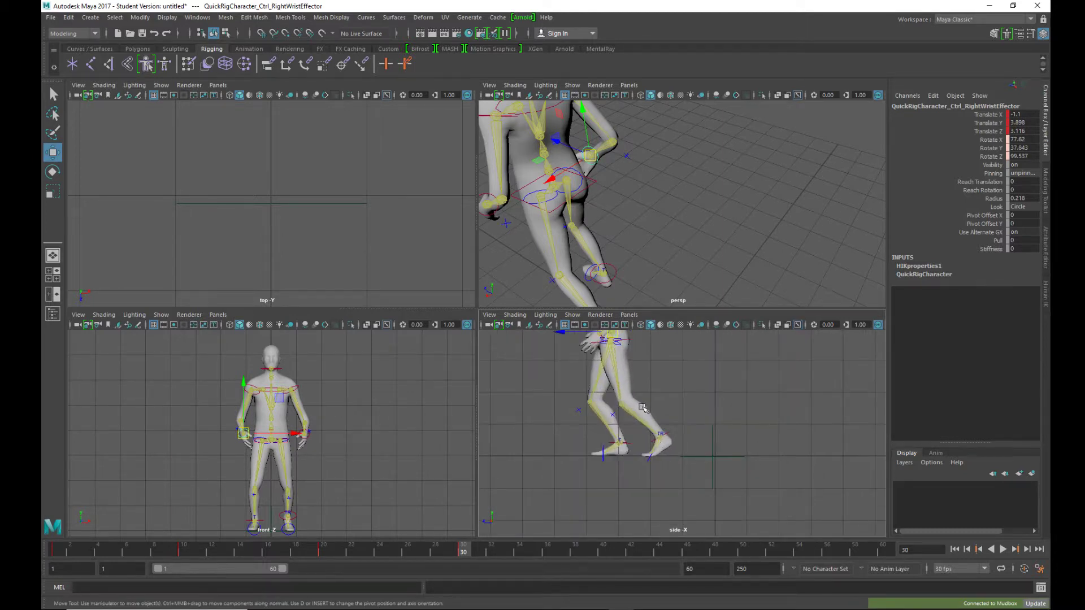
key(space)
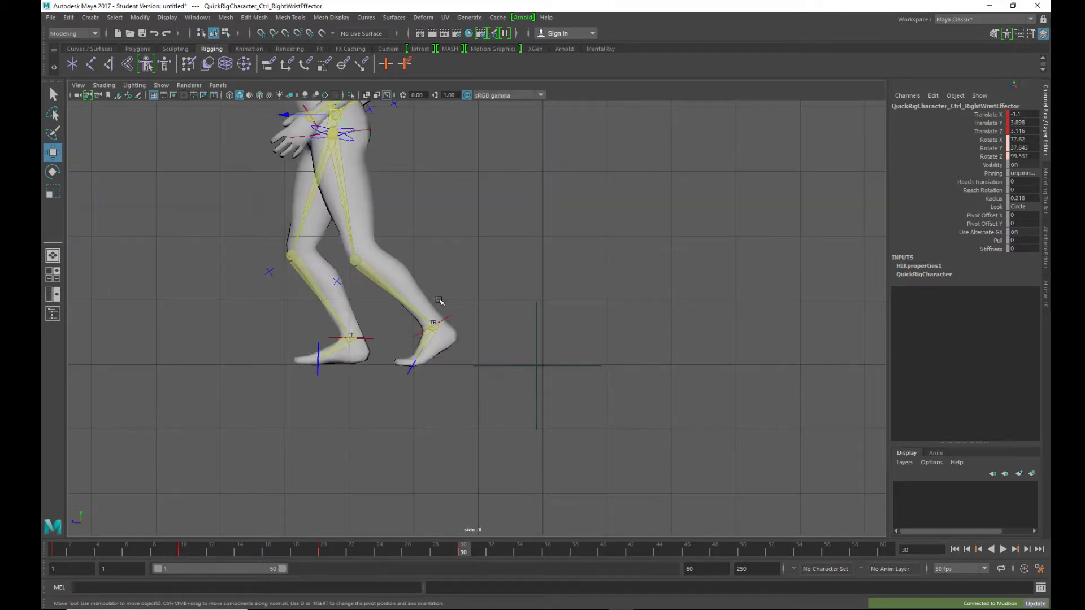
alt+middle_drag(438, 300, 585, 457)
click(507, 335)
key(e)
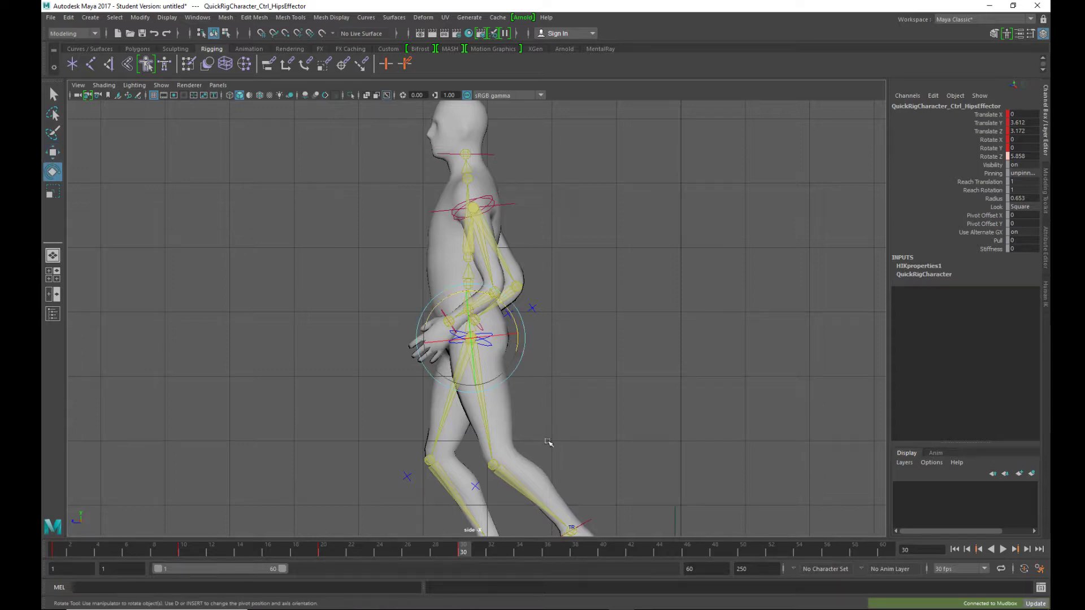
key(s)
Step: Return to frame 20, adjust the hips control's forward tilt to about 6.7 degrees in Rotate Z, and key it
drag(462, 551, 323, 552)
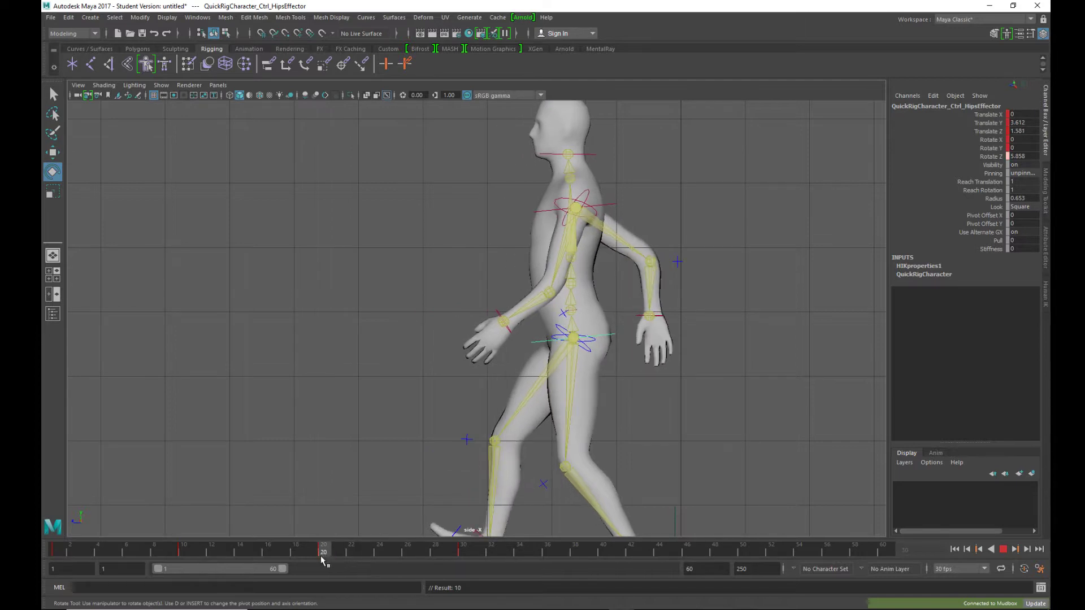
drag(556, 298, 559, 295)
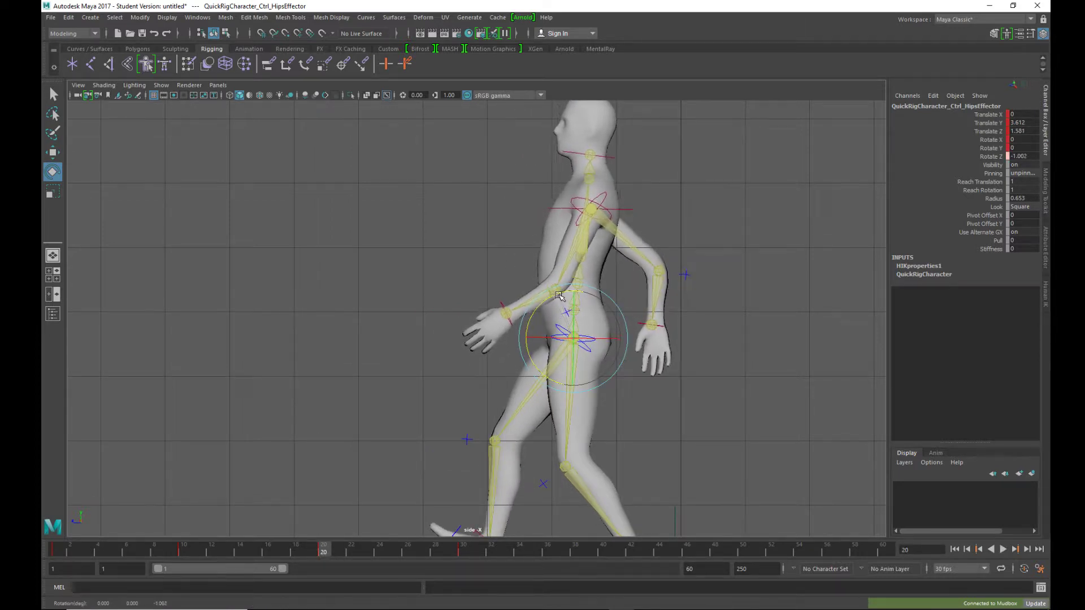
key(s)
mouse_move(324, 551)
mouse_down()
mouse_move(353, 551)
mouse_move(325, 551)
mouse_up()
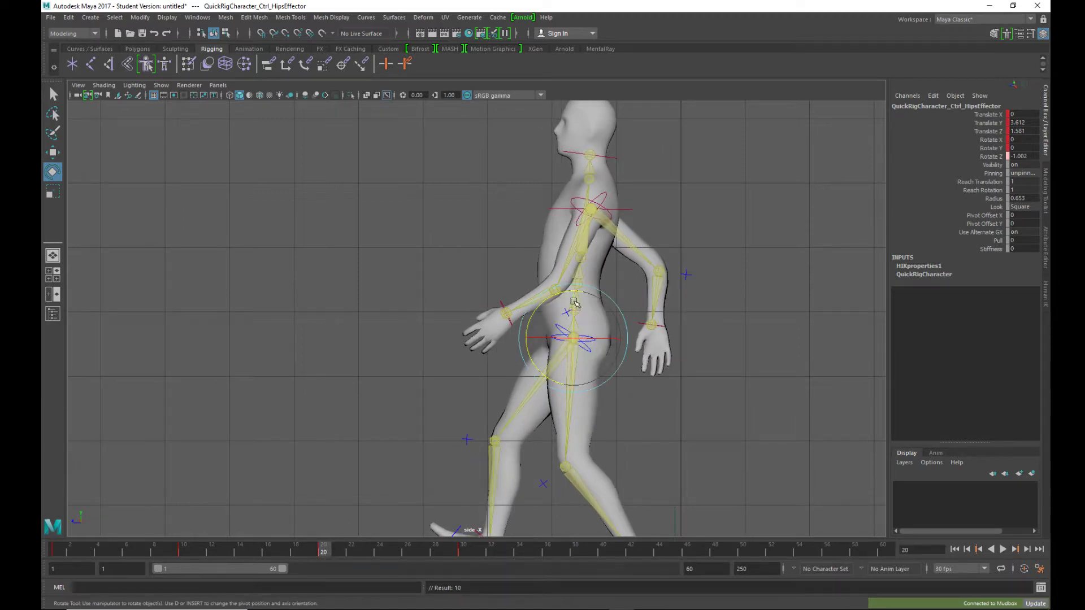
drag(573, 300, 561, 292)
key(s)
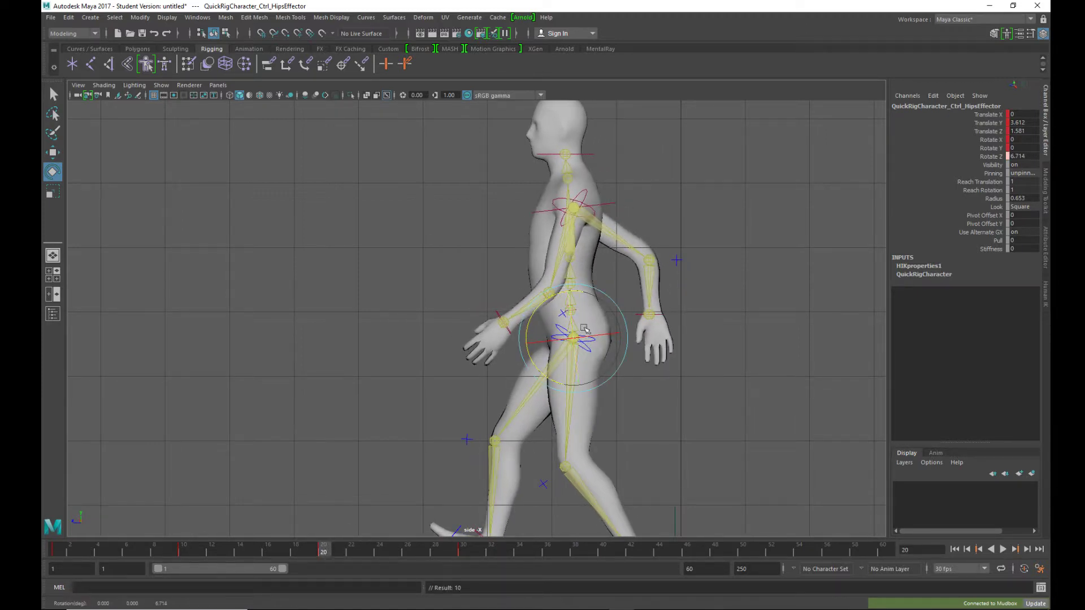
Step: At frame 30, straighten the hips control to about 0.06 in Rotate Z and key it
key(alt+v)
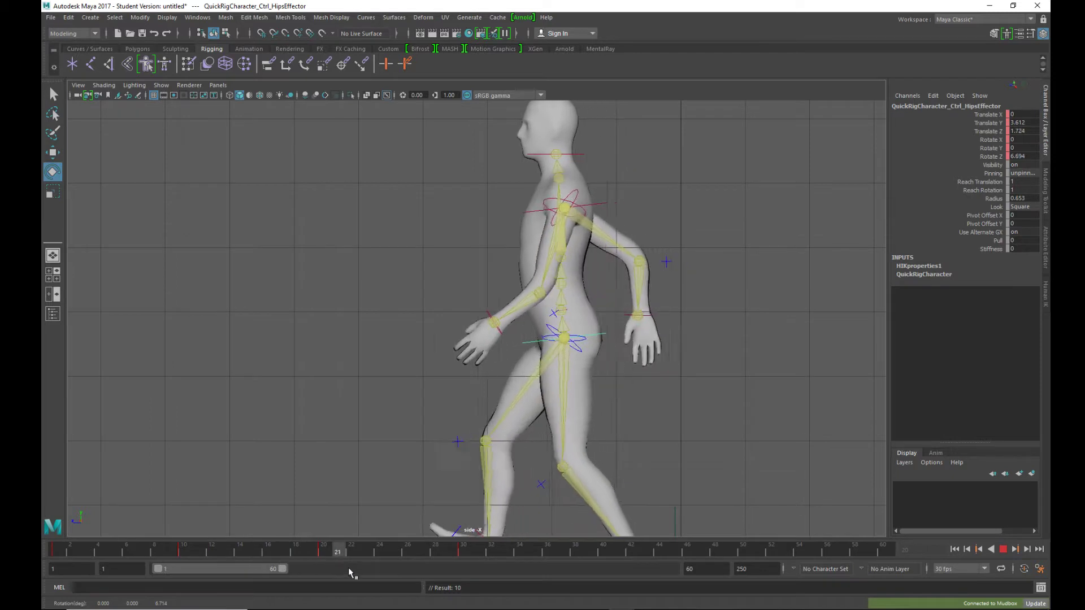
key(alt+v)
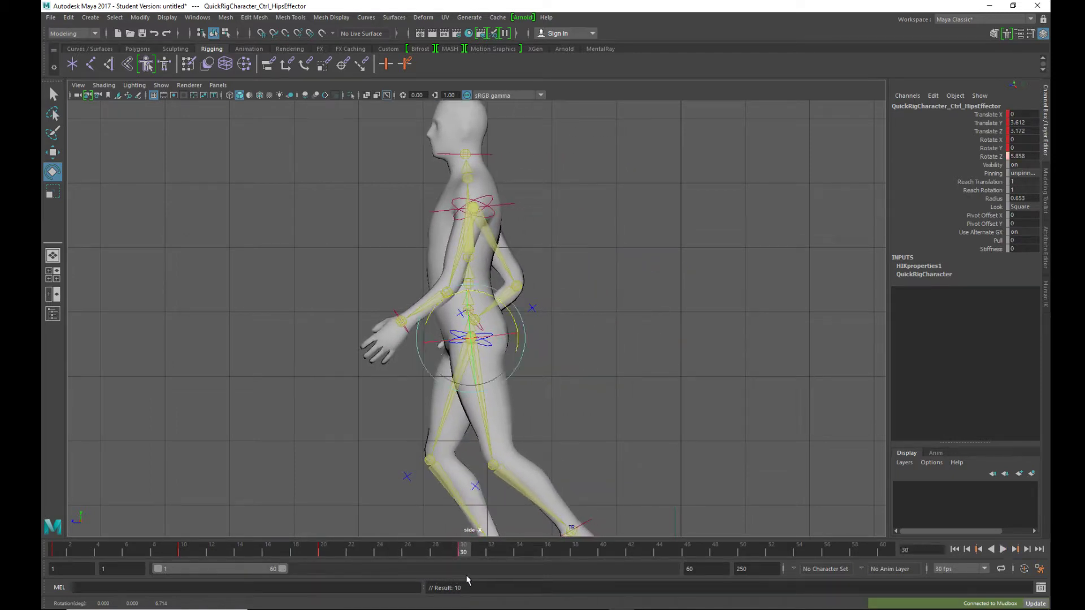
drag(503, 306, 507, 308)
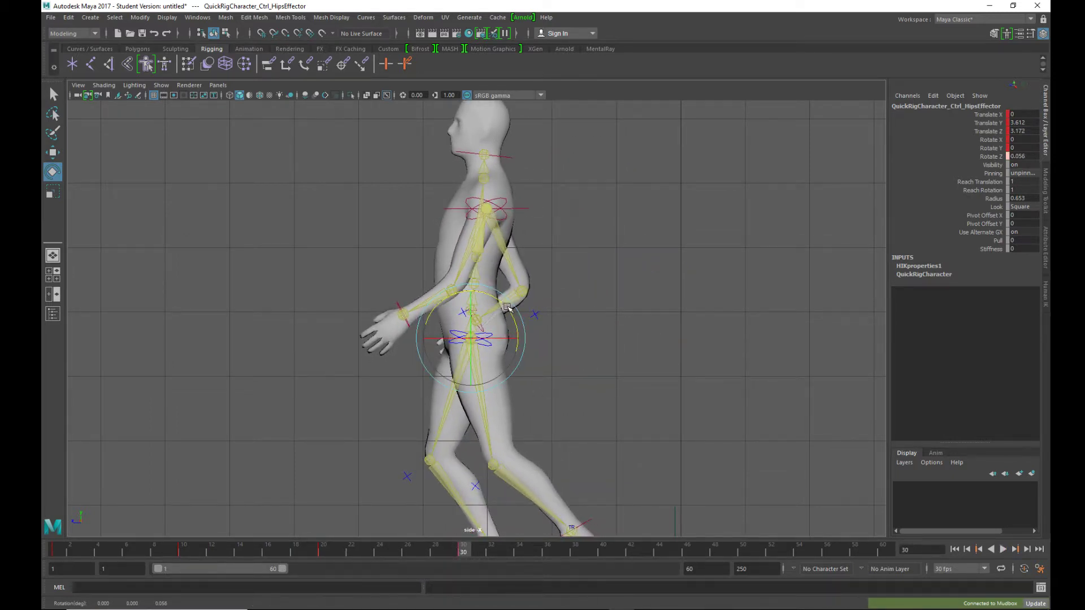
key(s)
Step: Play and scrub the stride around frames 26 to 33 in the full-body side view, examining the hips and feet
key(alt+v)
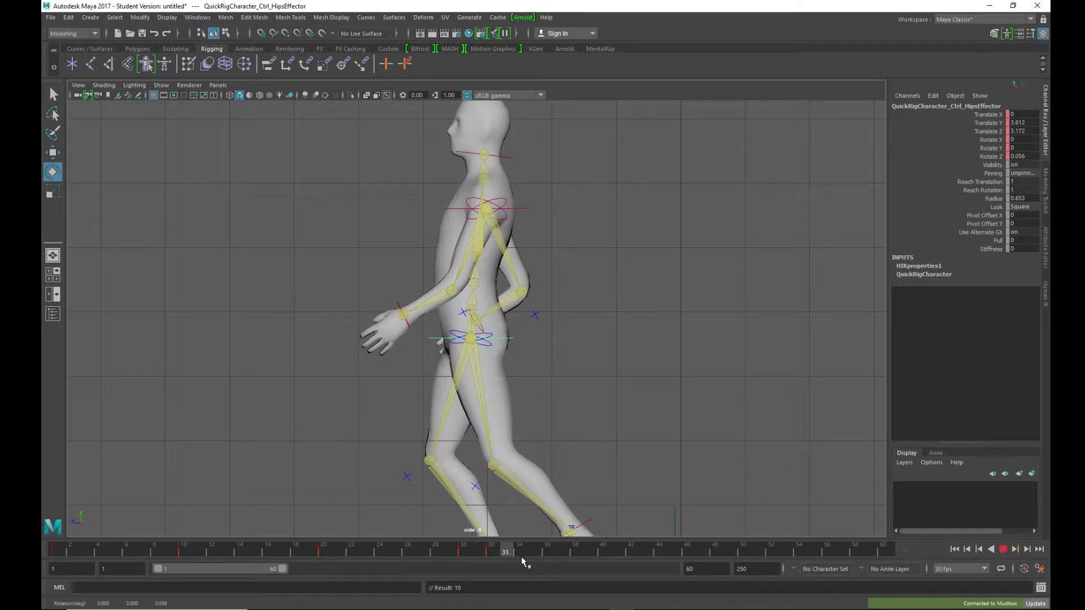
key(alt+v)
drag(479, 549, 462, 552)
scroll(564, 487, down, 5)
scroll(519, 493, up, 3)
scroll(520, 493, up, 1)
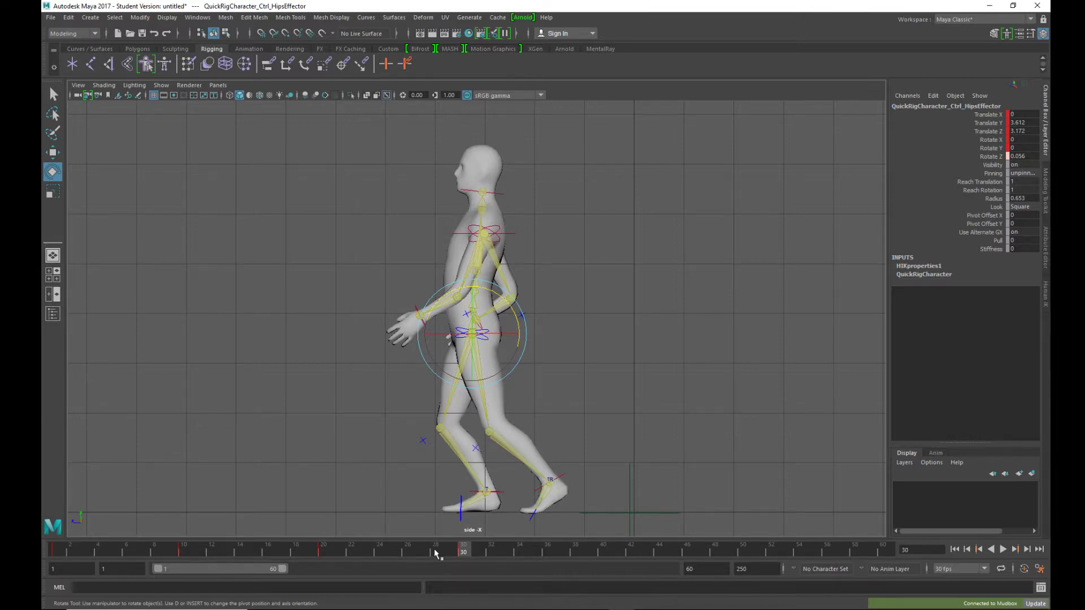
drag(435, 550, 450, 585)
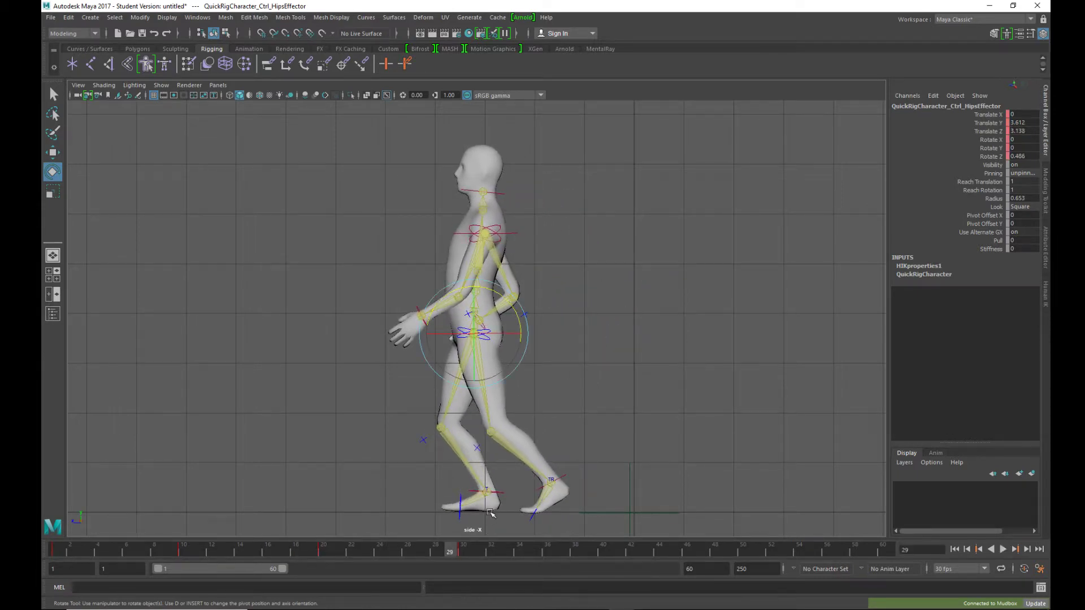
key(alt+v)
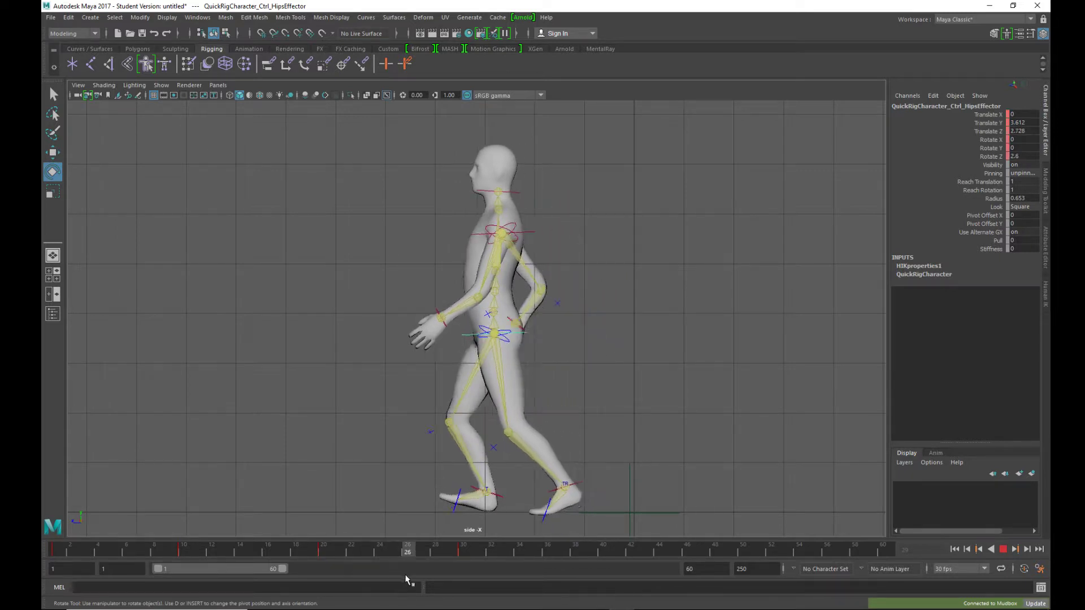
key(alt+v)
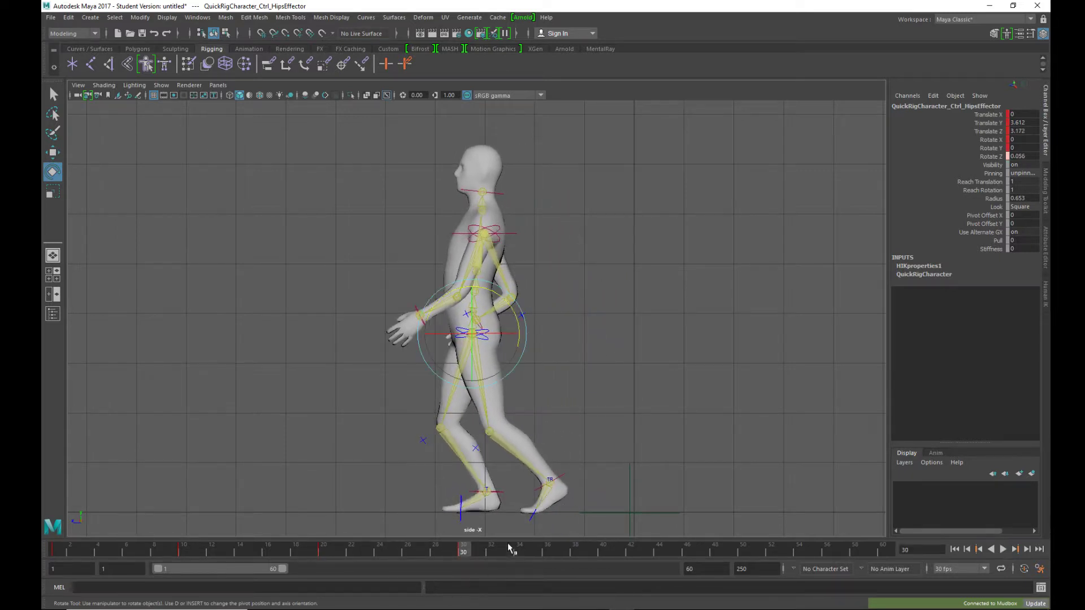
Step: At frame 30, lift the left ankle control to about 1.17 in Translate Y and 2.16 in Translate Z, key it, and play the stride
click(564, 477)
key(w)
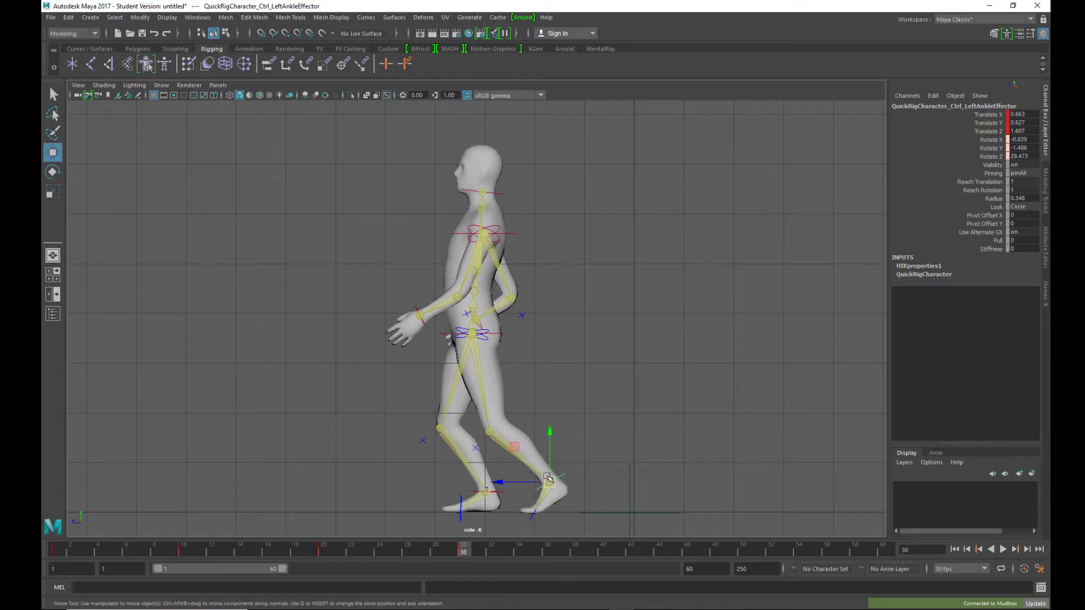
drag(548, 479, 522, 455)
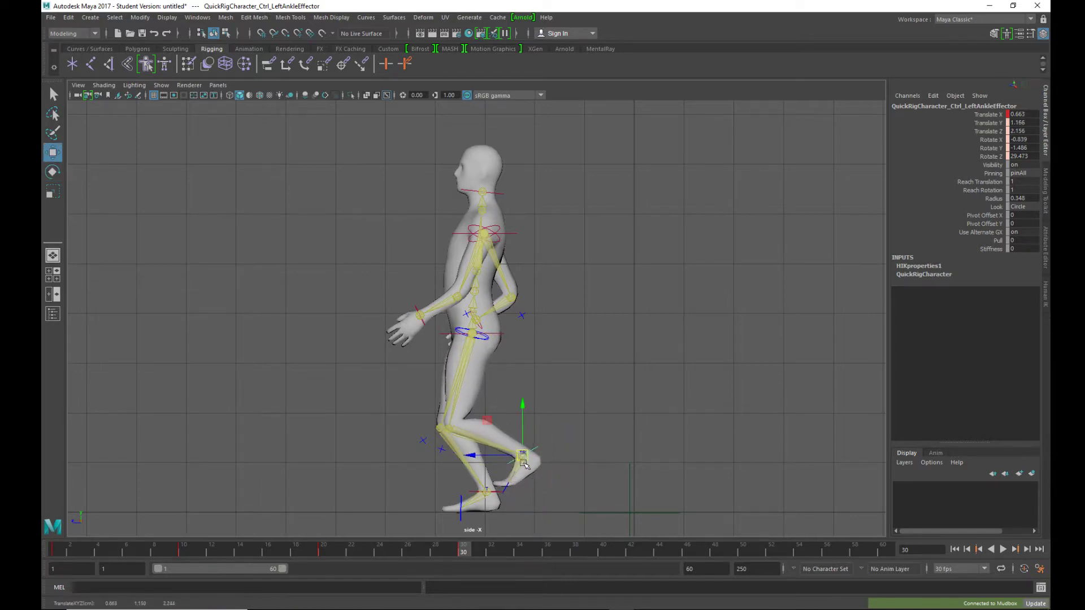
key(alt+v)
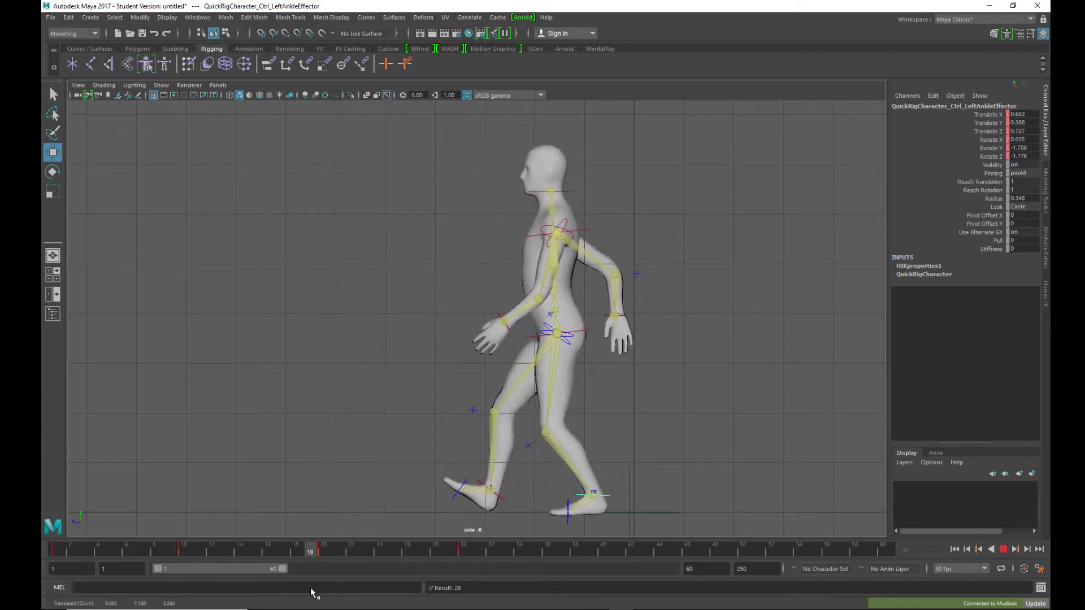
key(Escape)
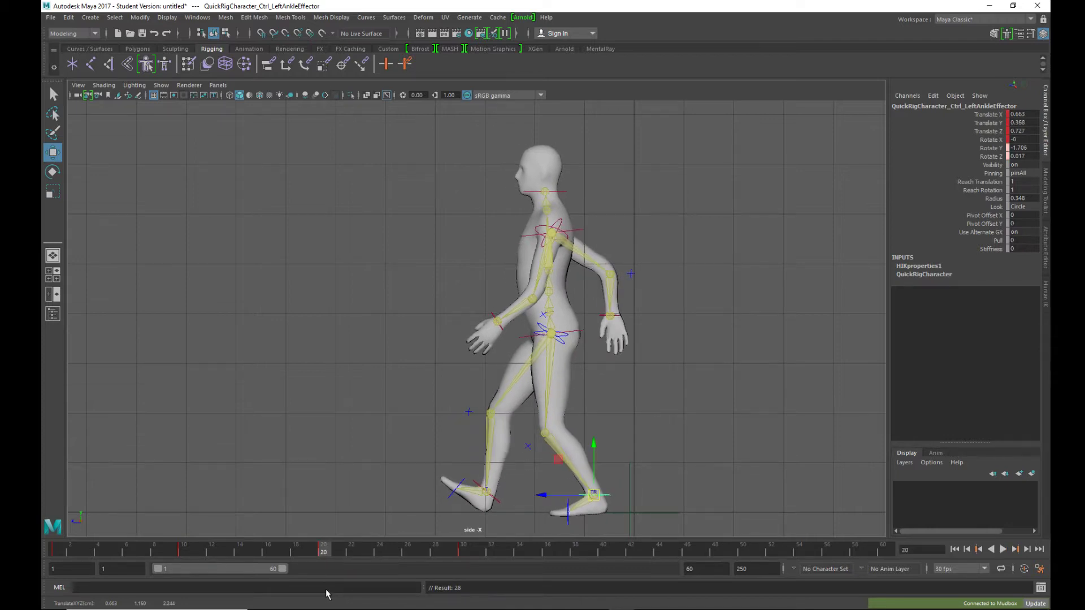
Step: At frame 20, key the right foot control and rotate its toes to about -62 in Rotate Z
click(463, 481)
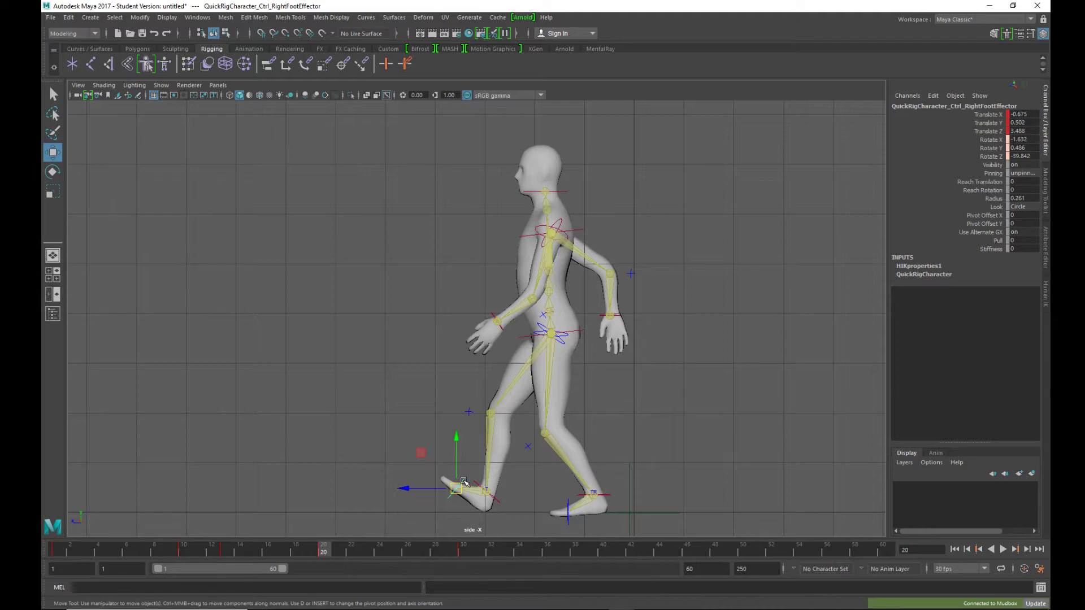
key(s)
key(e)
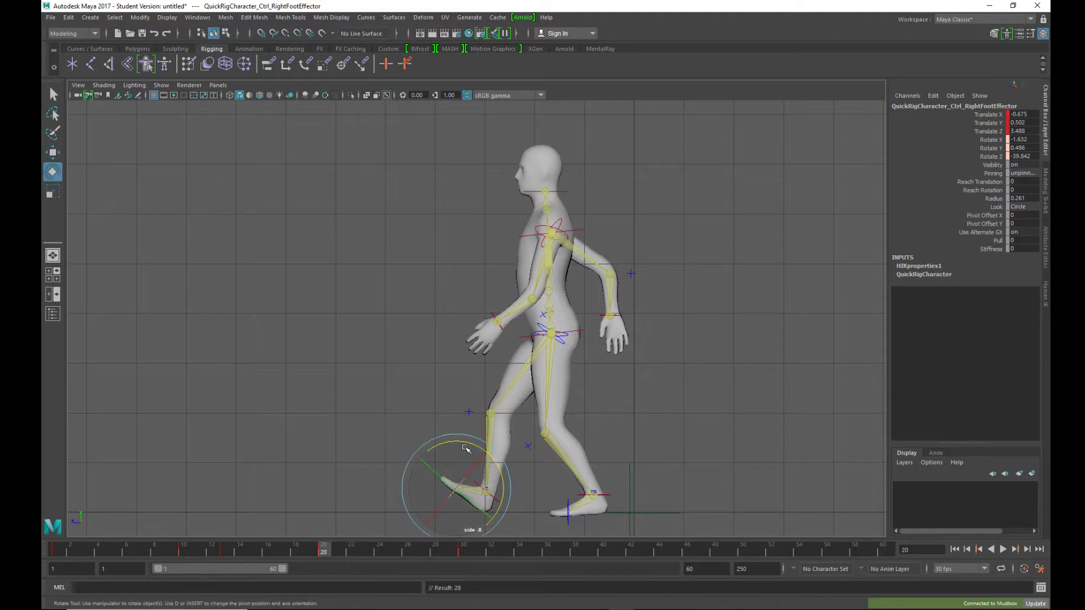
drag(468, 443, 458, 469)
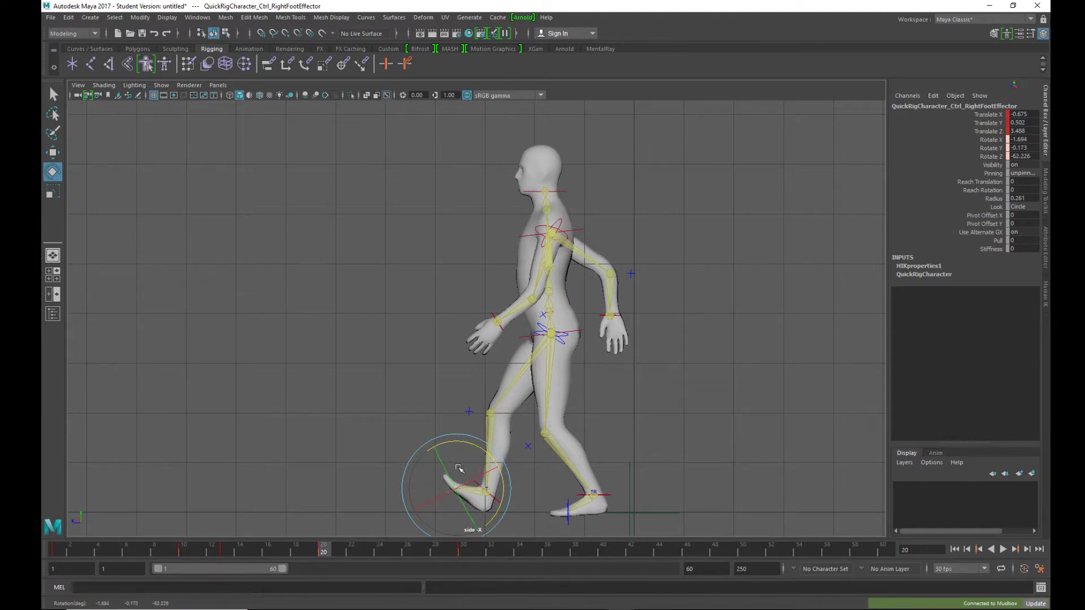
Step: Rotate the right foot control to about -5.5 in Rotate Z at frame 13 and about -19.7 at frame 10
click(227, 552)
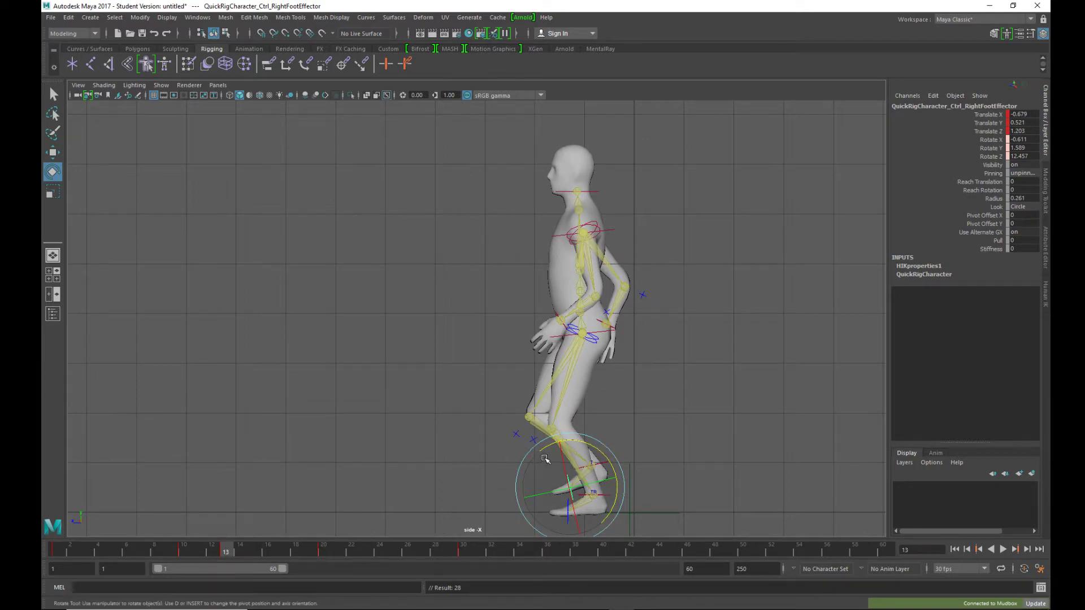
drag(546, 450, 551, 447)
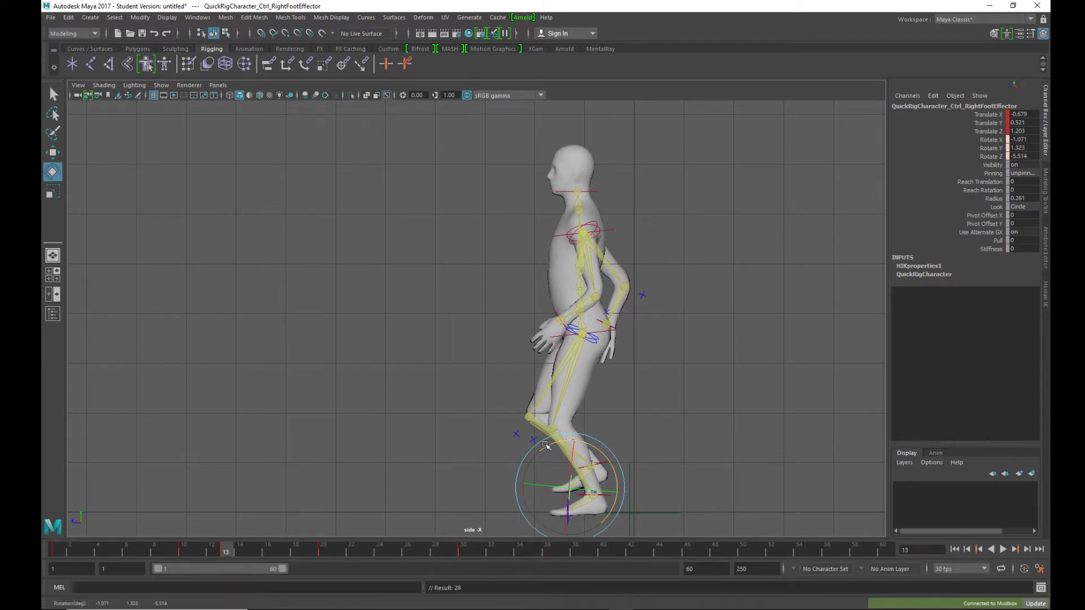
key(alt+v)
click(184, 550)
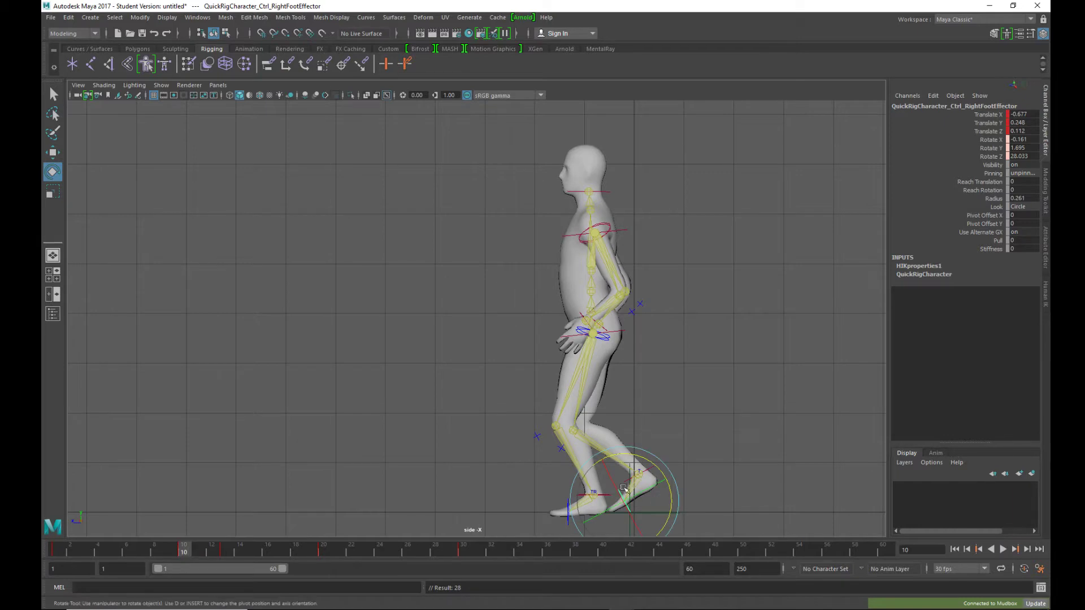
drag(645, 456, 664, 463)
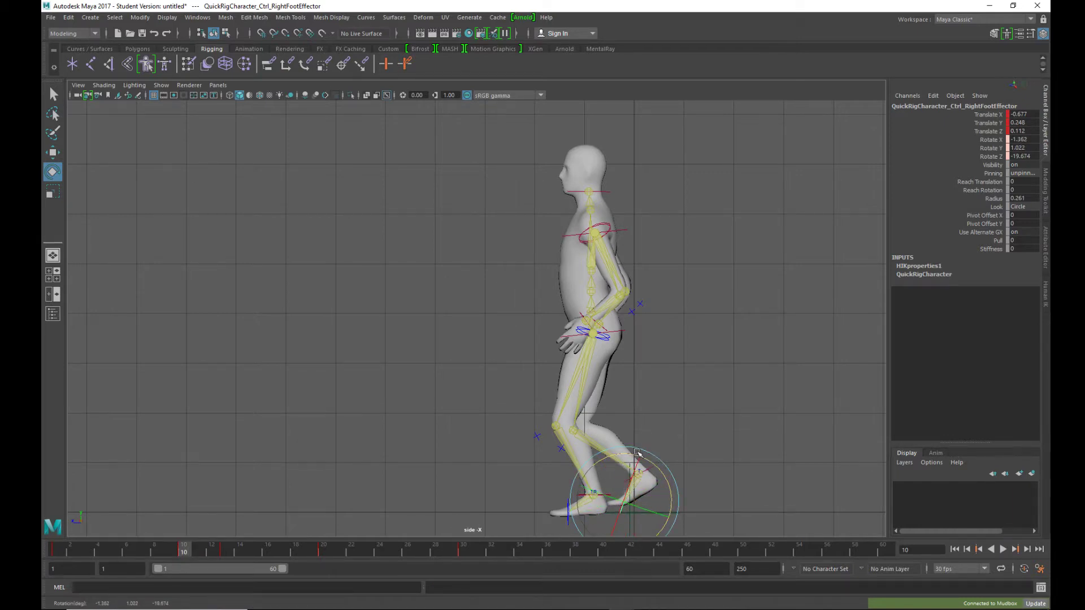
Step: Lower the right ankle control to about 0.61 in Translate Y at frame 10 and key it
click(688, 439)
click(654, 467)
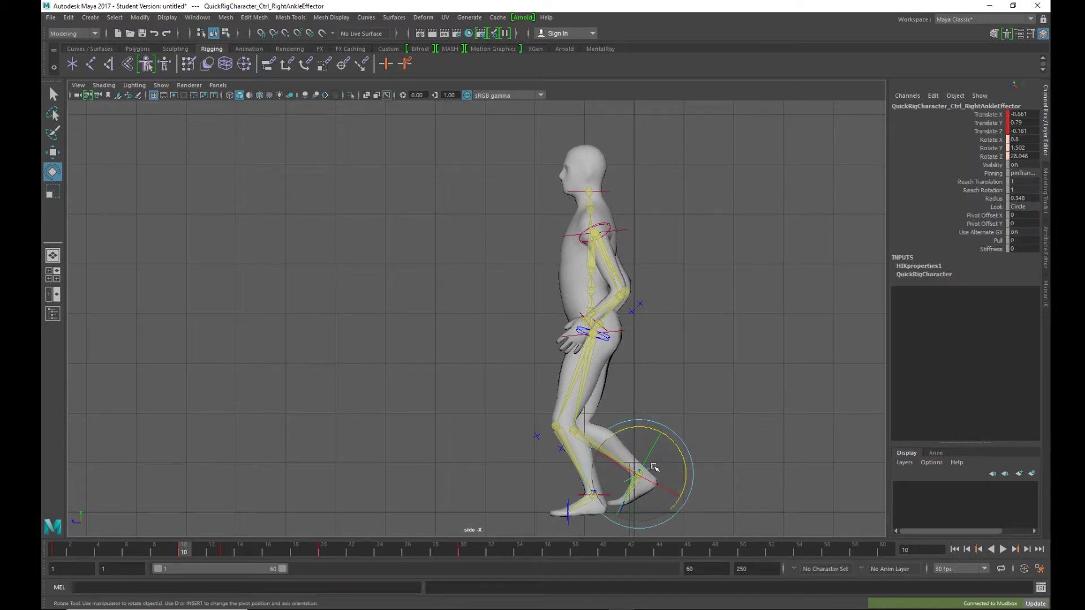
key(w)
drag(640, 429, 643, 437)
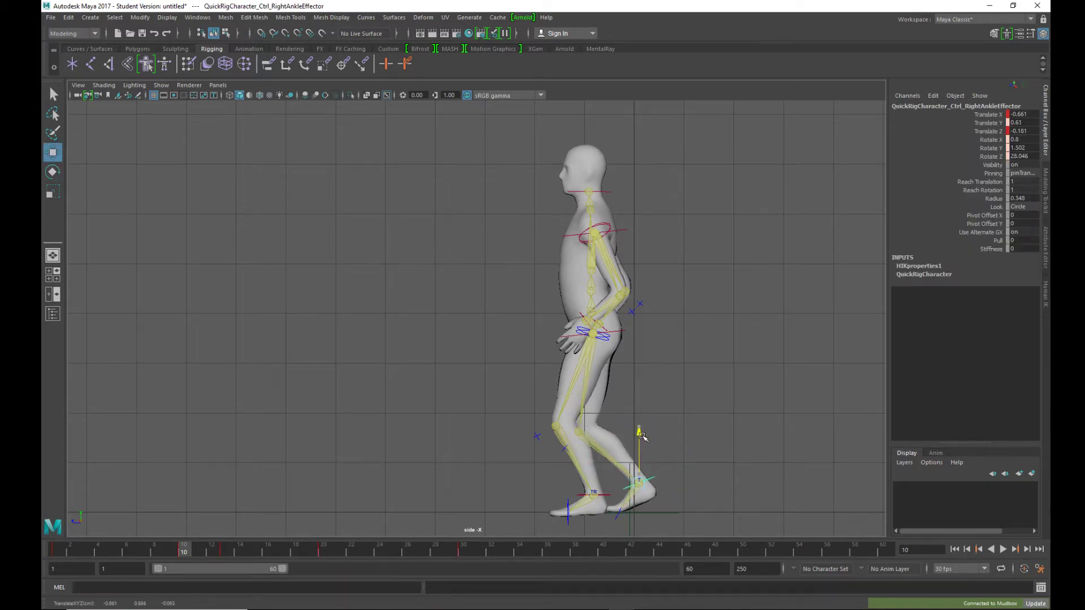
key(s)
Step: At frame 30, move the right ankle control forward to about 3.10 in Translate Z, checking the foot's sliding by playback, and key it
click(198, 553)
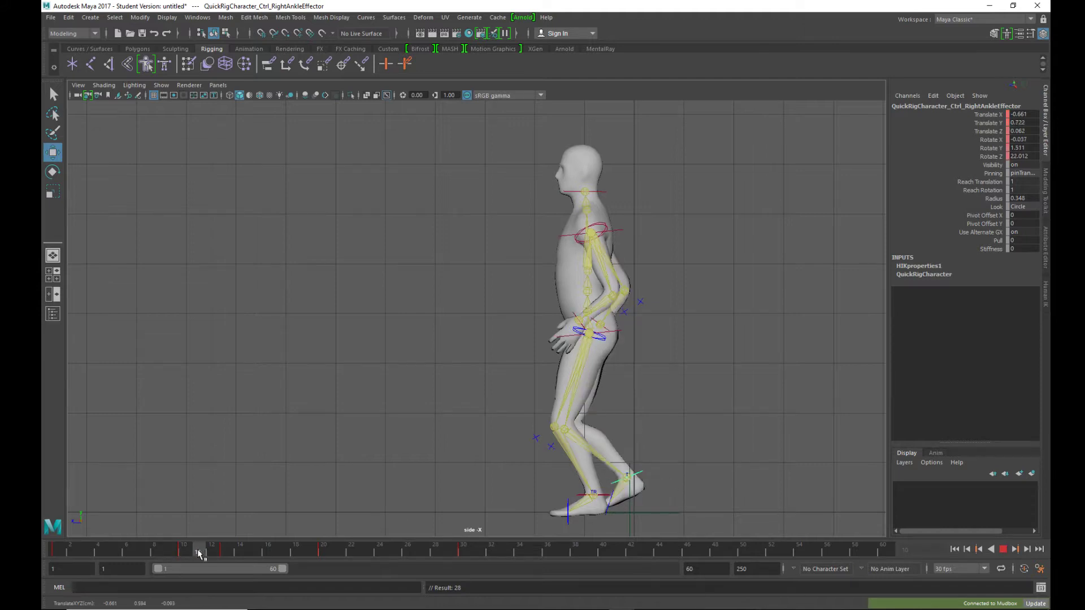
drag(198, 553, 469, 555)
drag(435, 493, 434, 498)
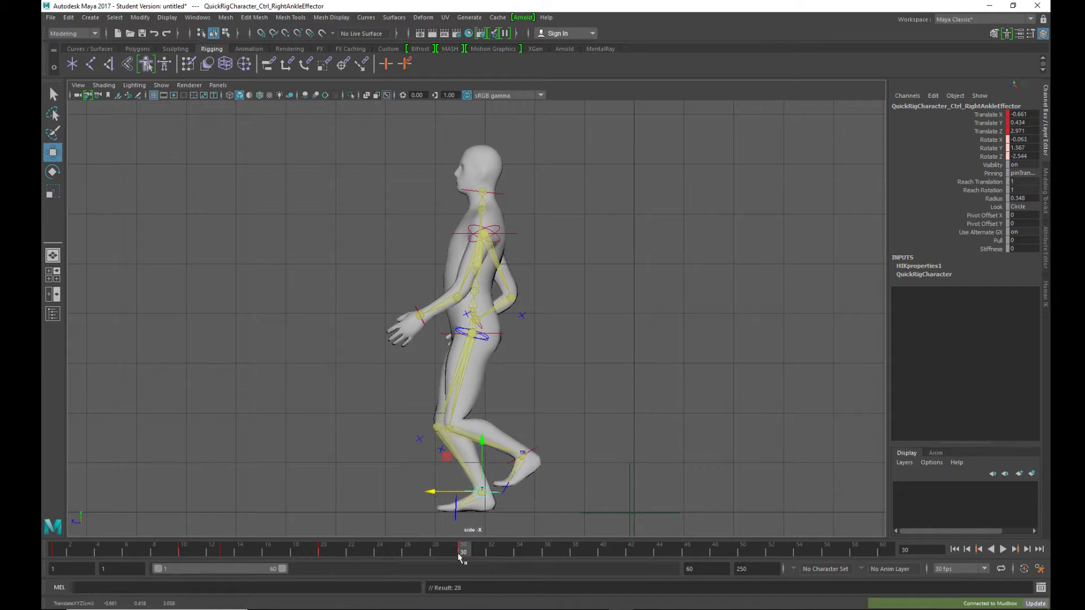
key(alt+v)
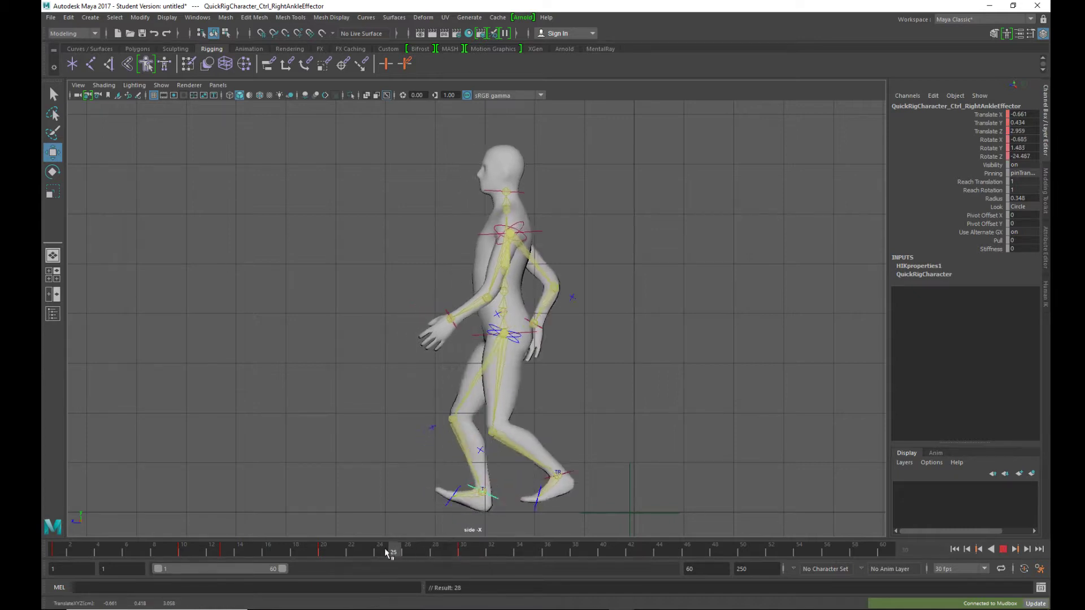
click(474, 549)
drag(436, 495, 430, 496)
click(447, 551)
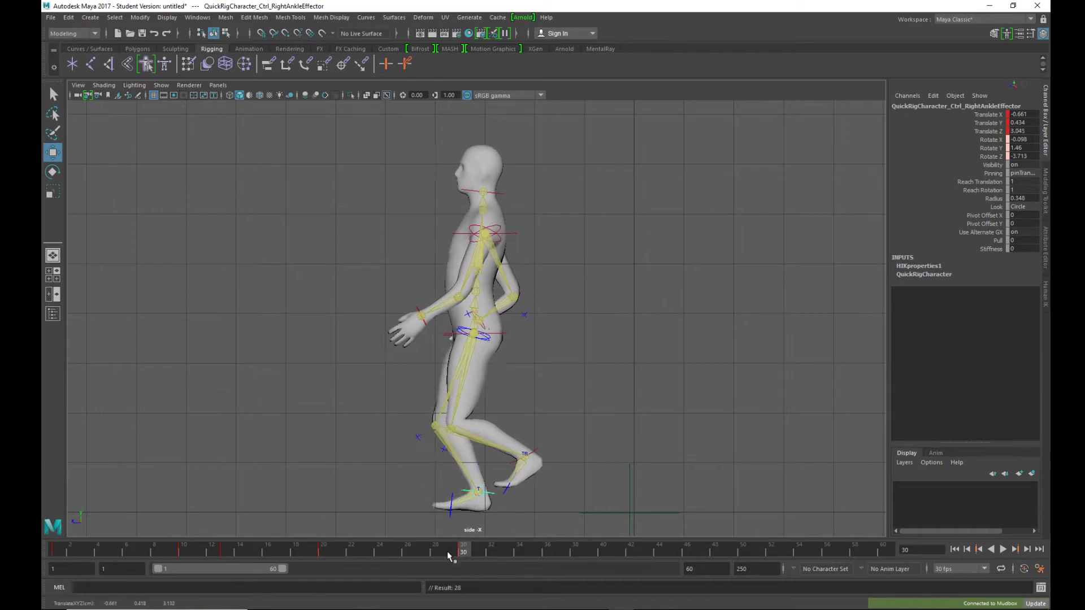
key(alt+v)
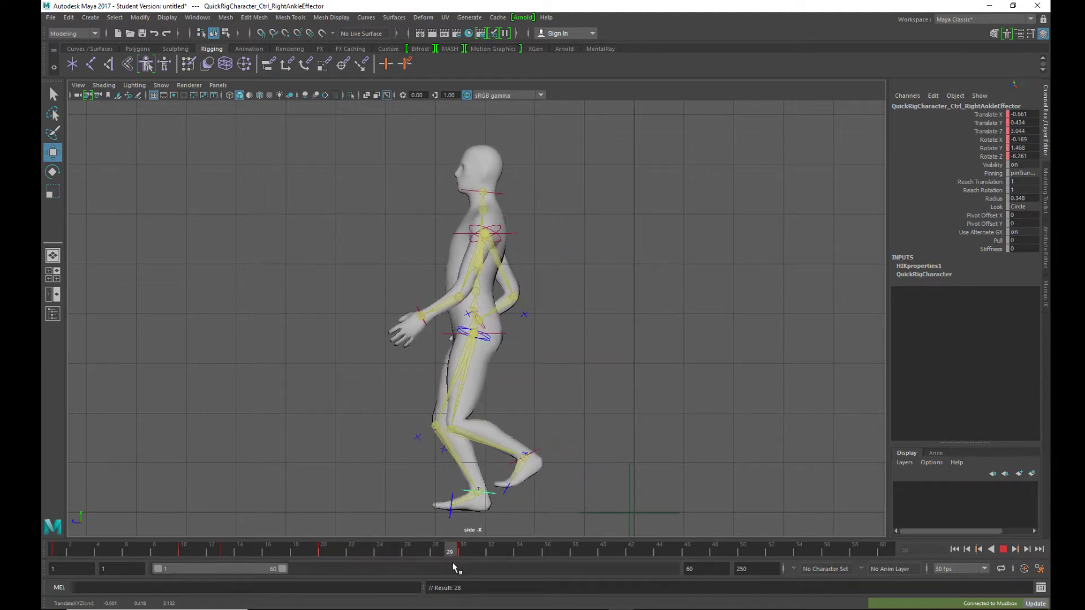
drag(439, 561, 464, 557)
drag(429, 492, 426, 492)
key(s)
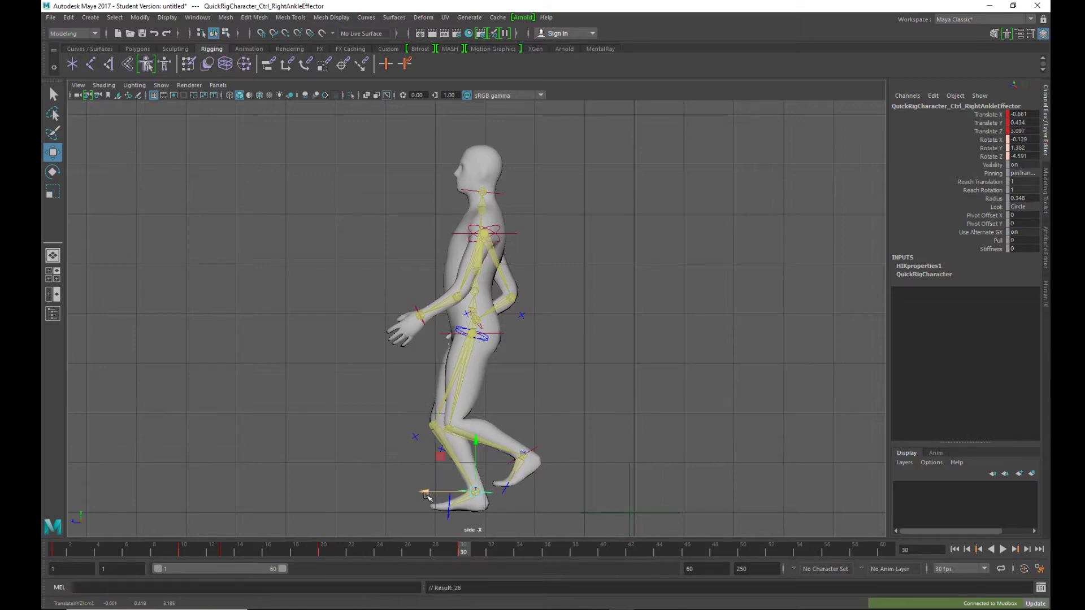
Step: At frame 24, flatten the right foot by rotating the ankle control to about -1.8 in Rotate Z and key it
key(alt+v)
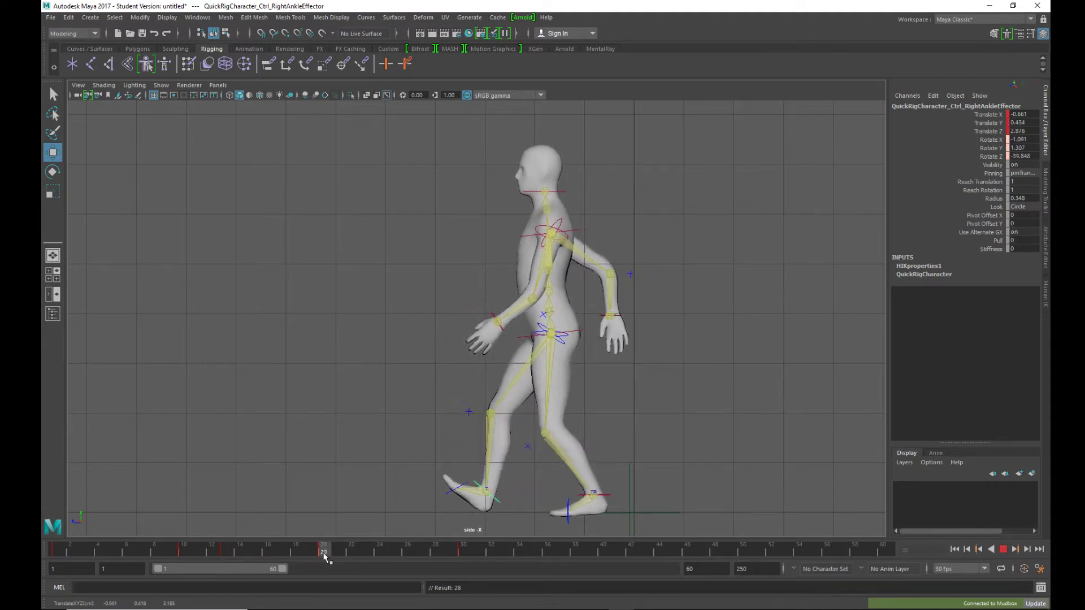
drag(330, 553, 379, 556)
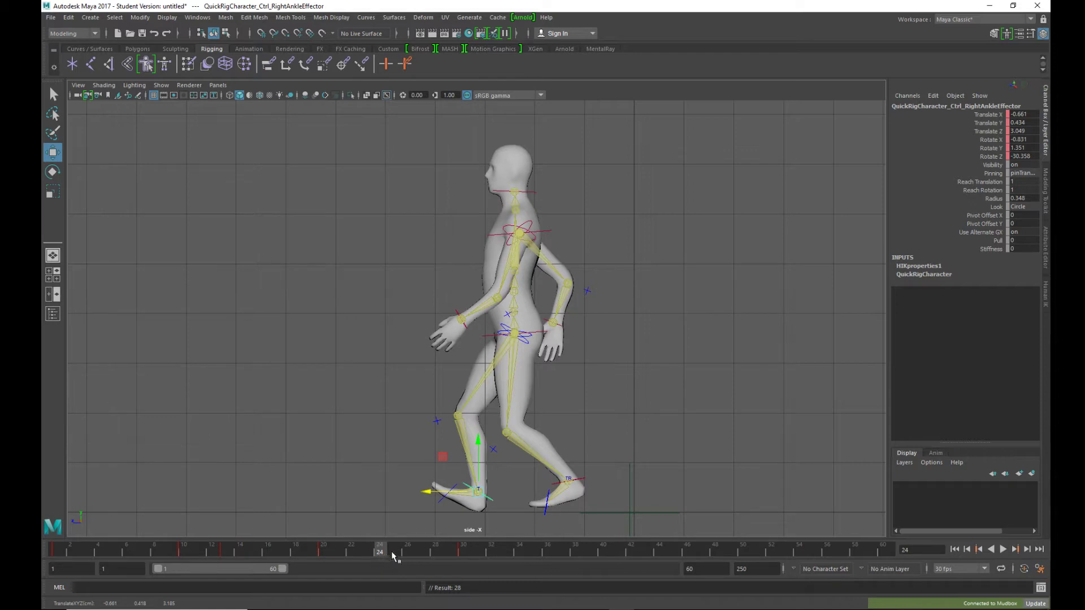
key(e)
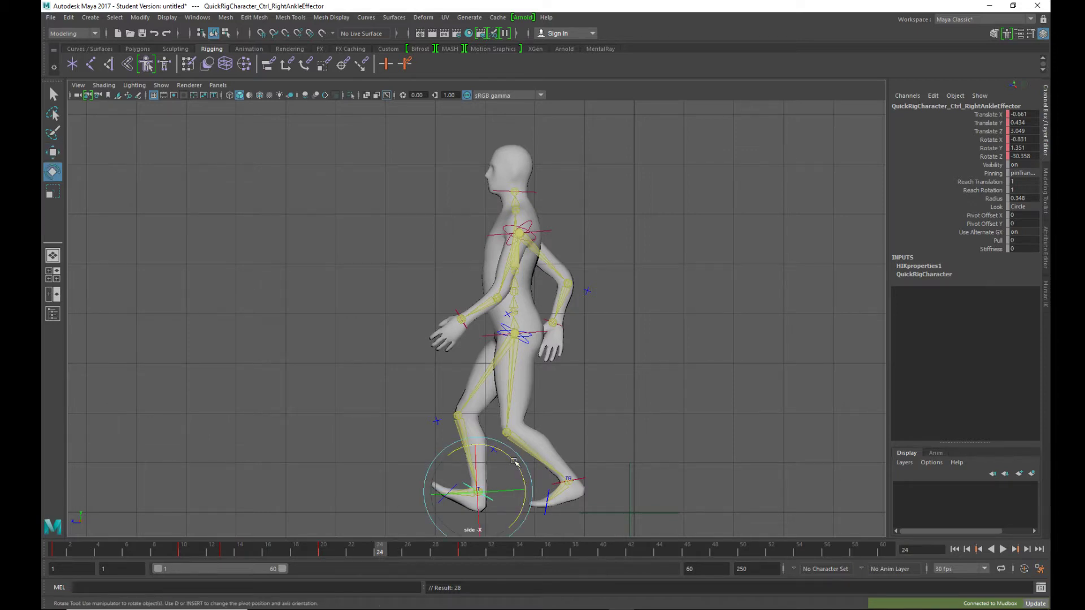
drag(515, 463, 496, 446)
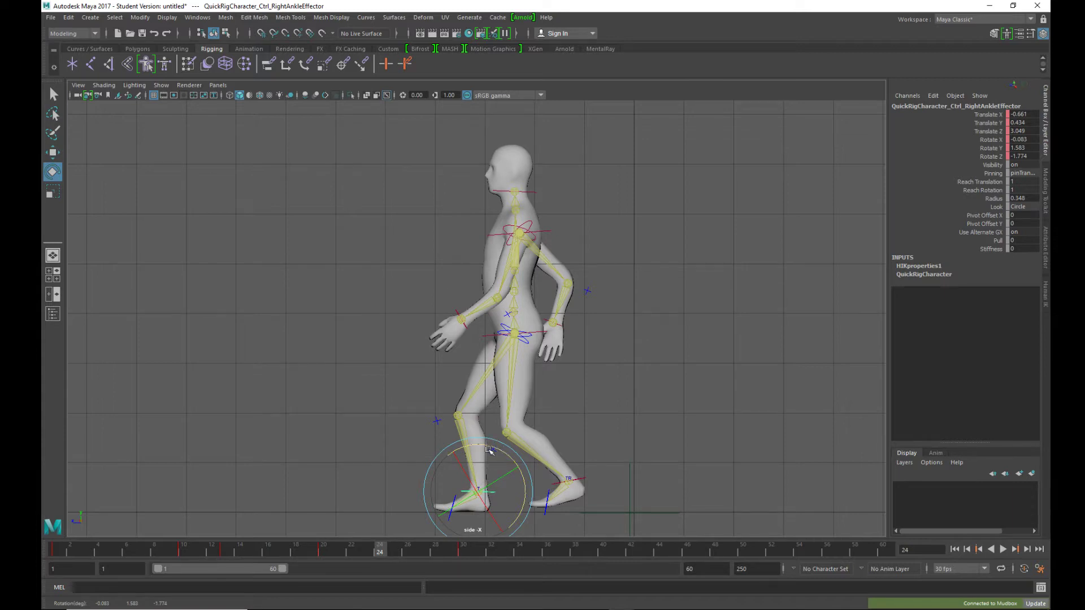
key(s)
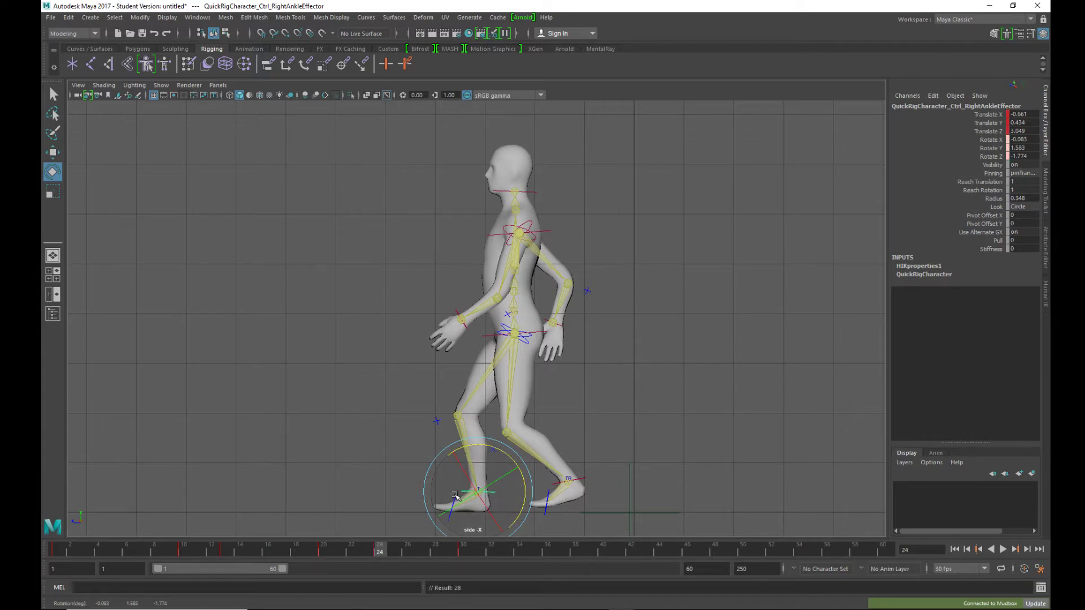
Step: Move the right ankle control forward to about 3.09 in Translate Z at frame 24, key it, and review the walk
key(w)
drag(436, 495, 429, 494)
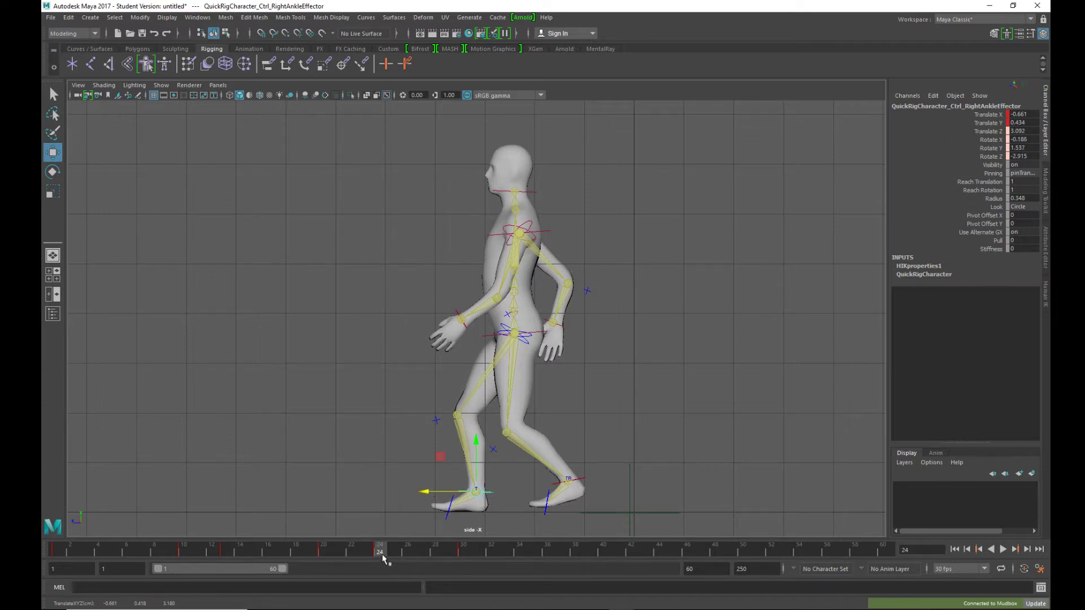
key(s)
mouse_move(386, 557)
mouse_down()
mouse_move(479, 554)
mouse_move(314, 556)
mouse_move(603, 559)
mouse_up()
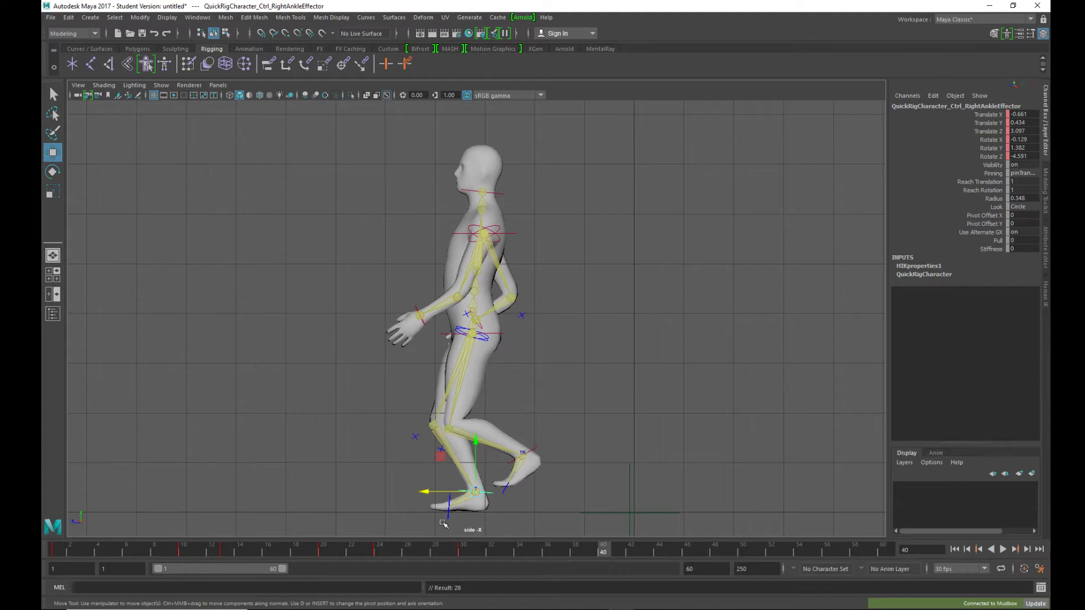
key(alt+v)
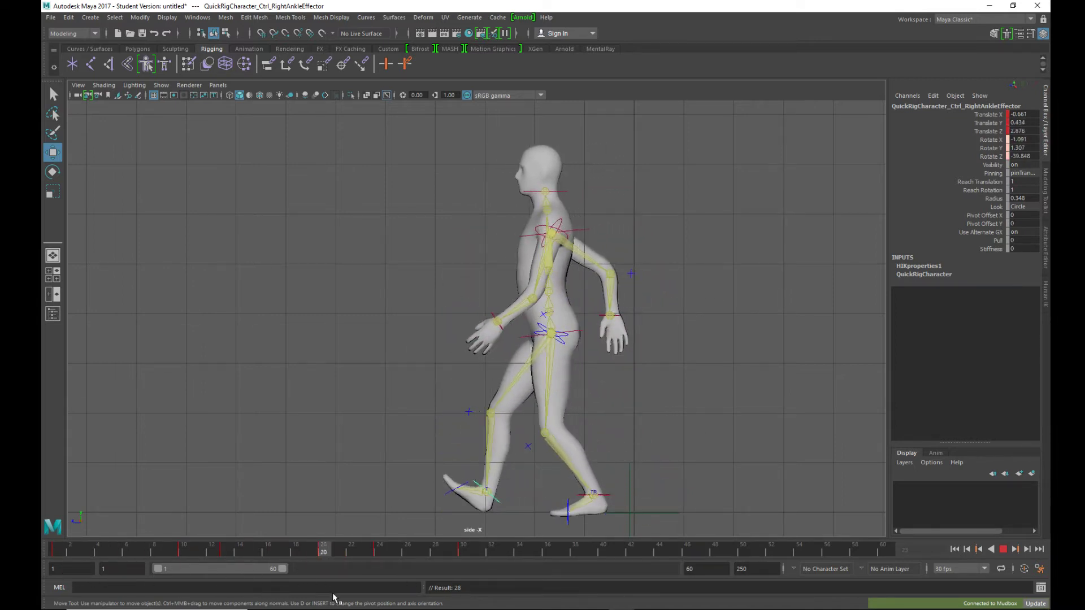
Step: Raise the hips control to about 3.74 in Translate Y at frame 1 and key it
key(Escape)
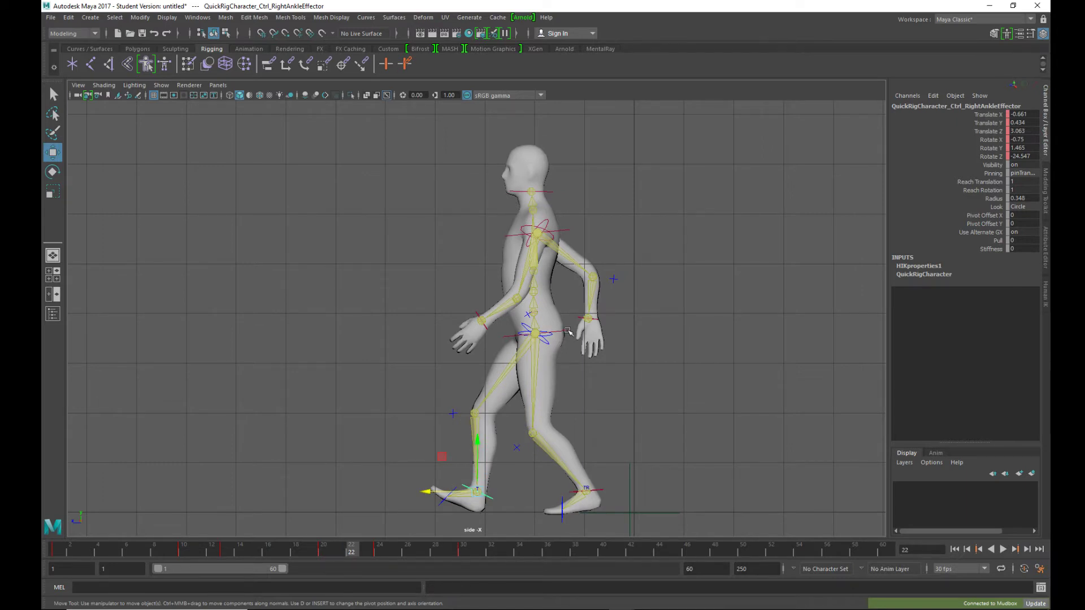
click(566, 332)
drag(535, 291, 538, 299)
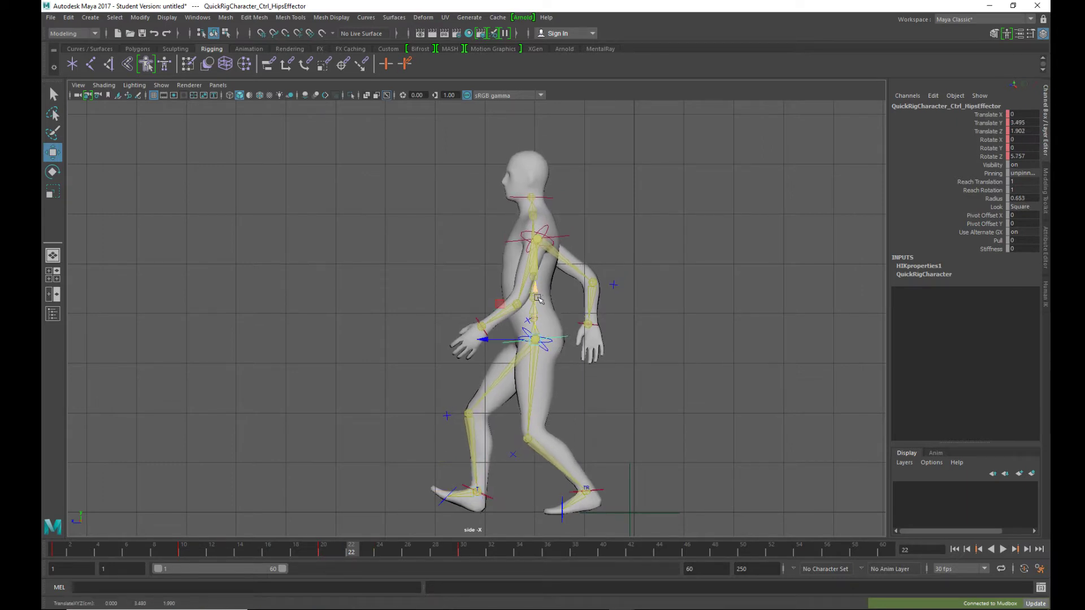
click(324, 548)
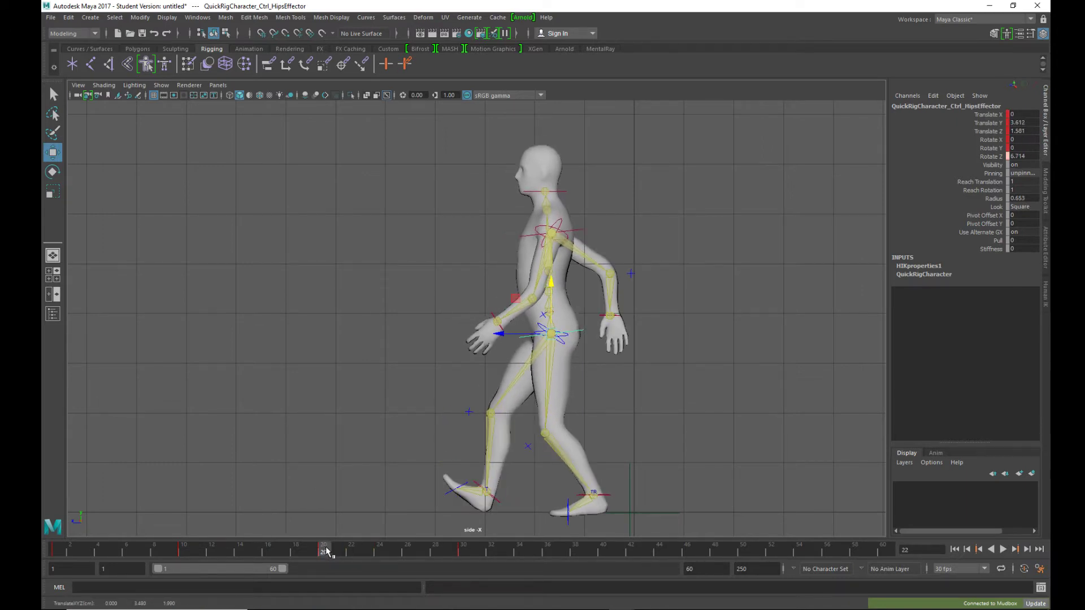
drag(323, 551, 42, 559)
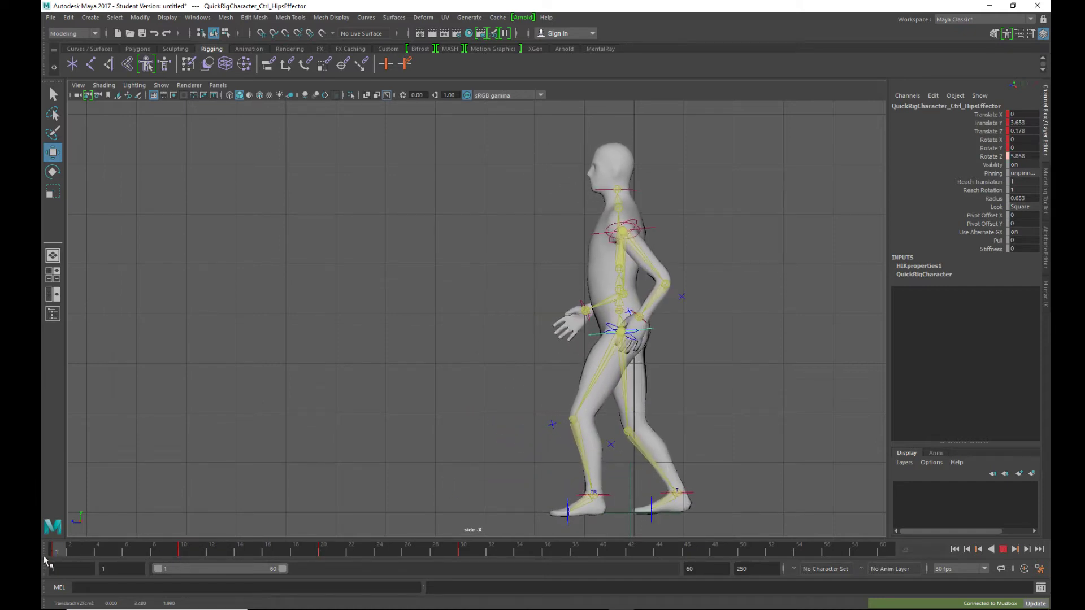
drag(623, 283, 623, 278)
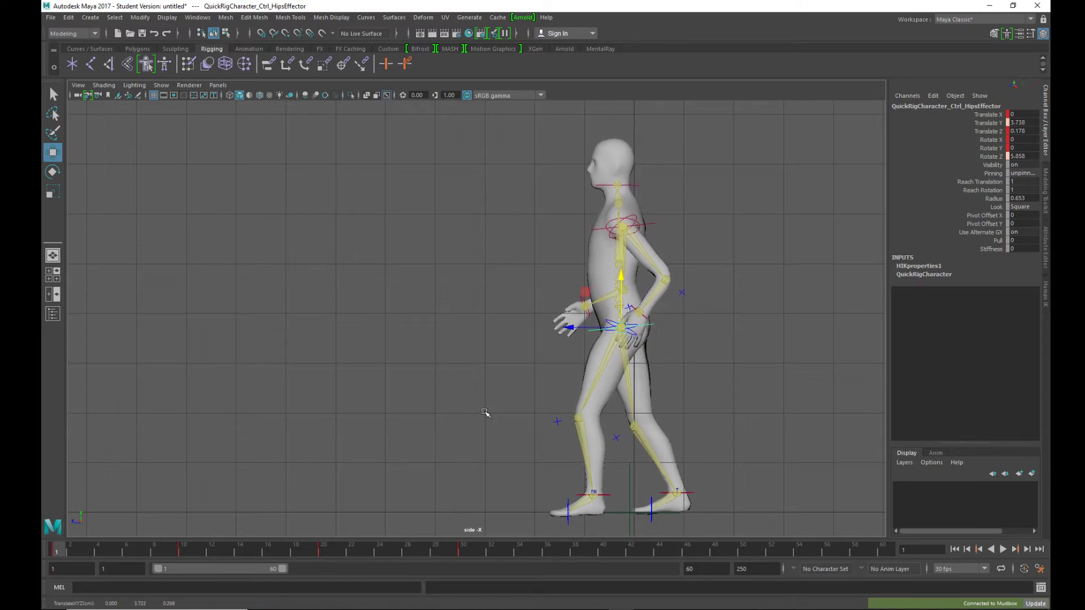
key(s)
Step: Play back the walk, lower the hips control at frame 22 to about 3.52 in Translate Y, and key it
click(183, 556)
key(alt+v)
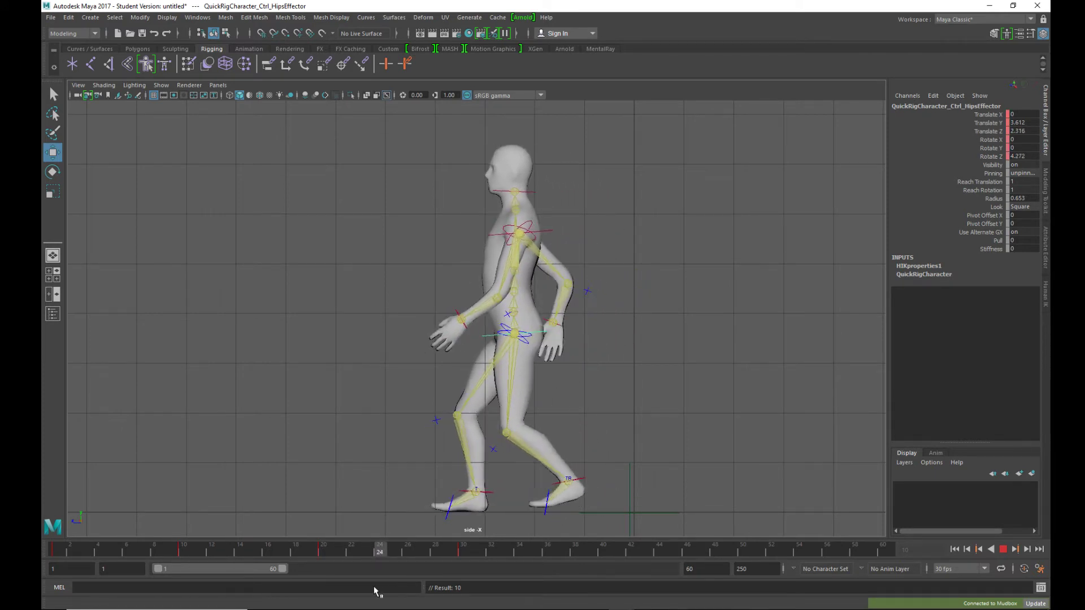
key(alt+v)
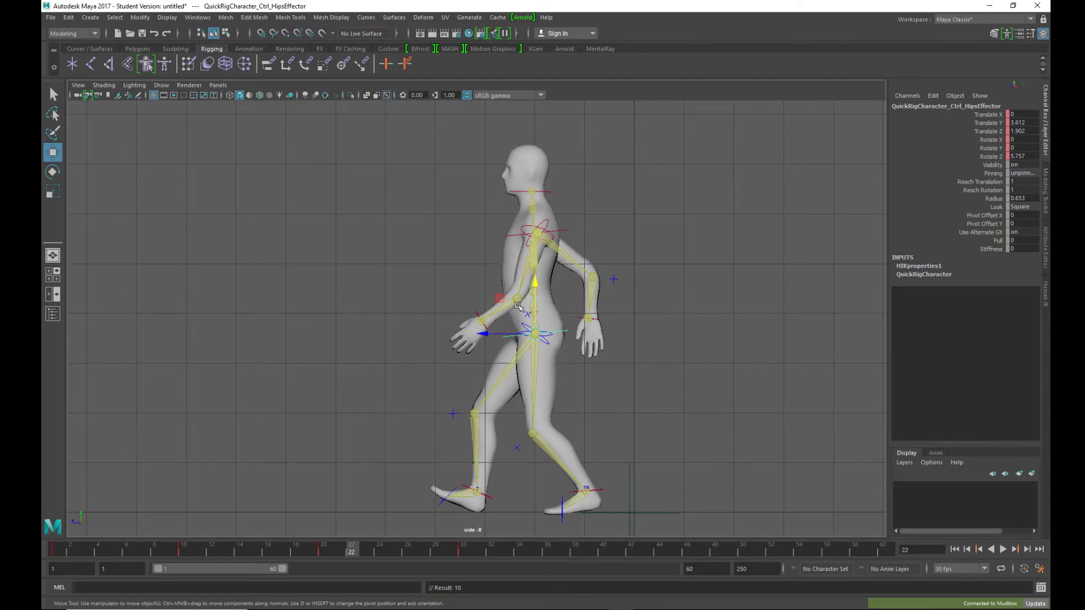
drag(536, 287, 535, 291)
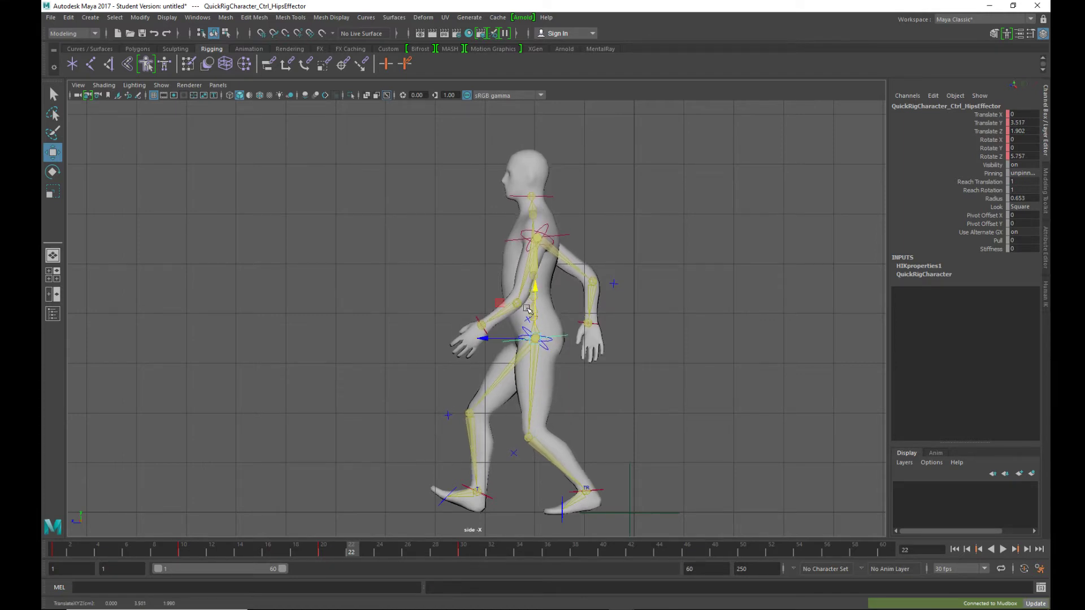
key(s)
Step: At frame 12, lower the hips control to about 3.53 in Translate Y, key it, and play back the walk
drag(350, 555, 212, 557)
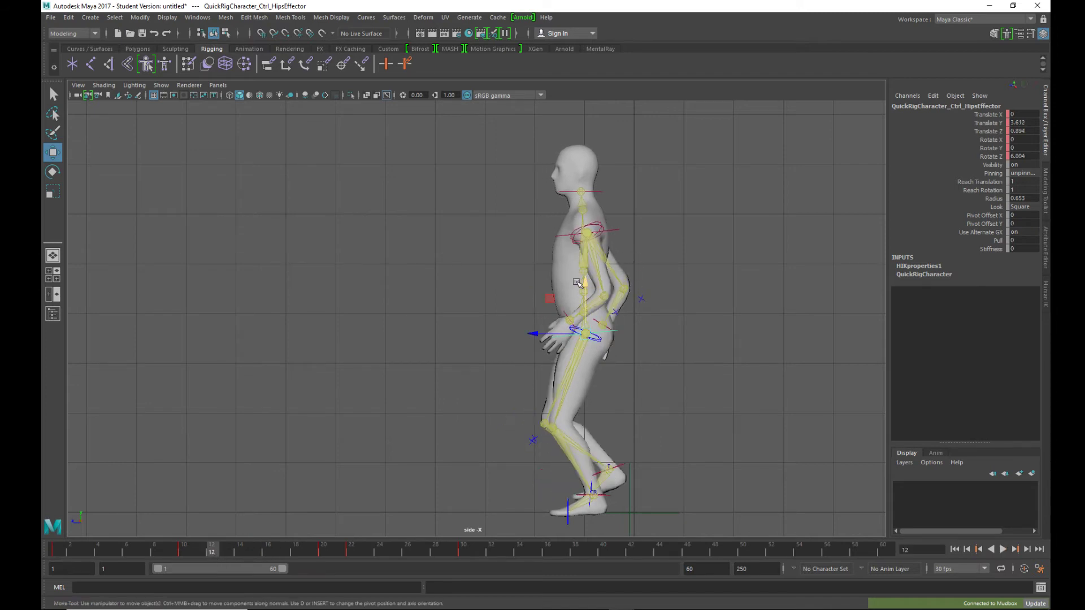
drag(586, 289, 586, 293)
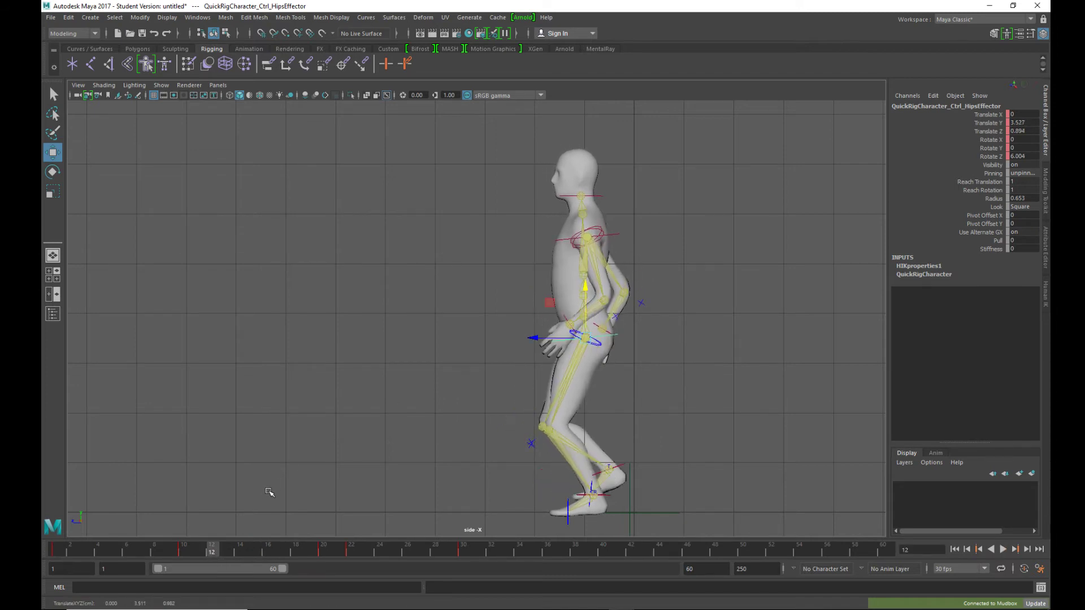
key(s)
key(alt+v)
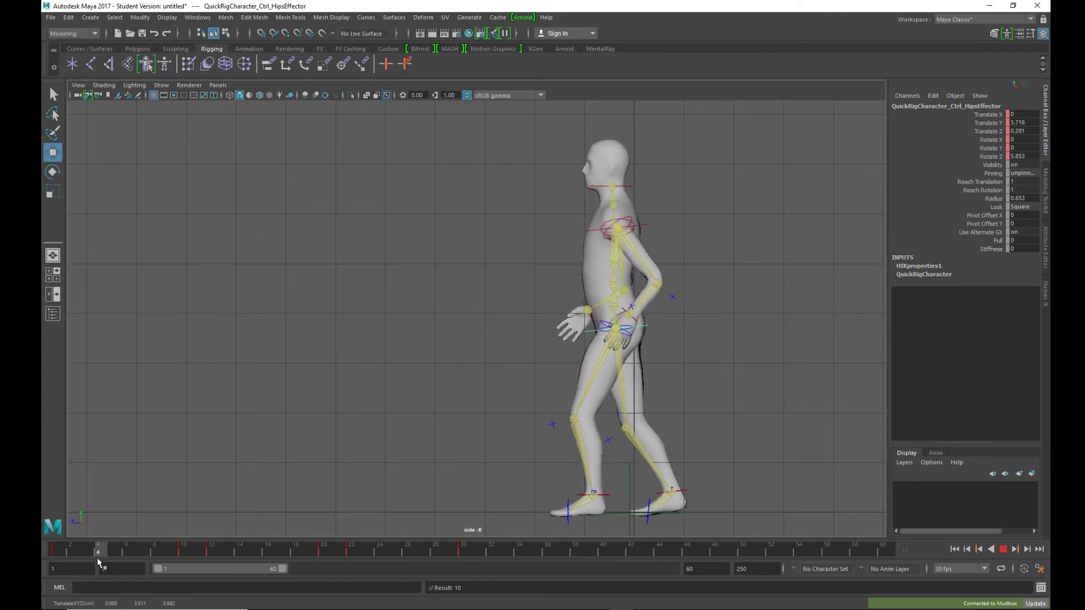
Step: Lower the hips control to about 3.63 in Translate Y at frame 4, key it, and review the motion
mouse_move(98, 559)
mouse_down()
mouse_move(53, 558)
mouse_move(98, 559)
mouse_up()
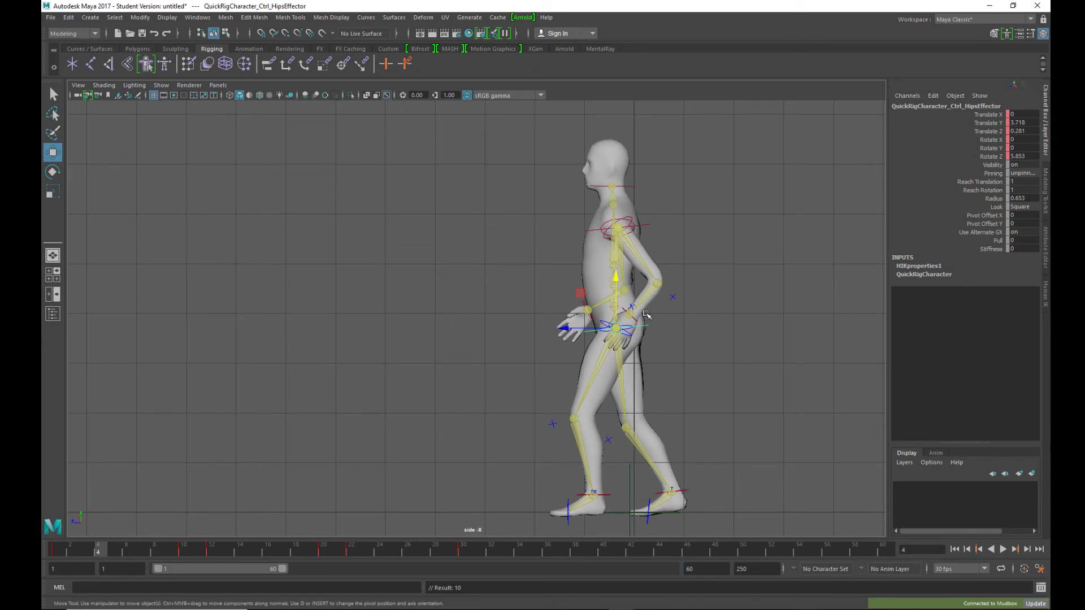
drag(617, 276, 618, 281)
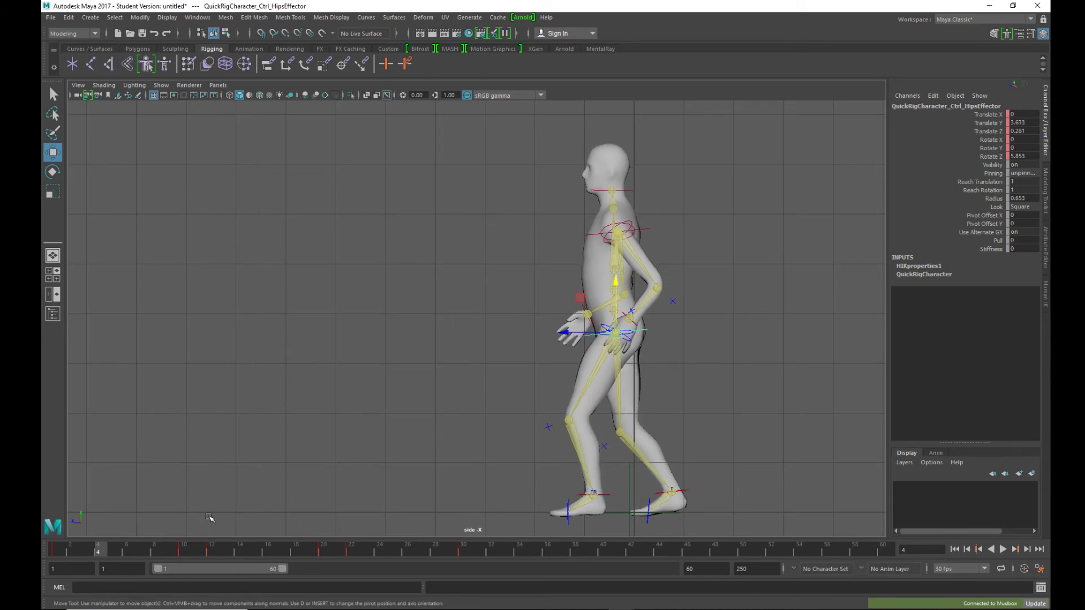
key(s)
key(alt+v)
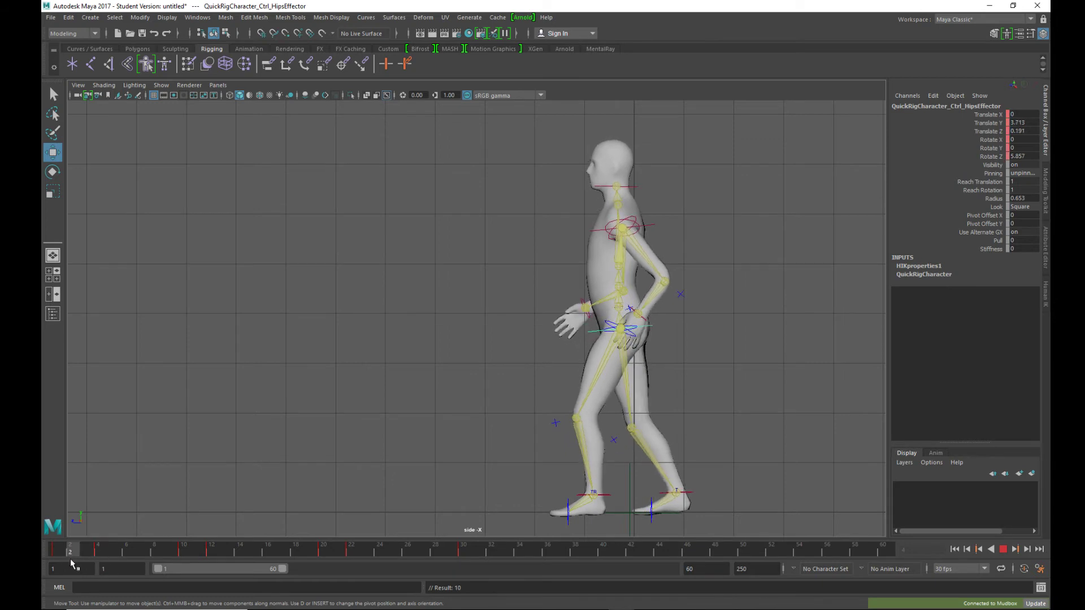
Step: Raise and key the hips control at about 3.89 in Translate Y at frame 10, and delete its key at frame 12
mouse_move(70, 560)
mouse_down()
mouse_move(157, 568)
mouse_move(293, 539)
mouse_move(186, 552)
mouse_up()
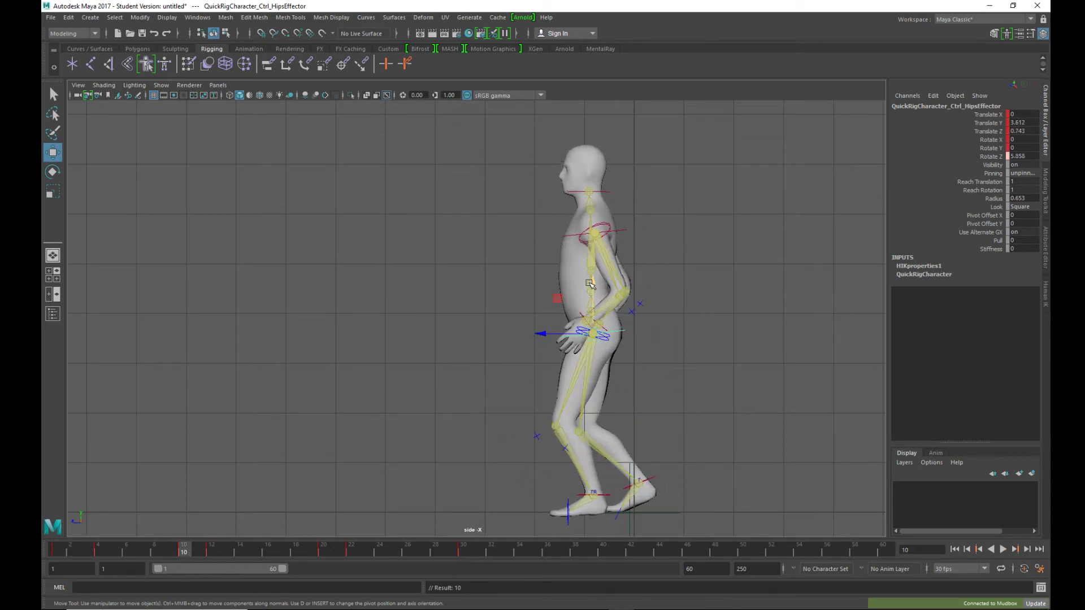
drag(591, 285, 593, 300)
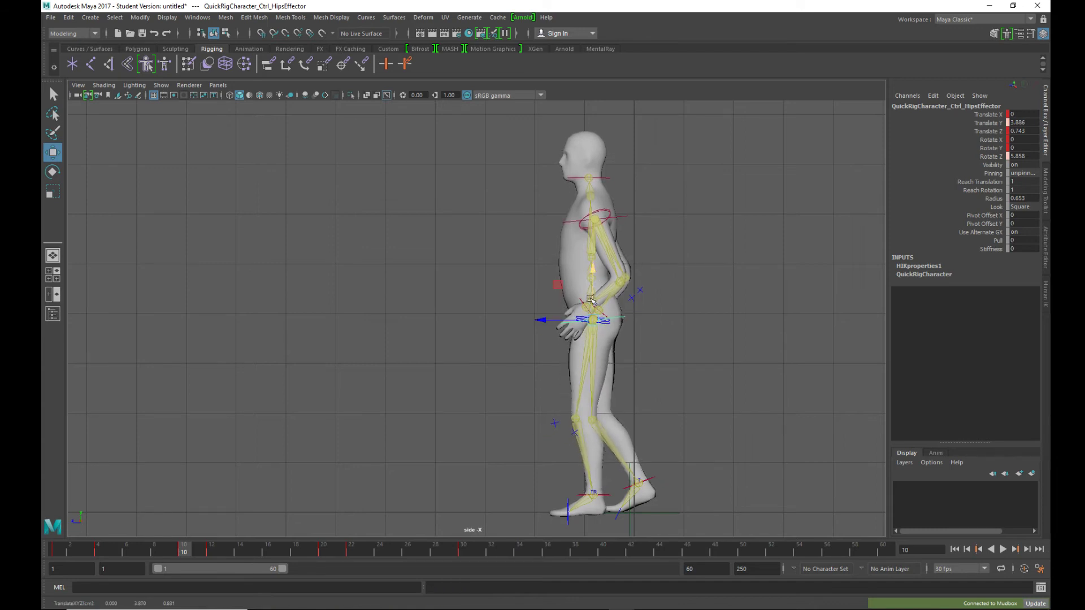
key(s)
key(alt+v)
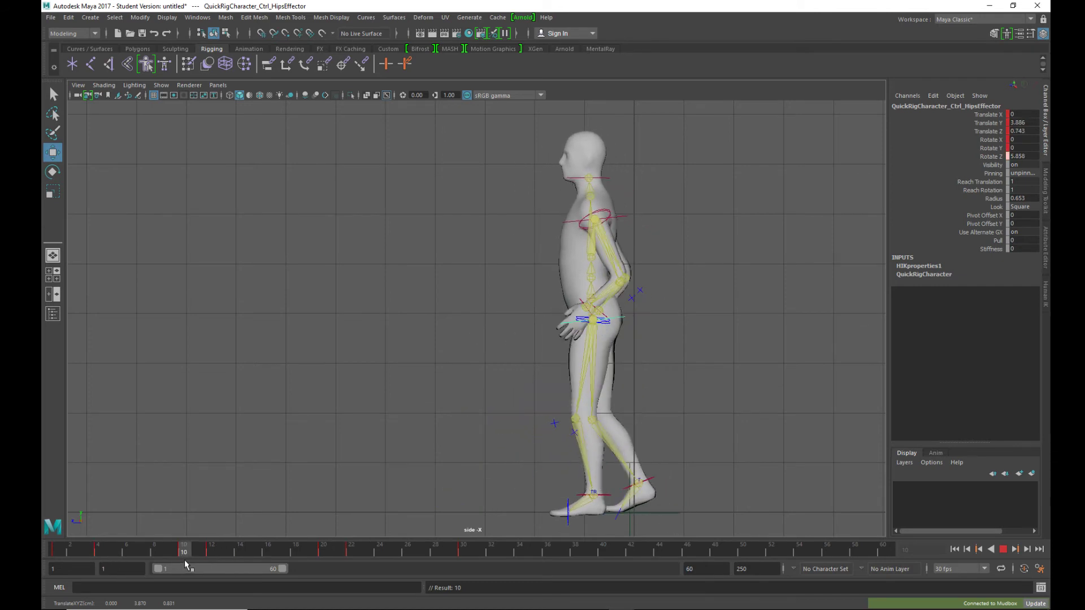
drag(185, 560, 215, 561)
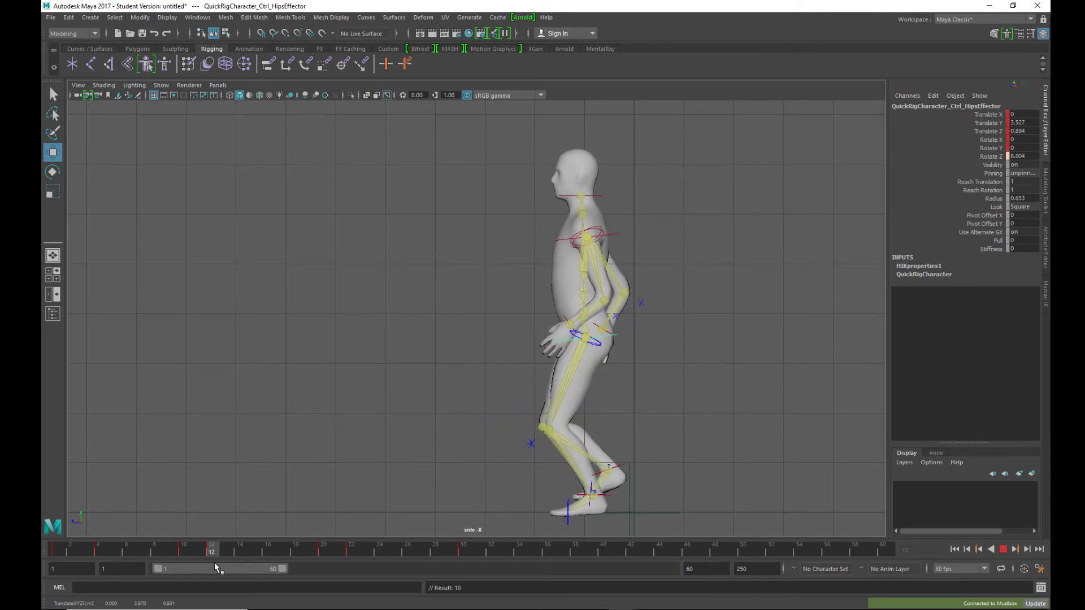
right_click(213, 556)
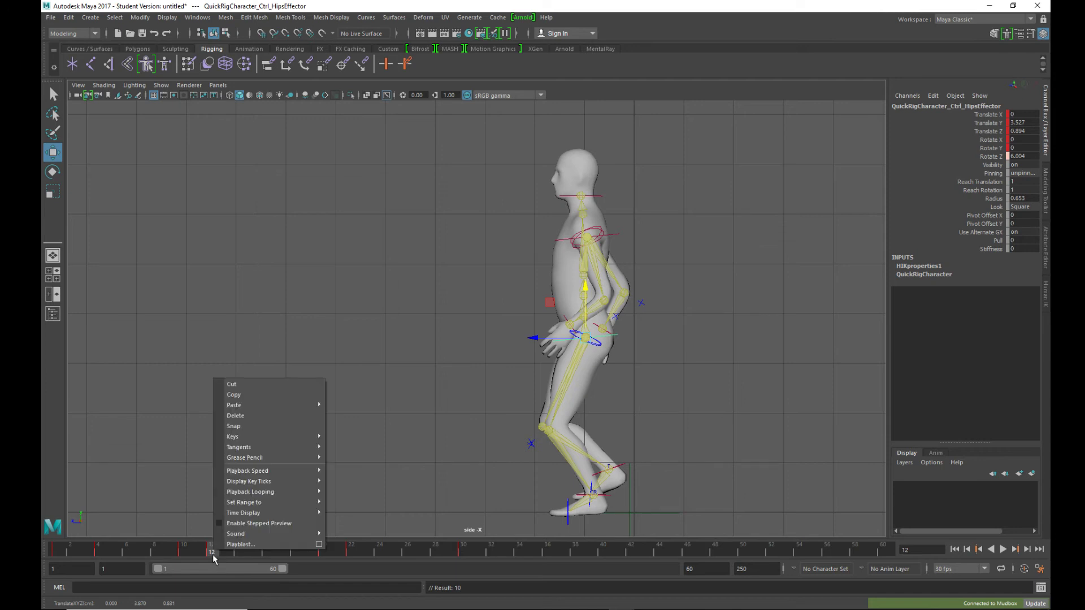
click(249, 419)
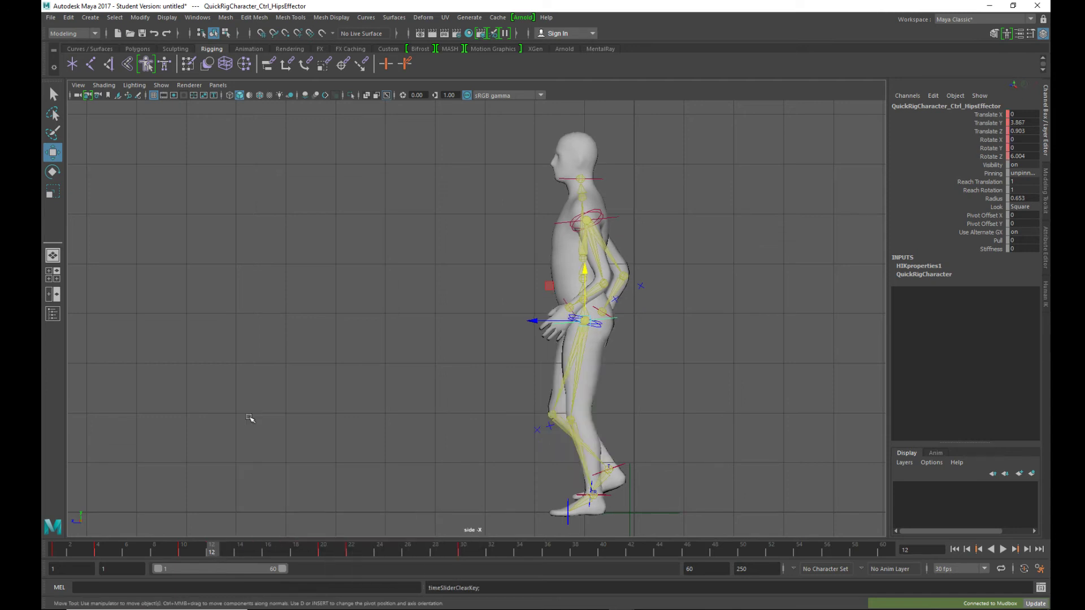
Step: Lower and key the hips control at about 3.52 in Translate Y at frame 20, and delete its key at frame 22
drag(194, 548, 323, 587)
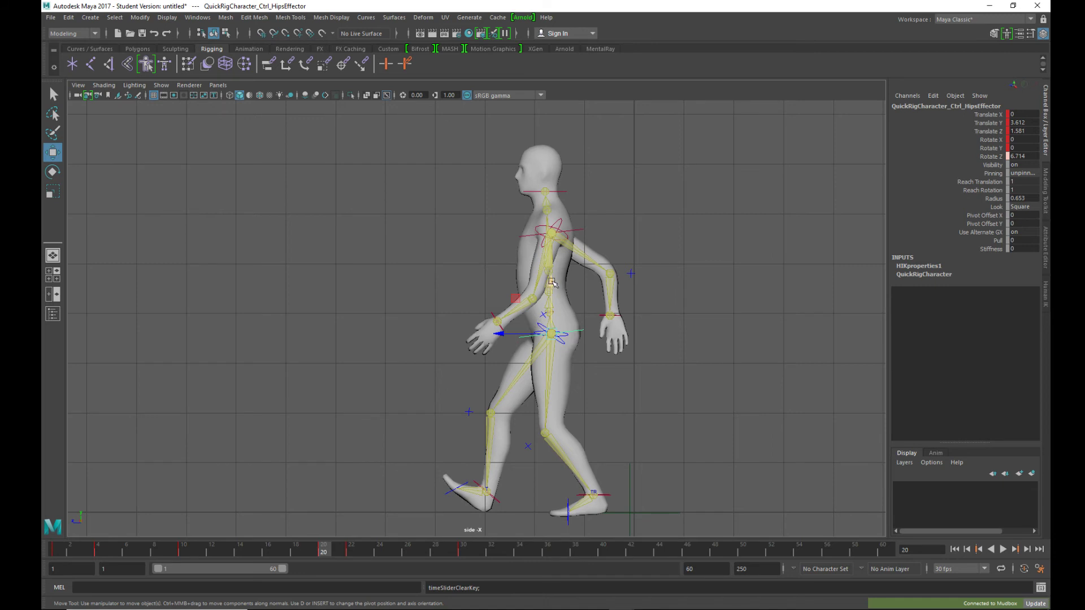
drag(552, 284, 551, 289)
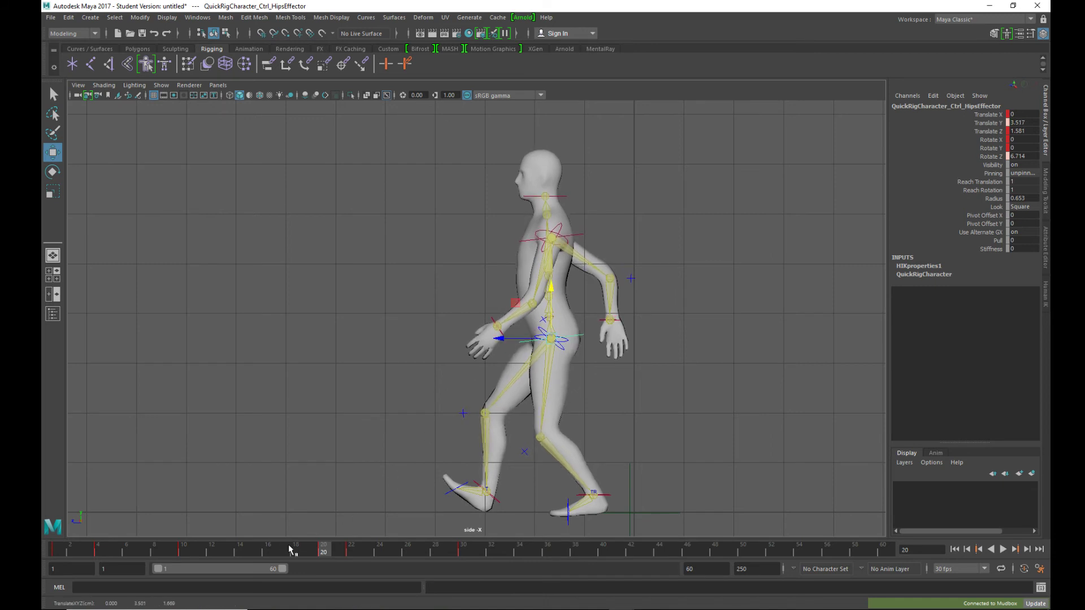
key(s)
drag(332, 553, 354, 556)
right_click(354, 557)
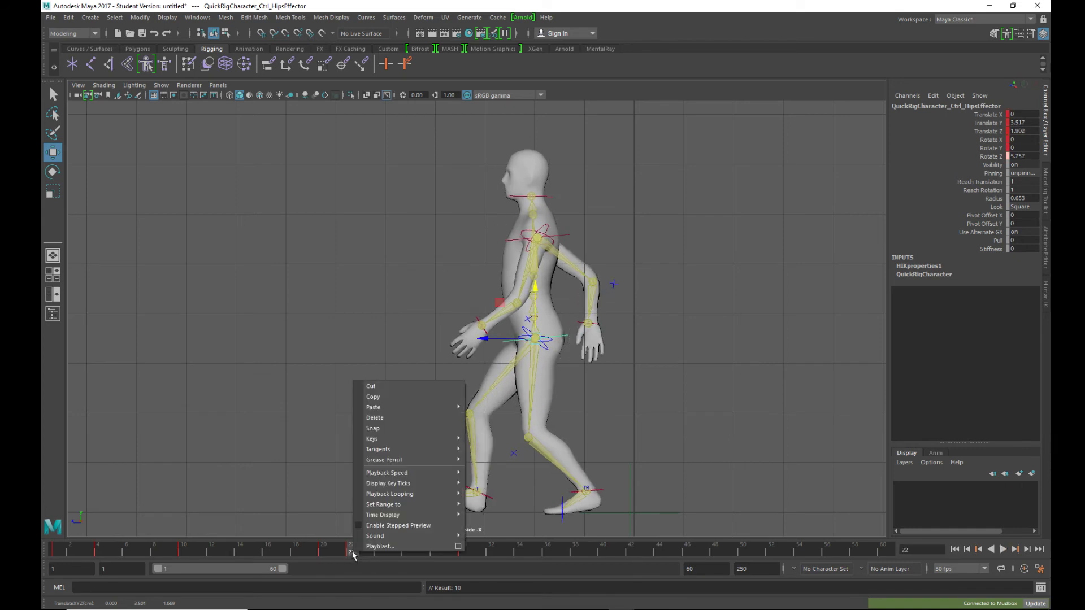
click(388, 419)
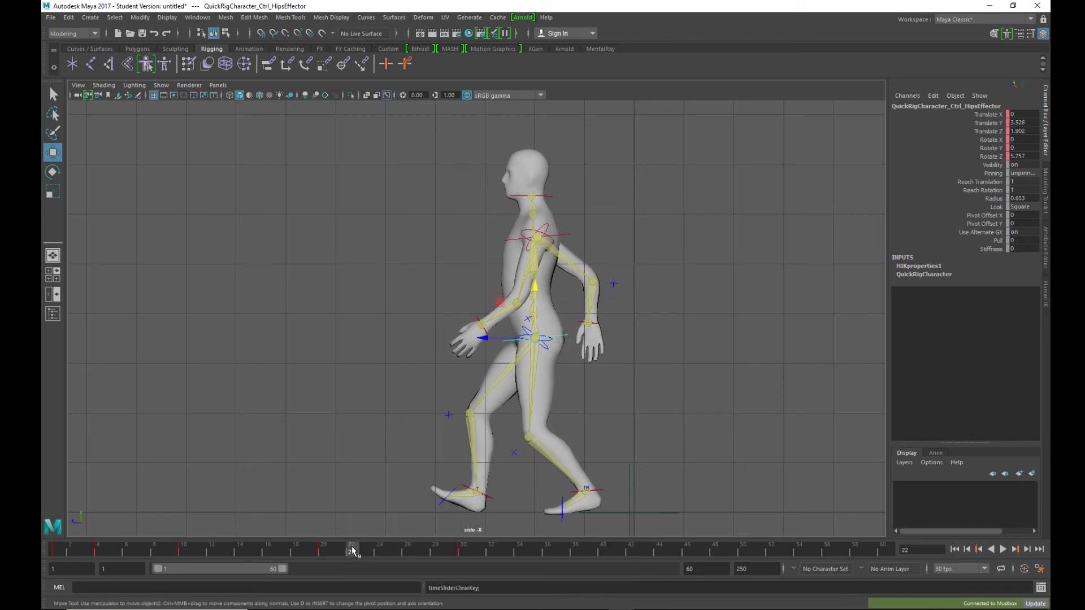
Step: At frame 30, raise the hips control to about 3.92 in Translate Y, key it, and review the walk by playback
drag(352, 551, 463, 554)
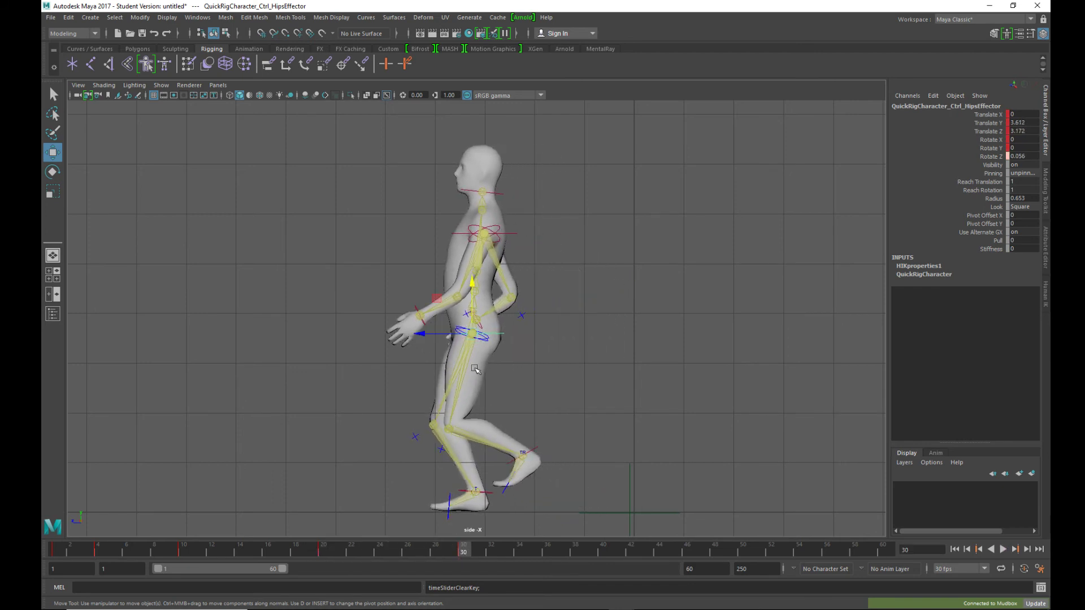
drag(473, 286, 475, 272)
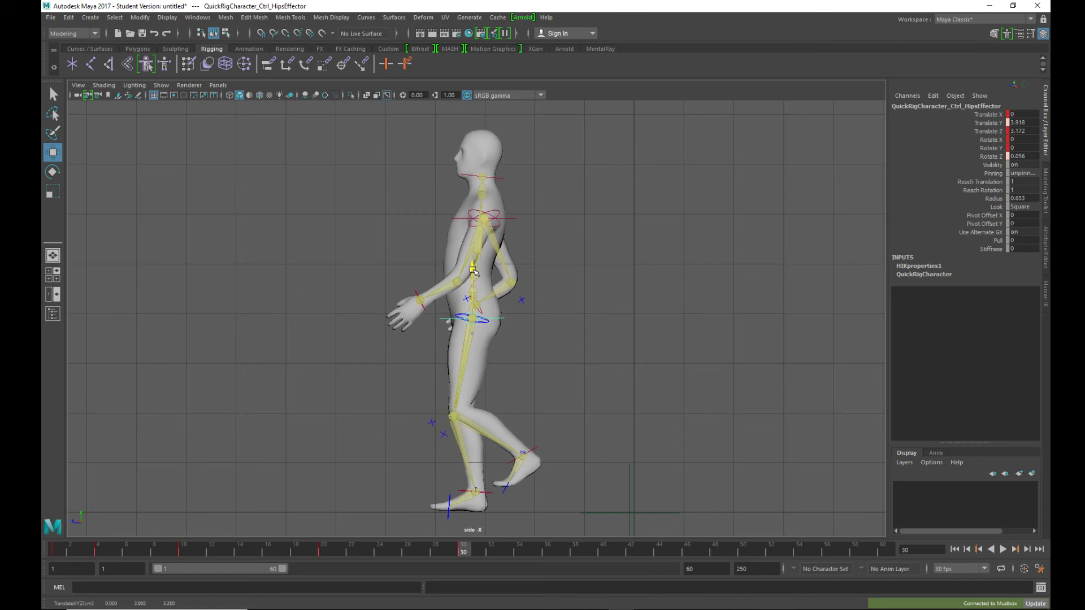
key(s)
click(448, 551)
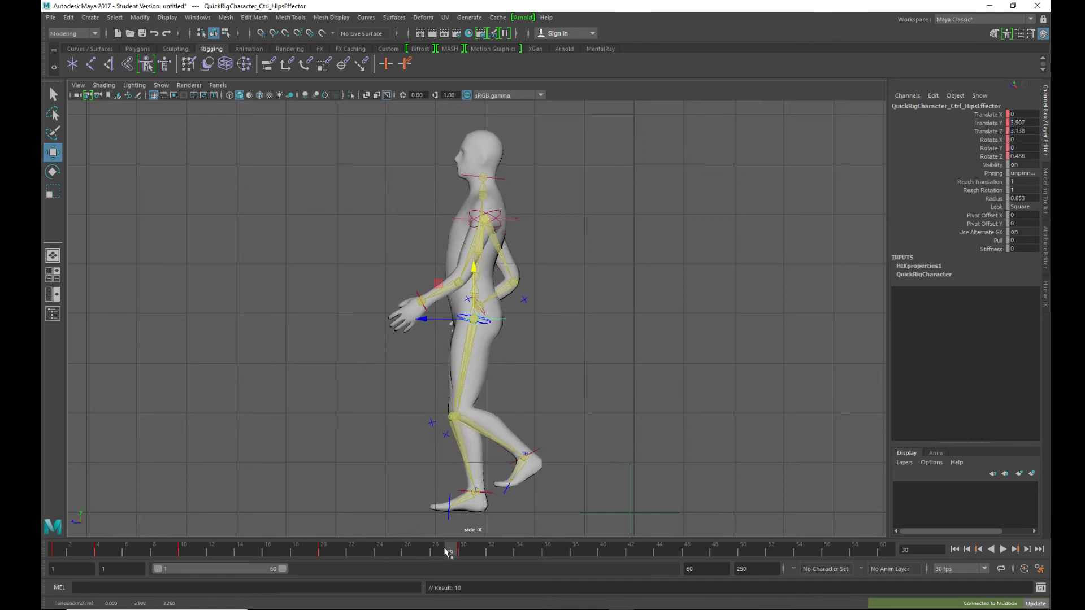
key(alt+v)
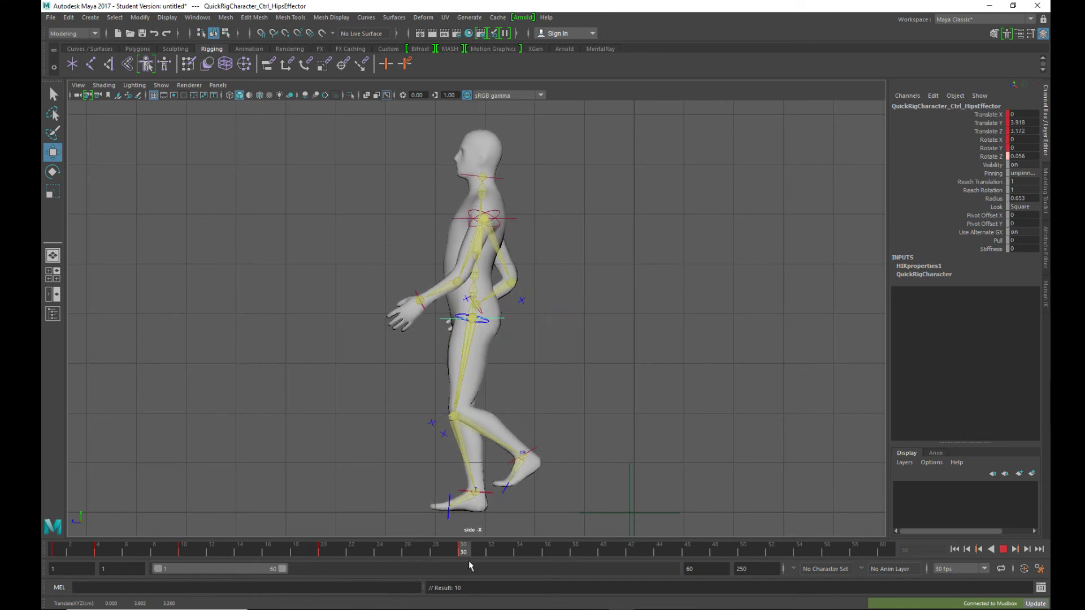
key(alt+v)
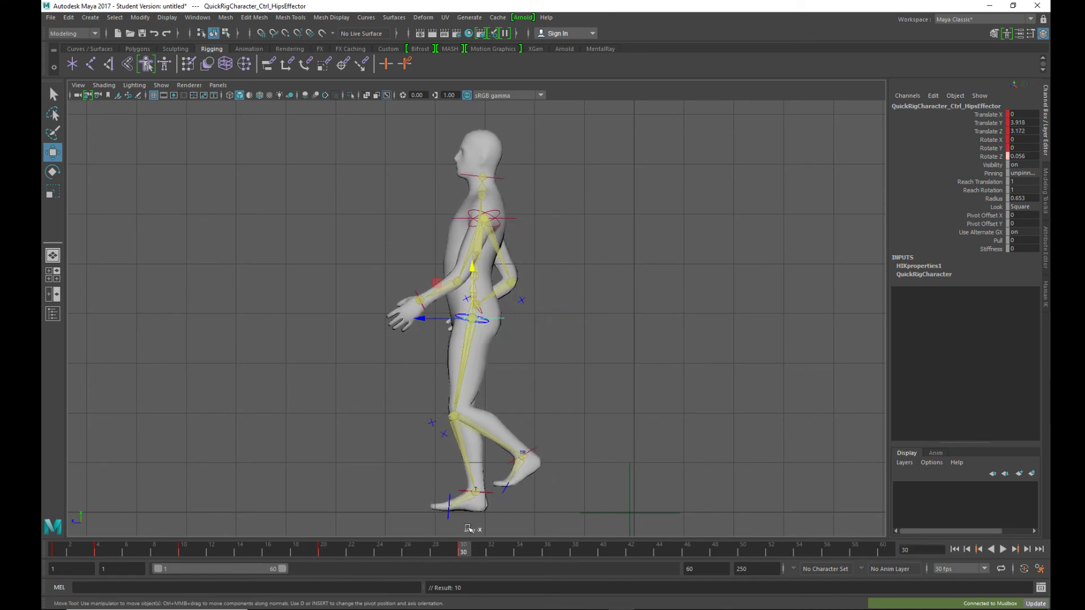
click(388, 553)
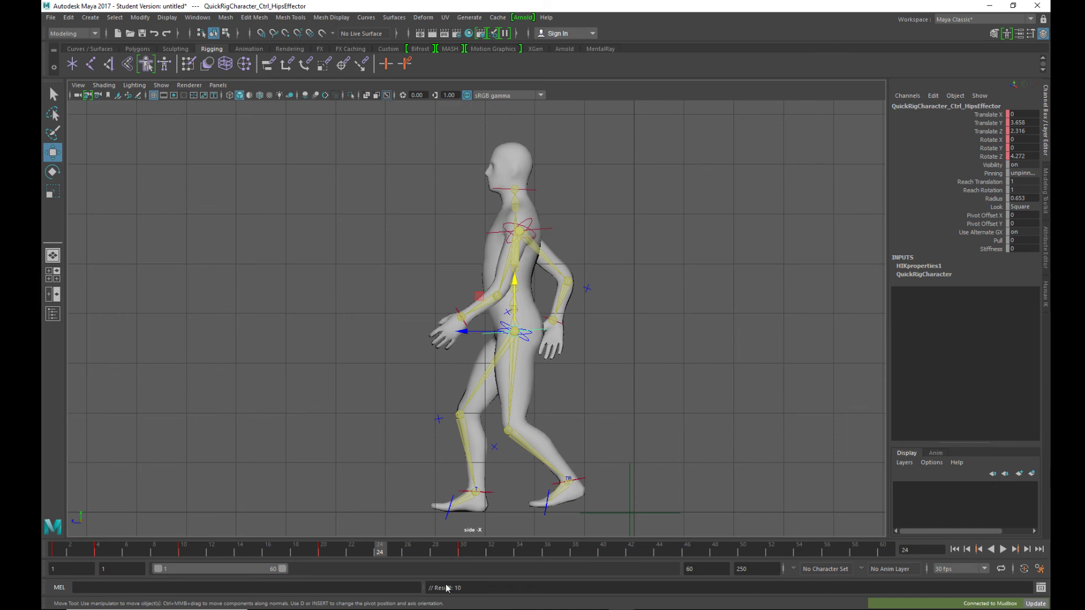
click(480, 609)
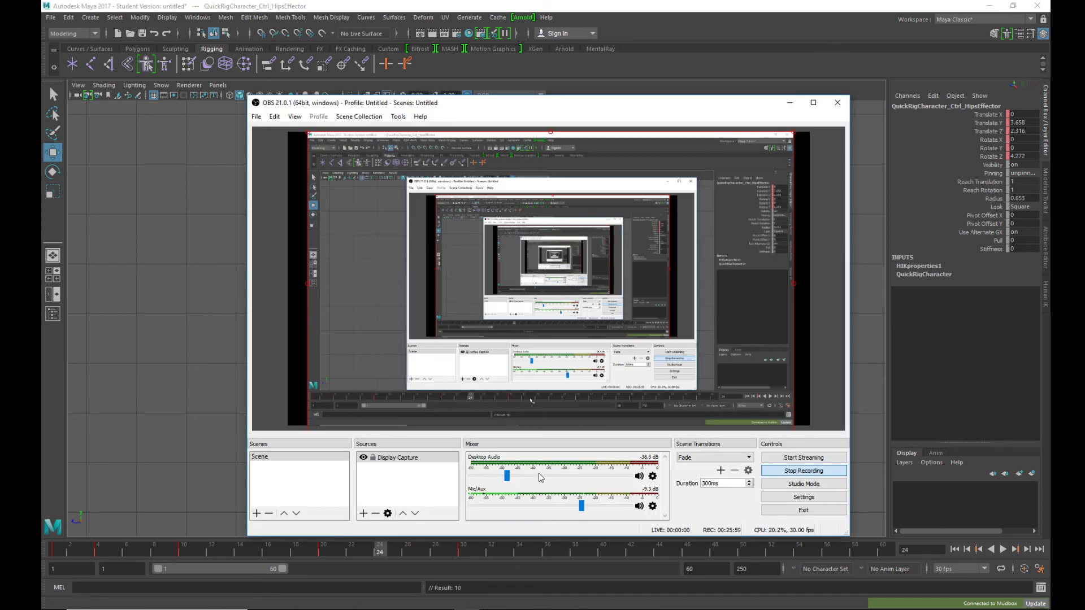